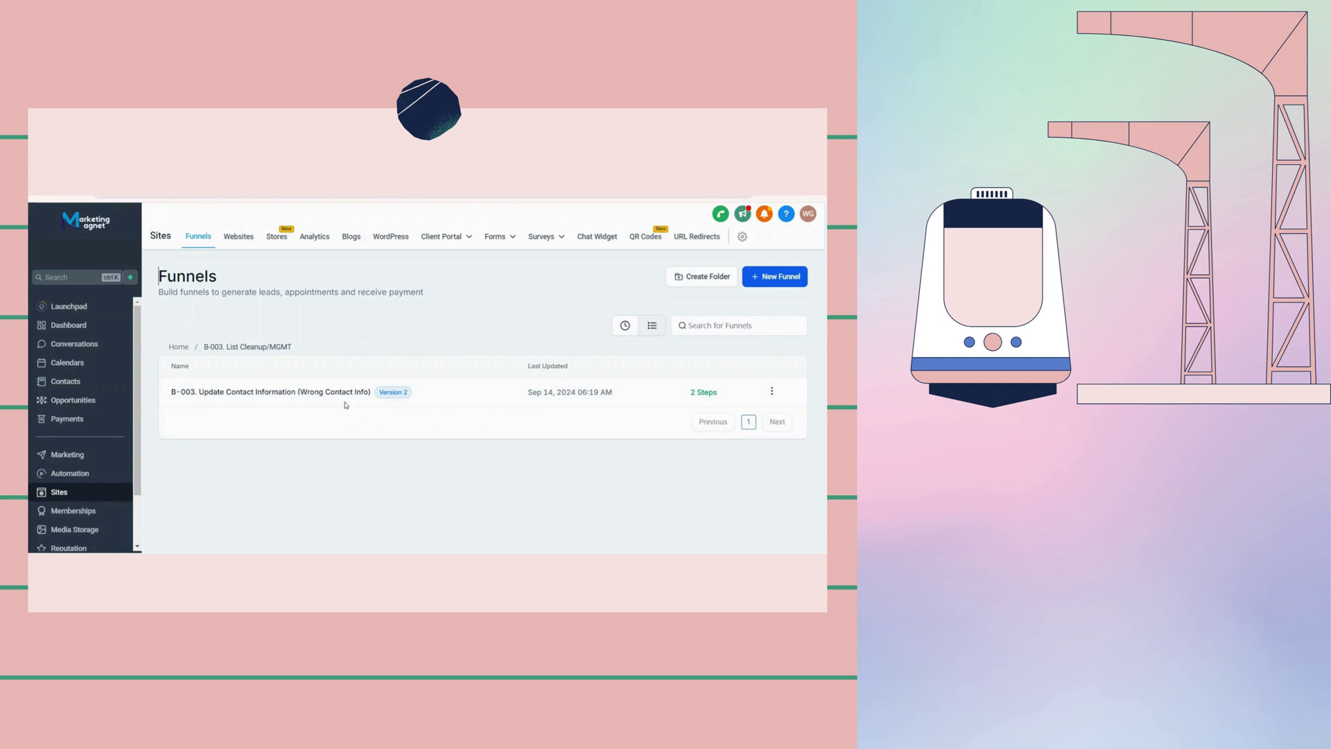
# - Open the B-003. Update Contact Information (Wrong Contact Info) funnel and preview its contact form and thank-you pages
pyautogui.click(321, 391)
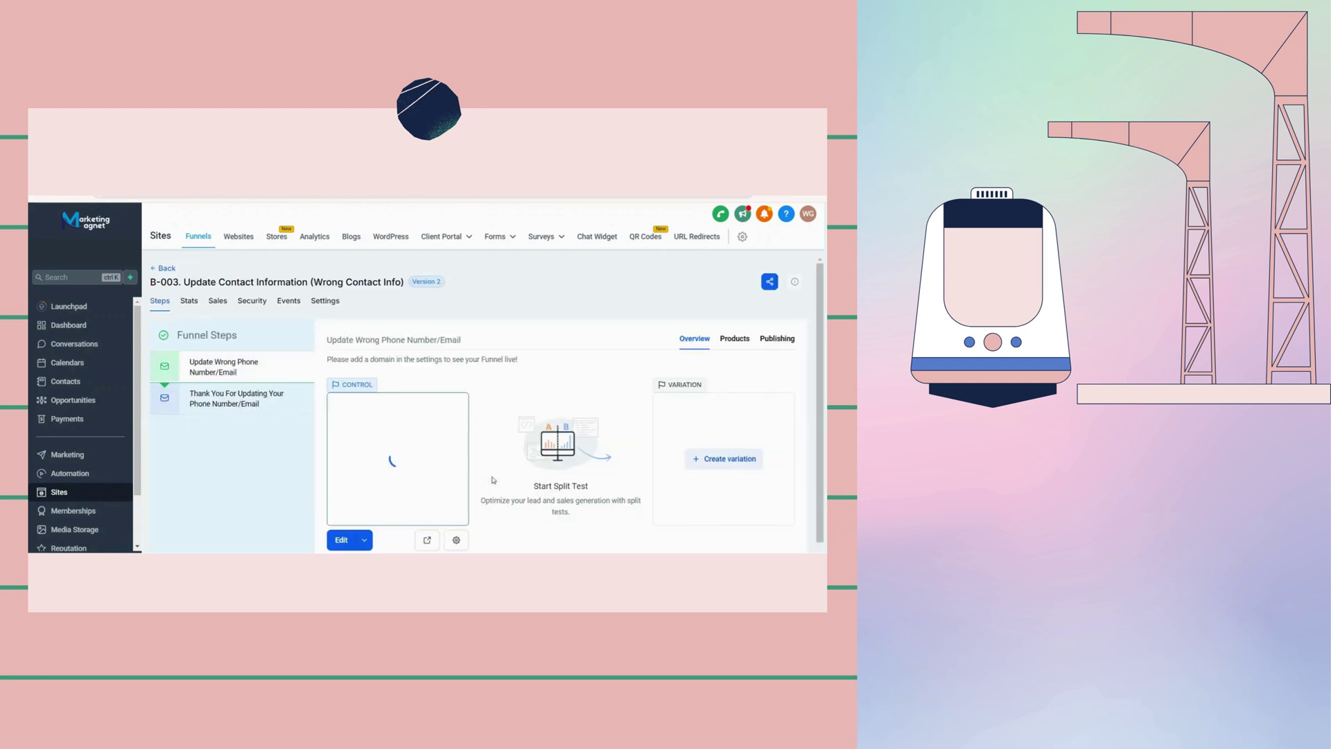
pyautogui.click(245, 407)
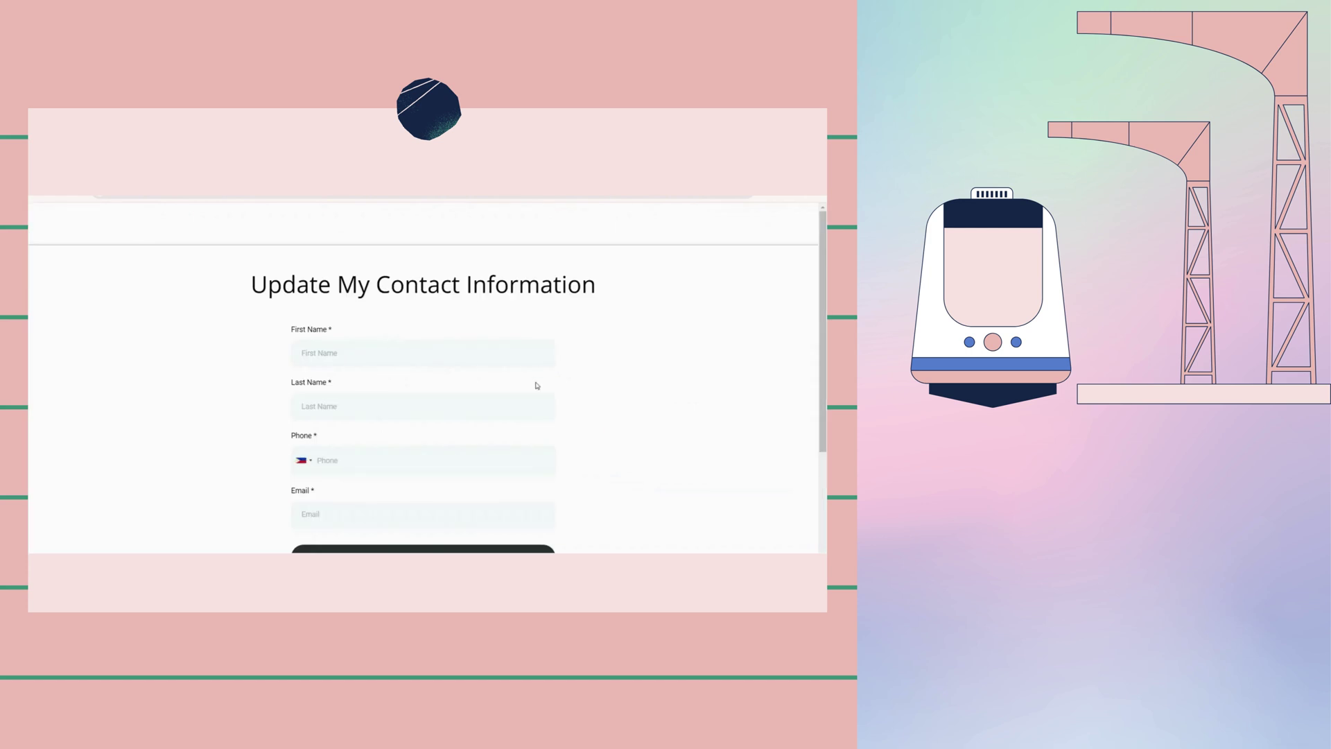
pyautogui.scroll(-3, 537, 385)
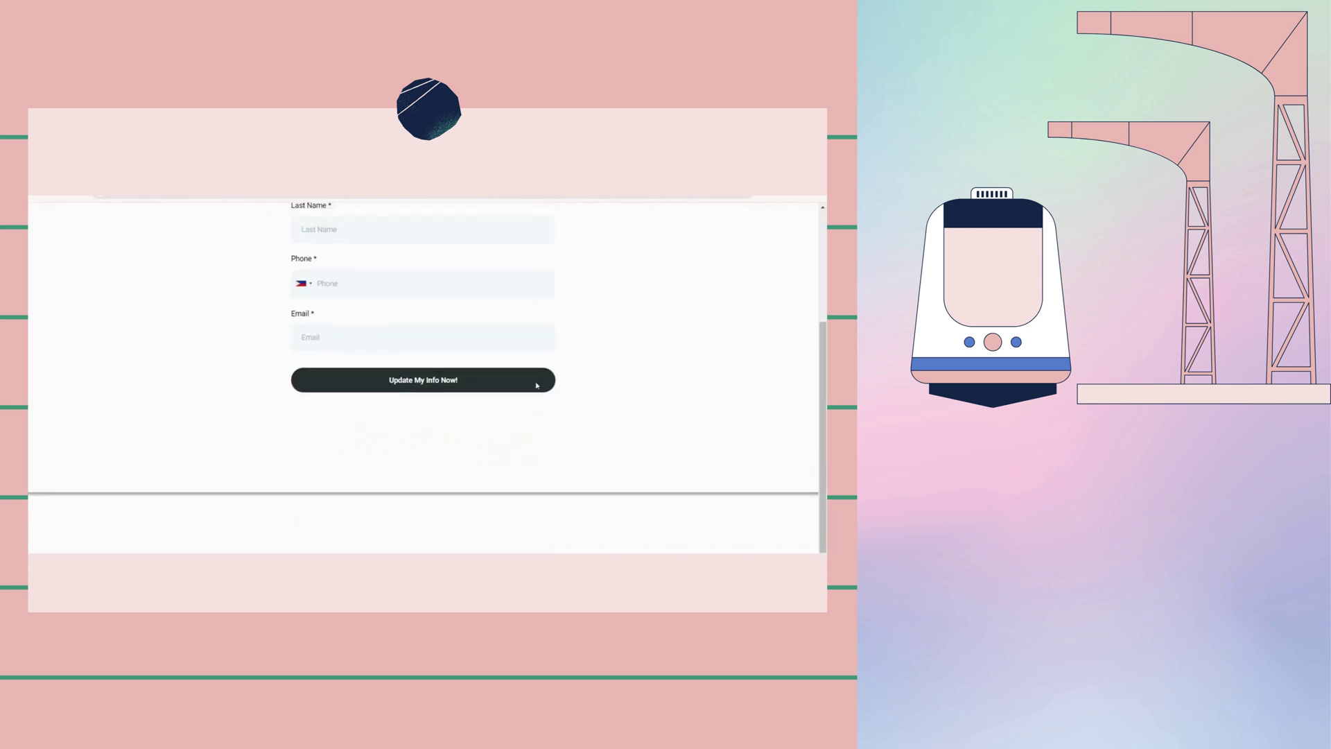
pyautogui.scroll(3, 536, 386)
pyautogui.hotkey('ctrl', 'a')
pyautogui.click(537, 385)
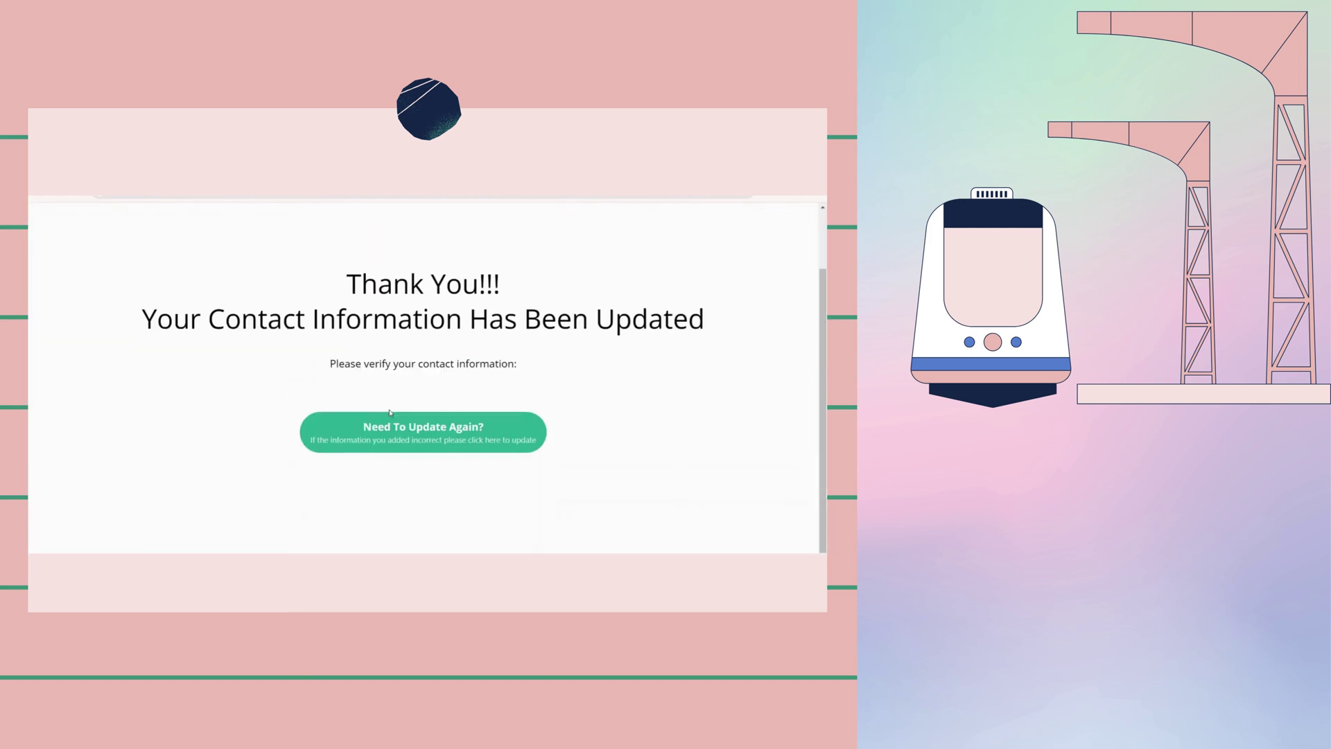
pyautogui.hotkey('ctrl', 'a')
pyautogui.click(589, 402)
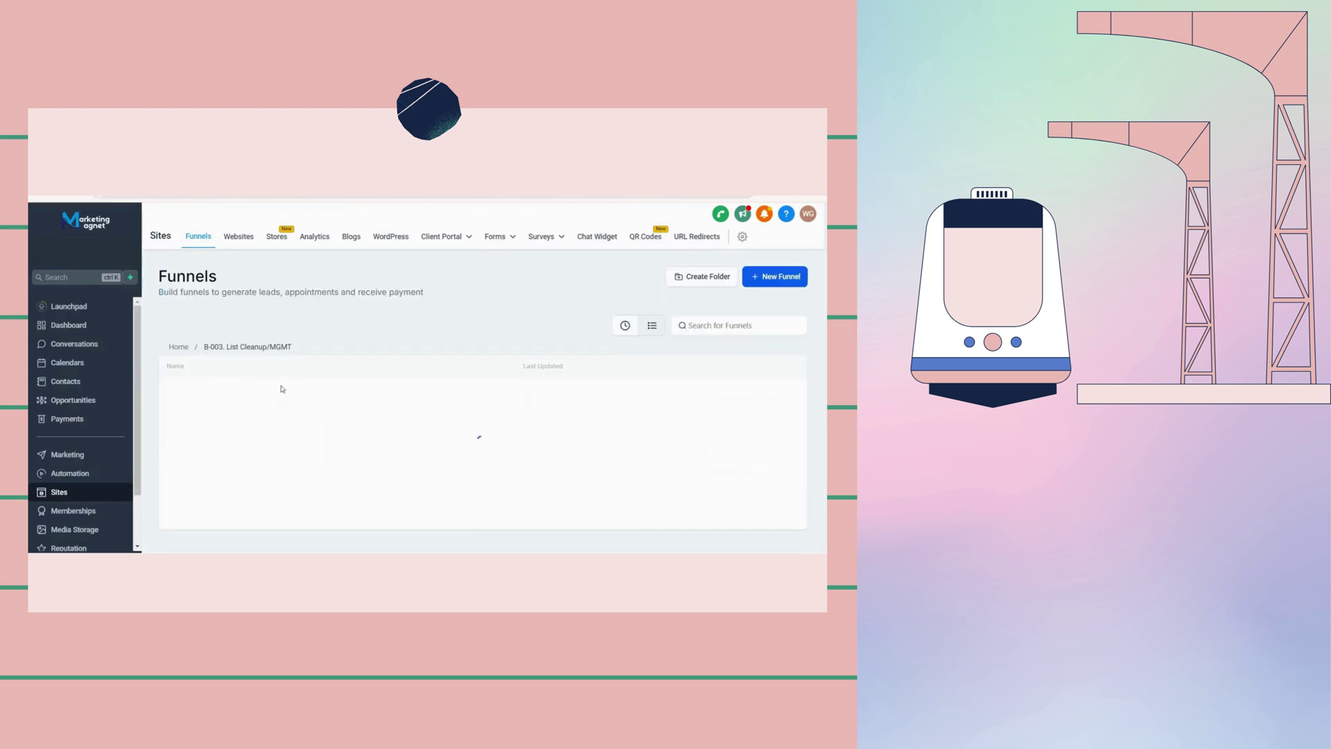
# - Open the B-005. Checkout Page funnel in the B-005. Payment Automations folder and preview its checkout and thank-you pages
pyautogui.click(178, 347)
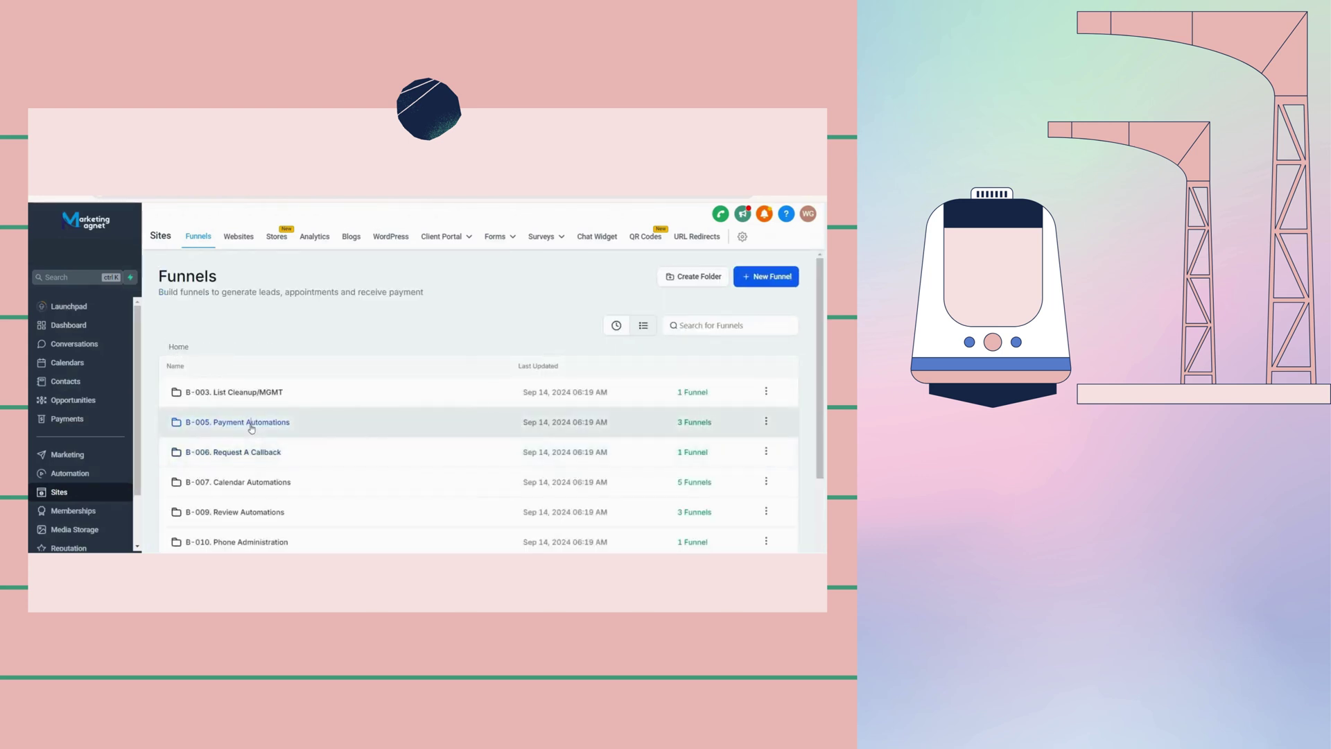
pyautogui.click(335, 422)
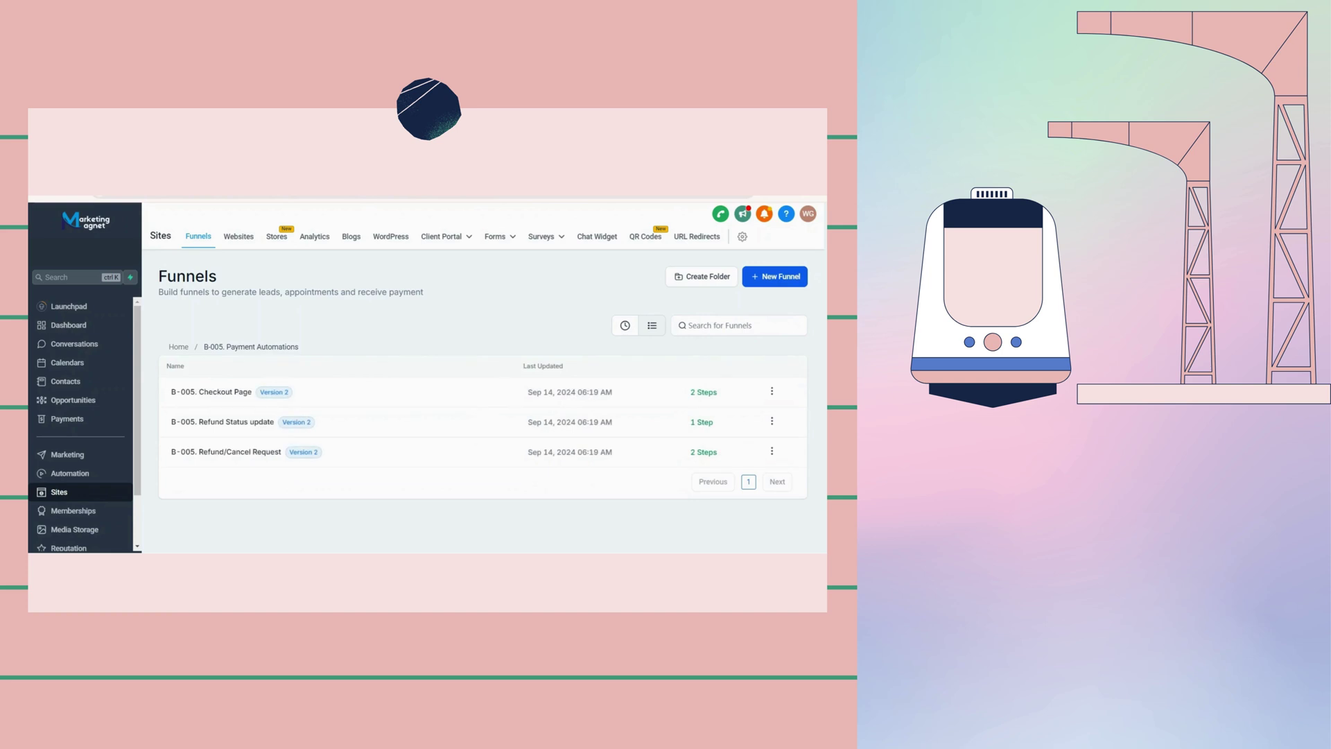
pyautogui.click(216, 392)
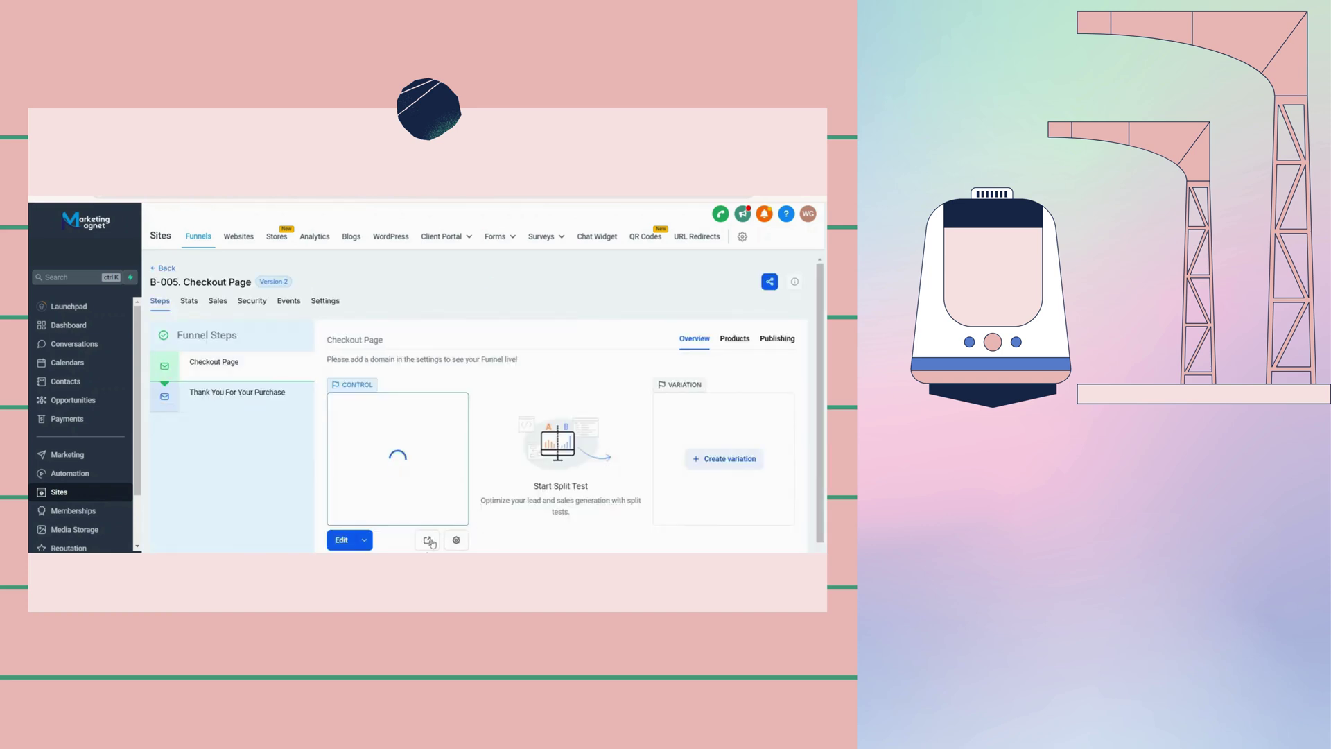
pyautogui.click(428, 541)
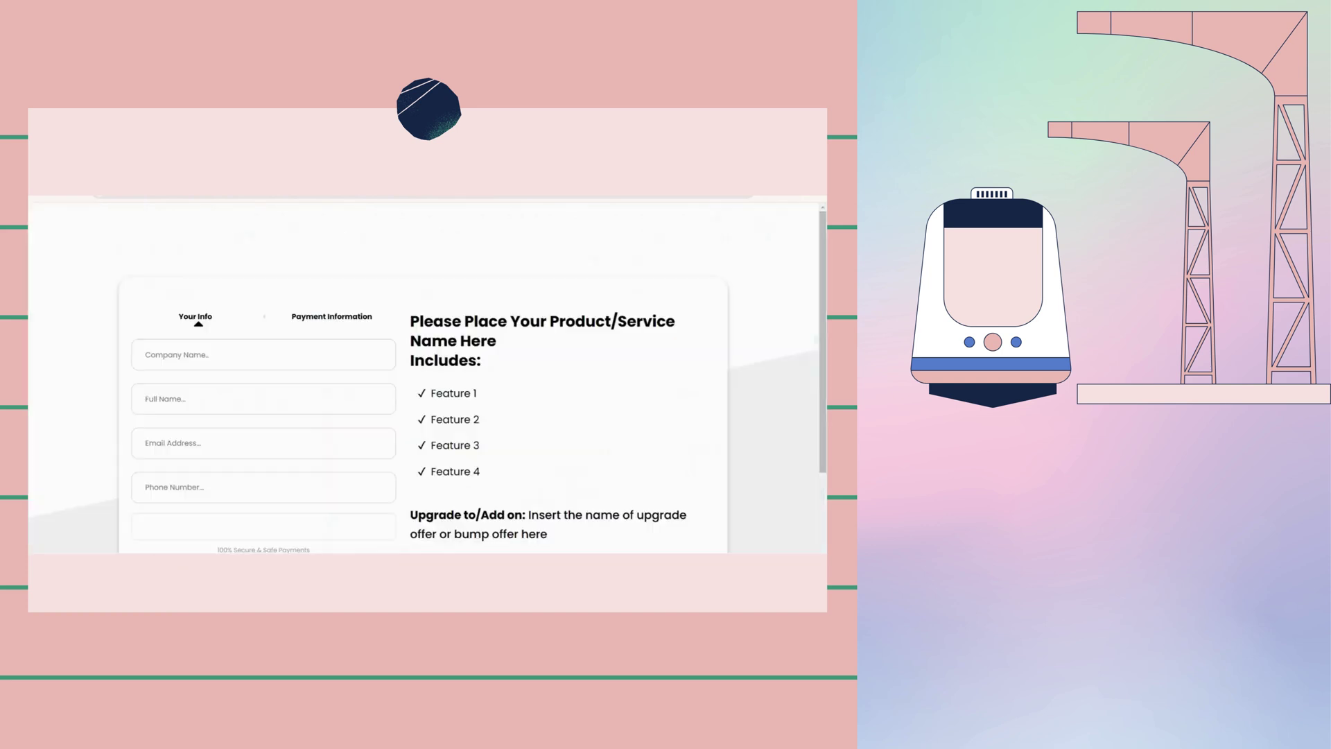
pyautogui.scroll(-2, 558, 443)
pyautogui.hotkey('ctrl', 'a')
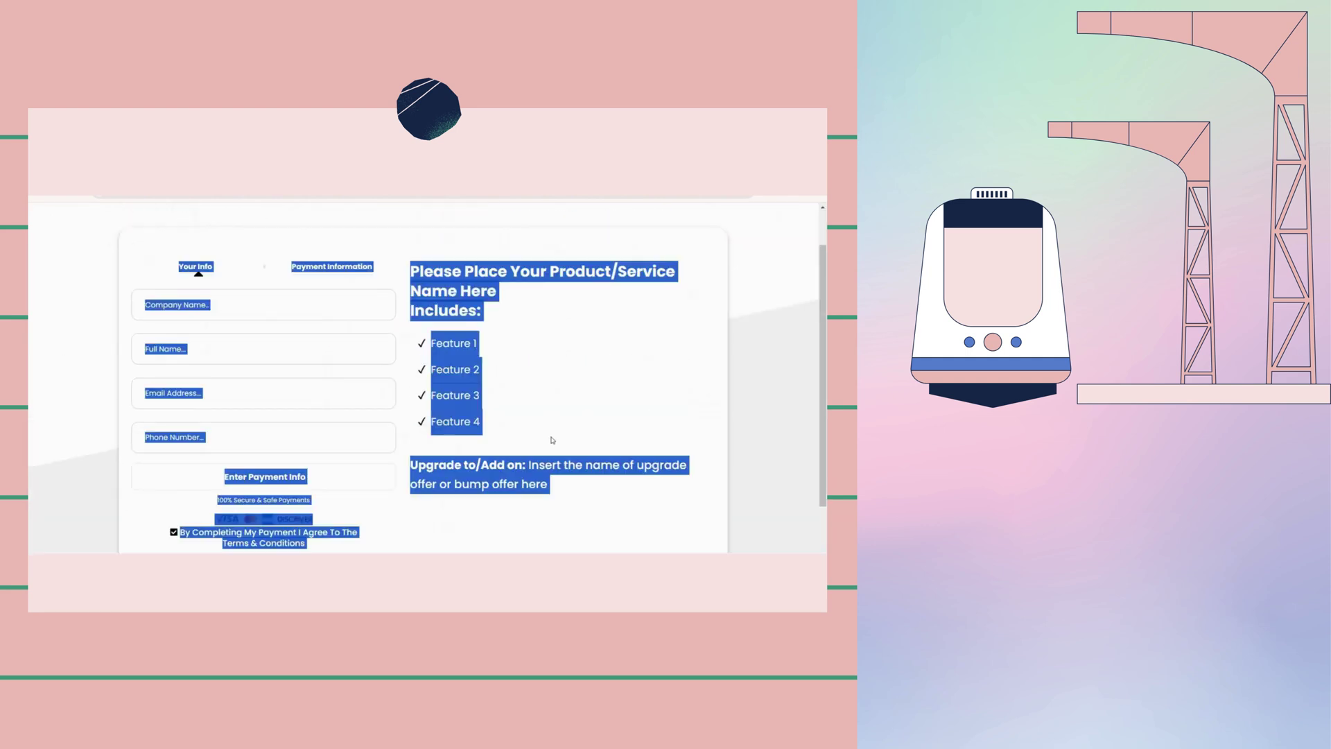
pyautogui.click(553, 440)
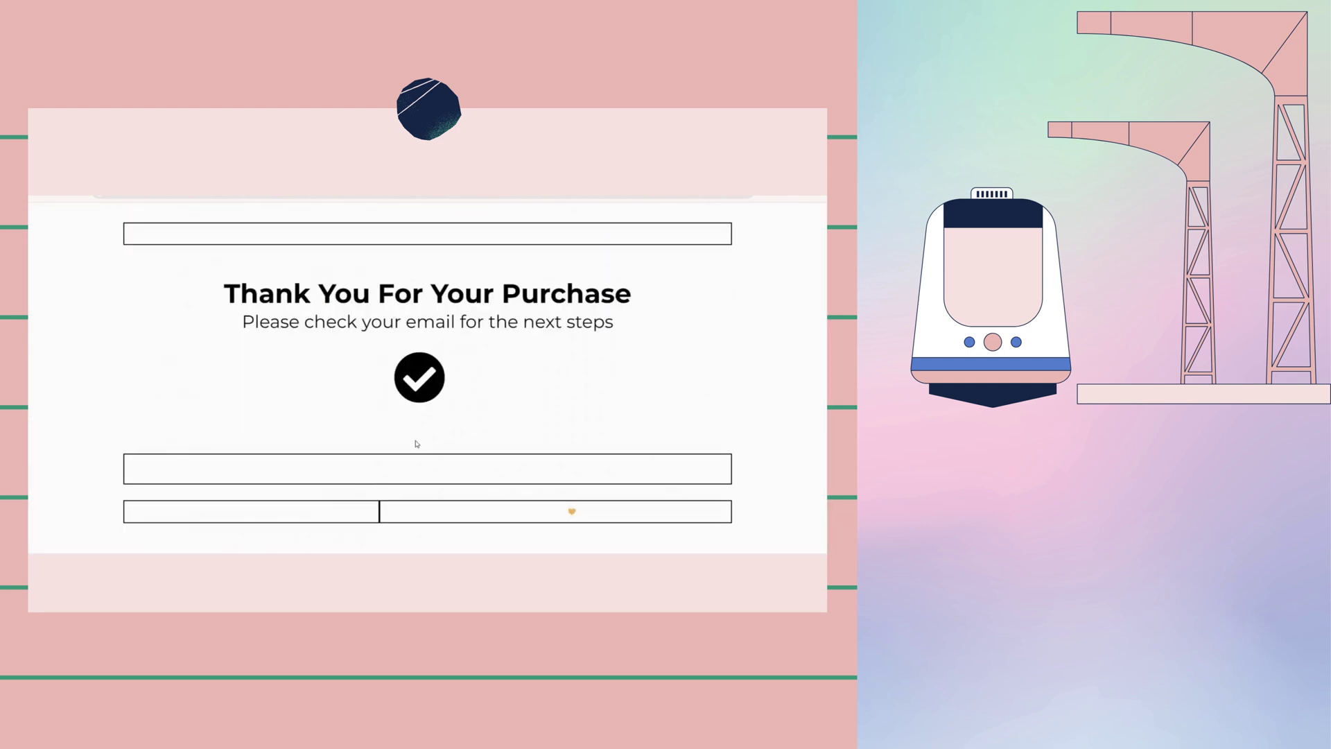
pyautogui.hotkey('ctrl', 'a')
pyautogui.click(186, 200)
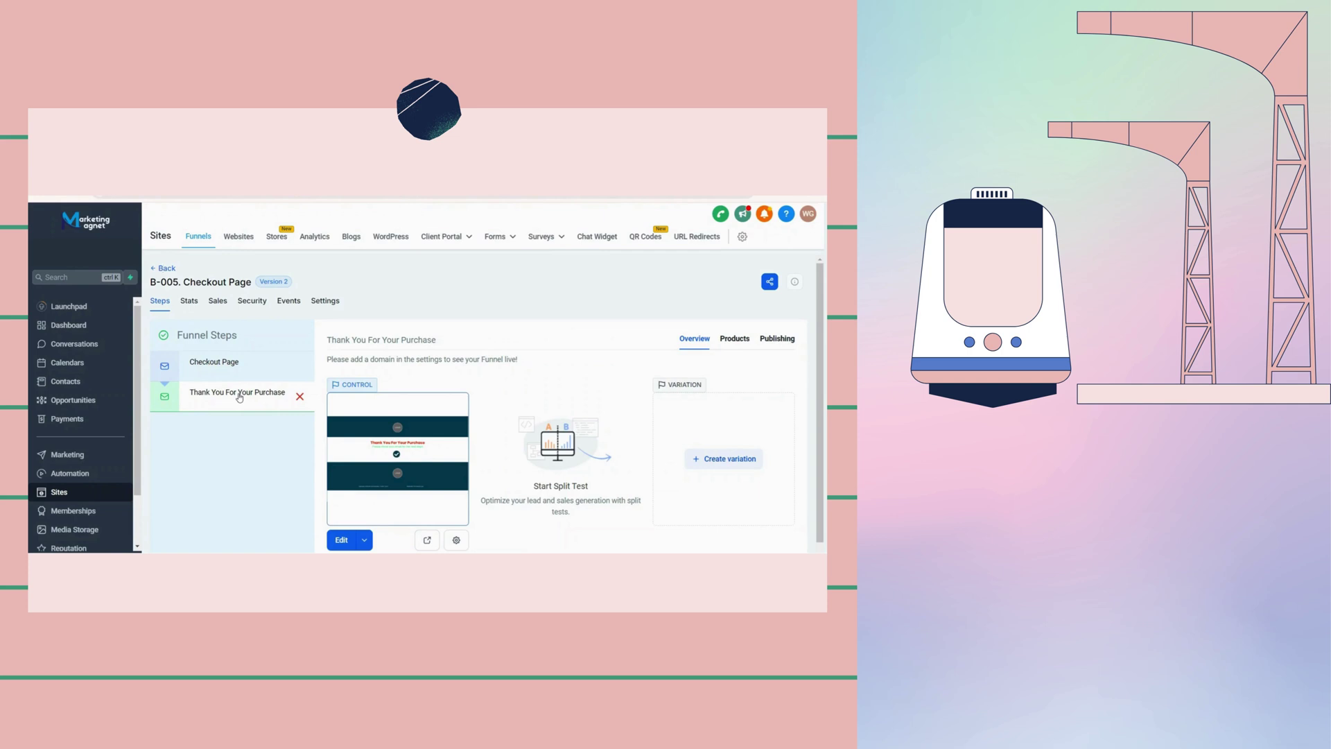
# - Return to the Payment Automations folder, open the B-005. Refund Status update funnel and preview its status form page
pyautogui.hotkey('alt', 'Left')
pyautogui.click(308, 422)
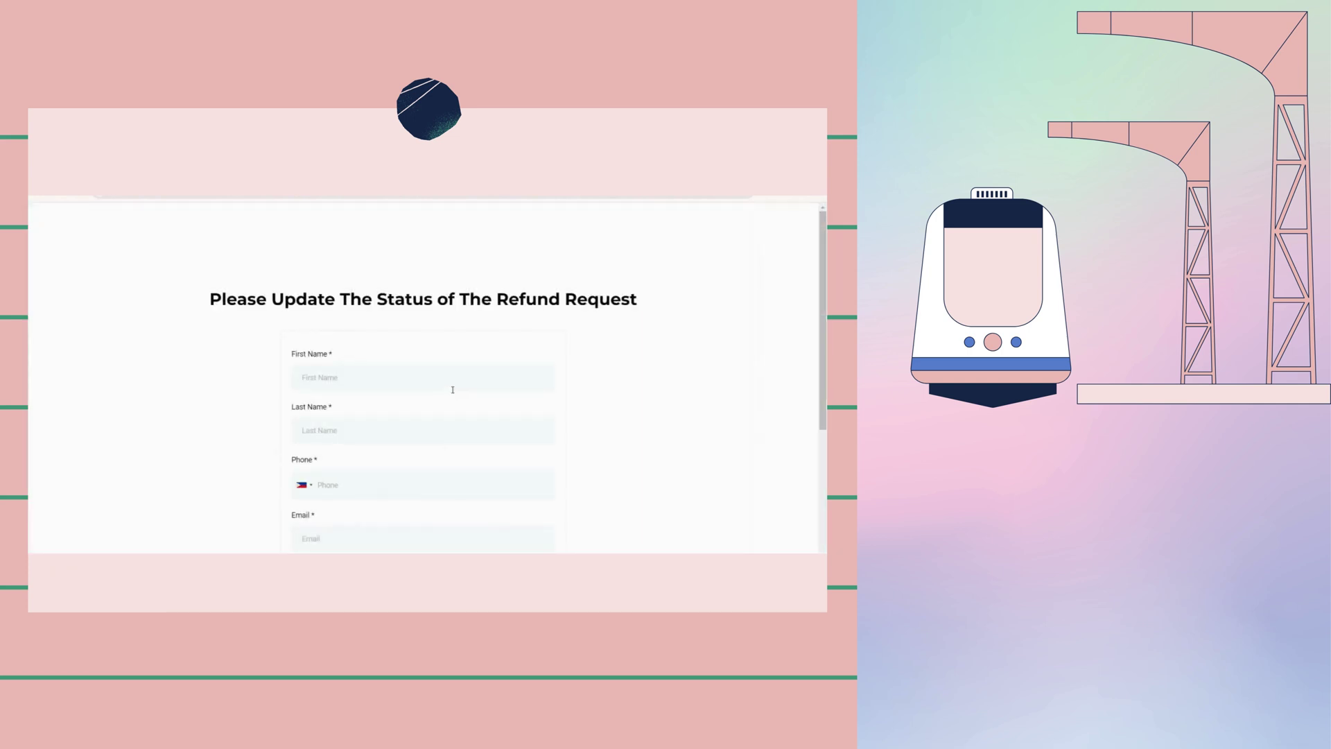
pyautogui.scroll(-2, 451, 387)
pyautogui.hotkey('ctrl', 'a')
pyautogui.scroll(2, 450, 387)
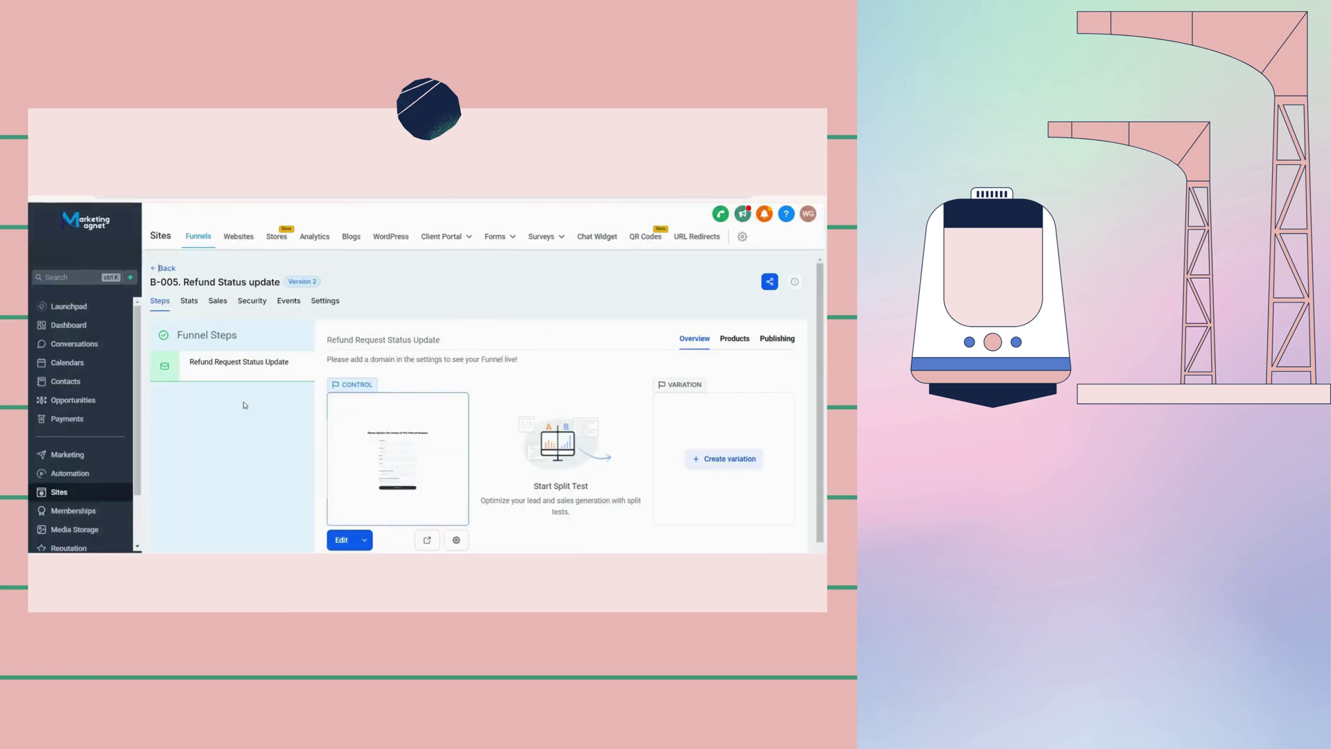
# - Open the B-005. Refund/Cancel Request funnel from the Payment Automations folder and preview its Refund/cancellation and Thank You pages
pyautogui.click(164, 268)
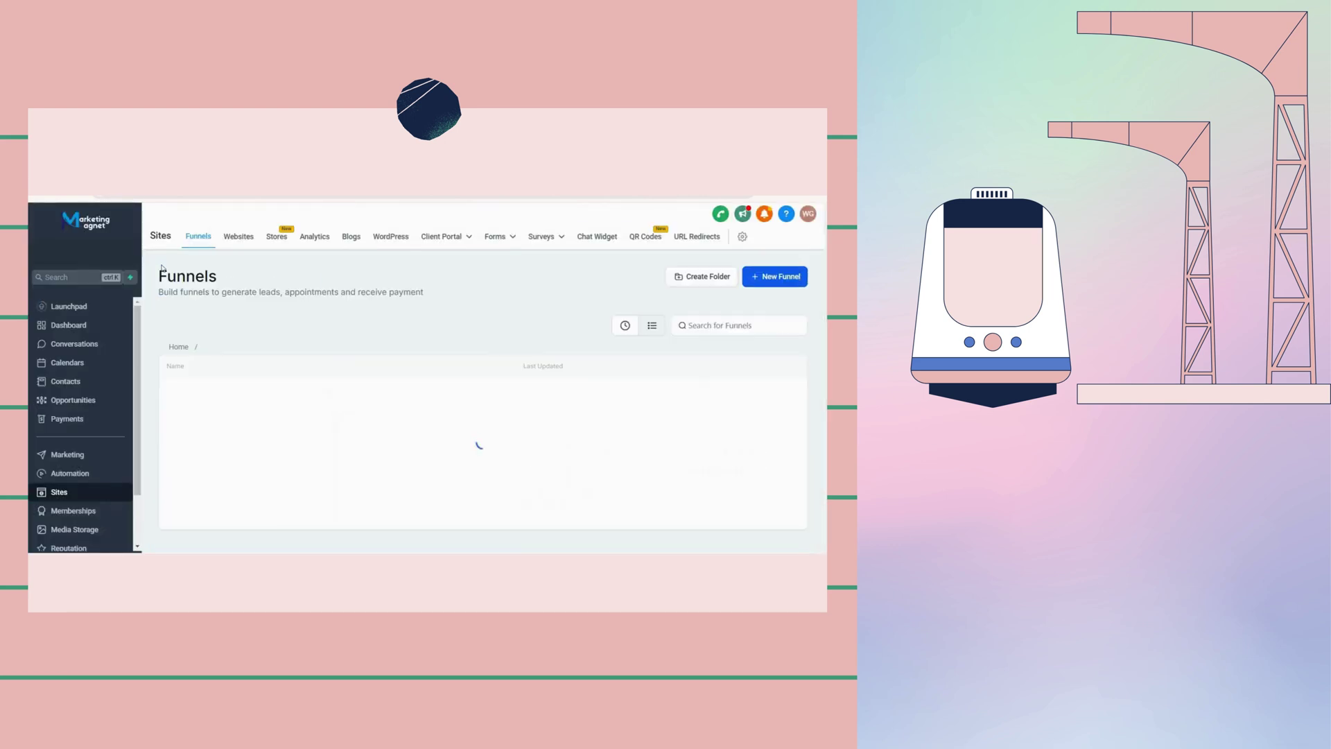
pyautogui.click(240, 449)
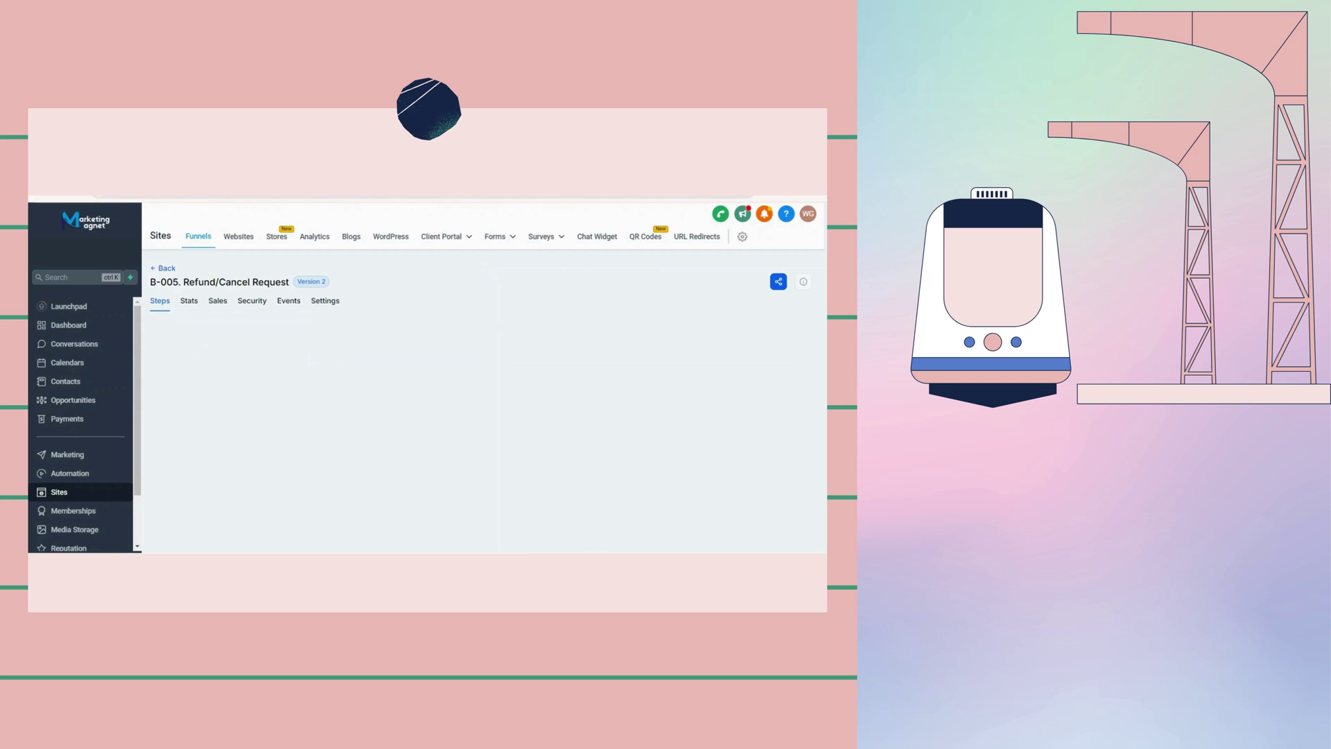
pyautogui.scroll(-1, 426, 478)
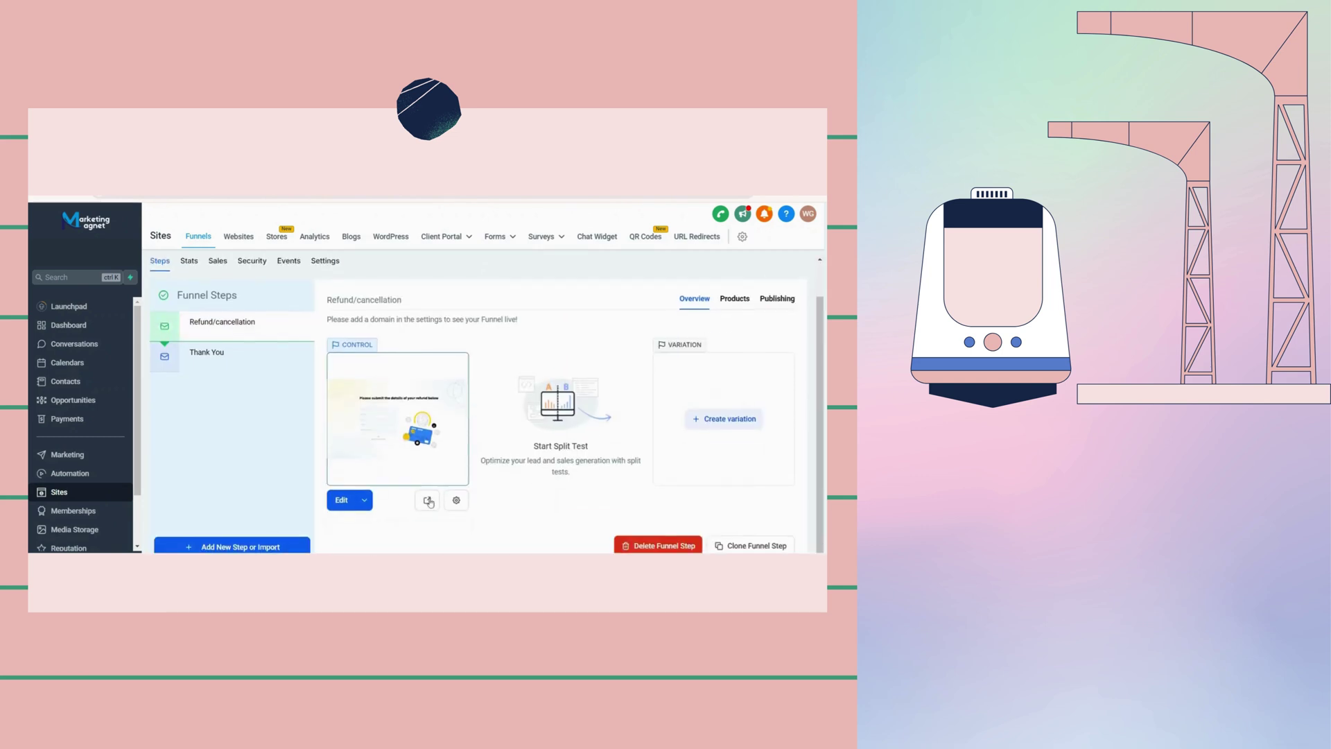
pyautogui.click(192, 344)
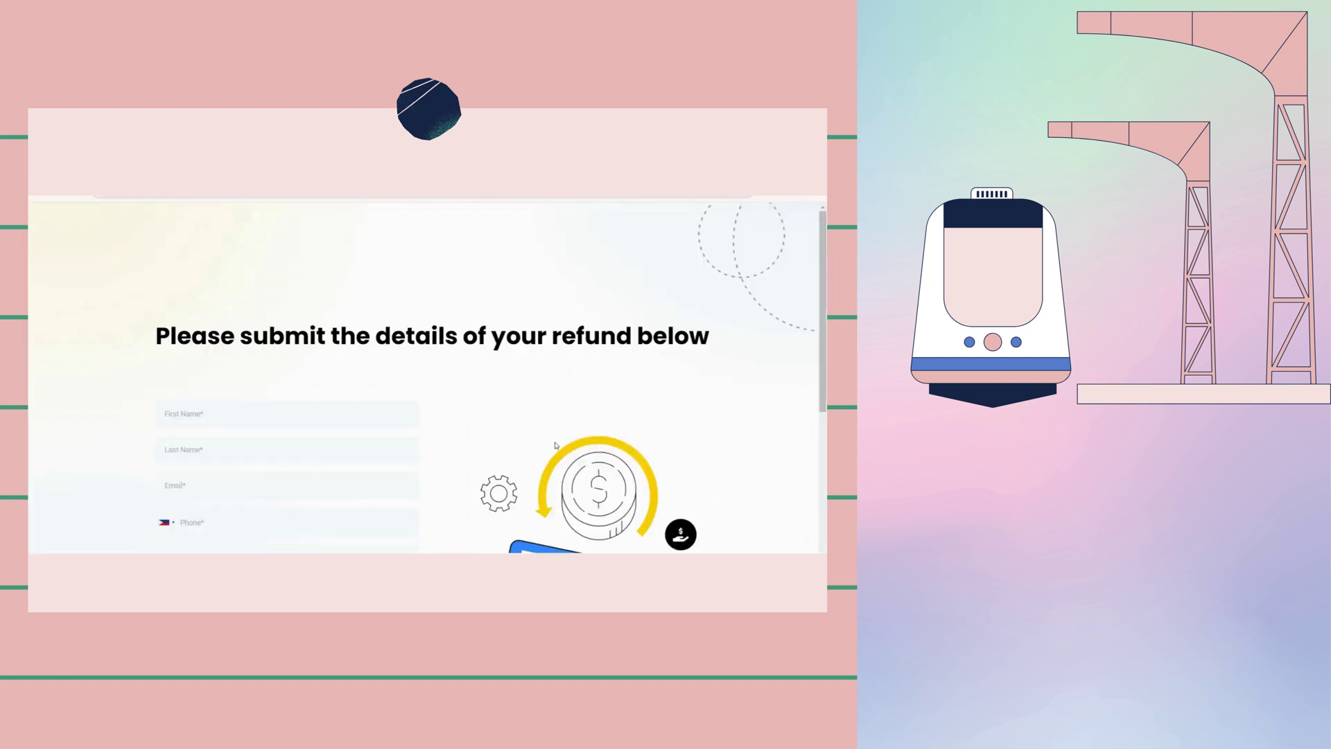
pyautogui.scroll(-5, 555, 445)
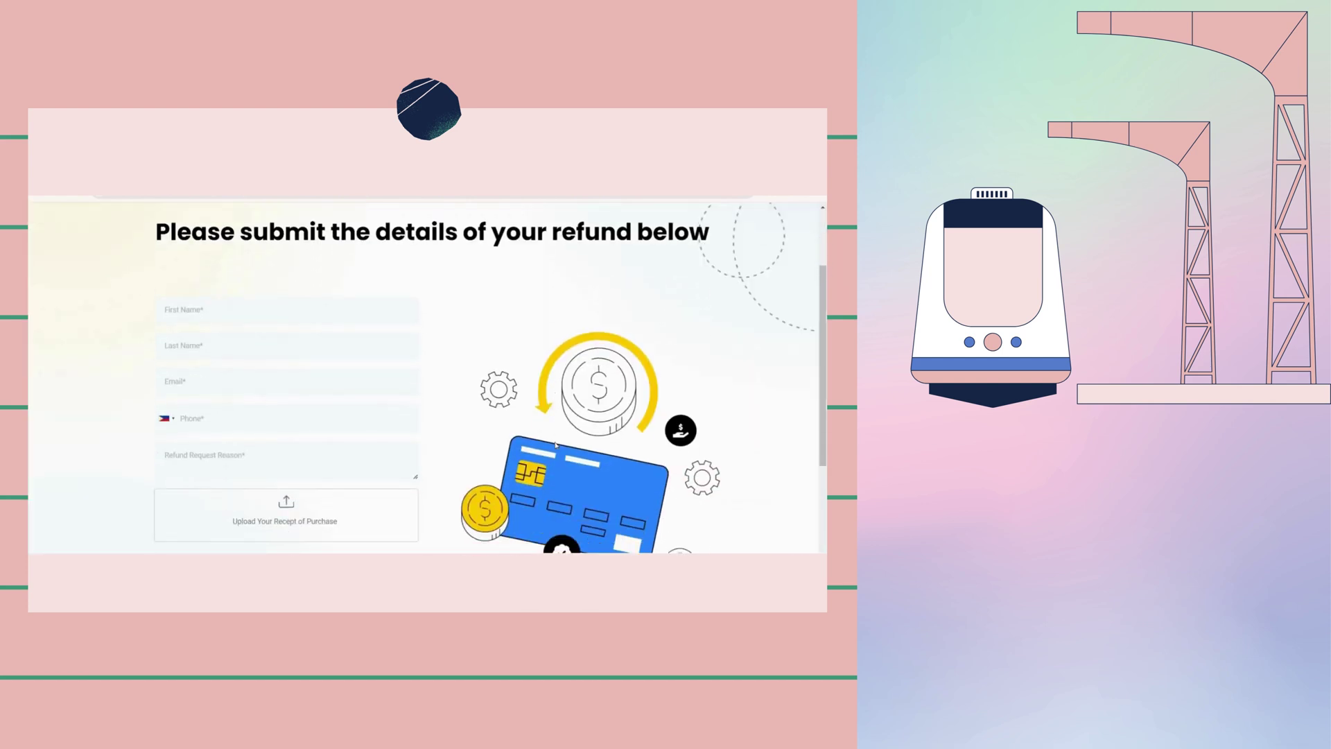
pyautogui.hotkey('ctrl', 'a')
pyautogui.scroll(5, 555, 446)
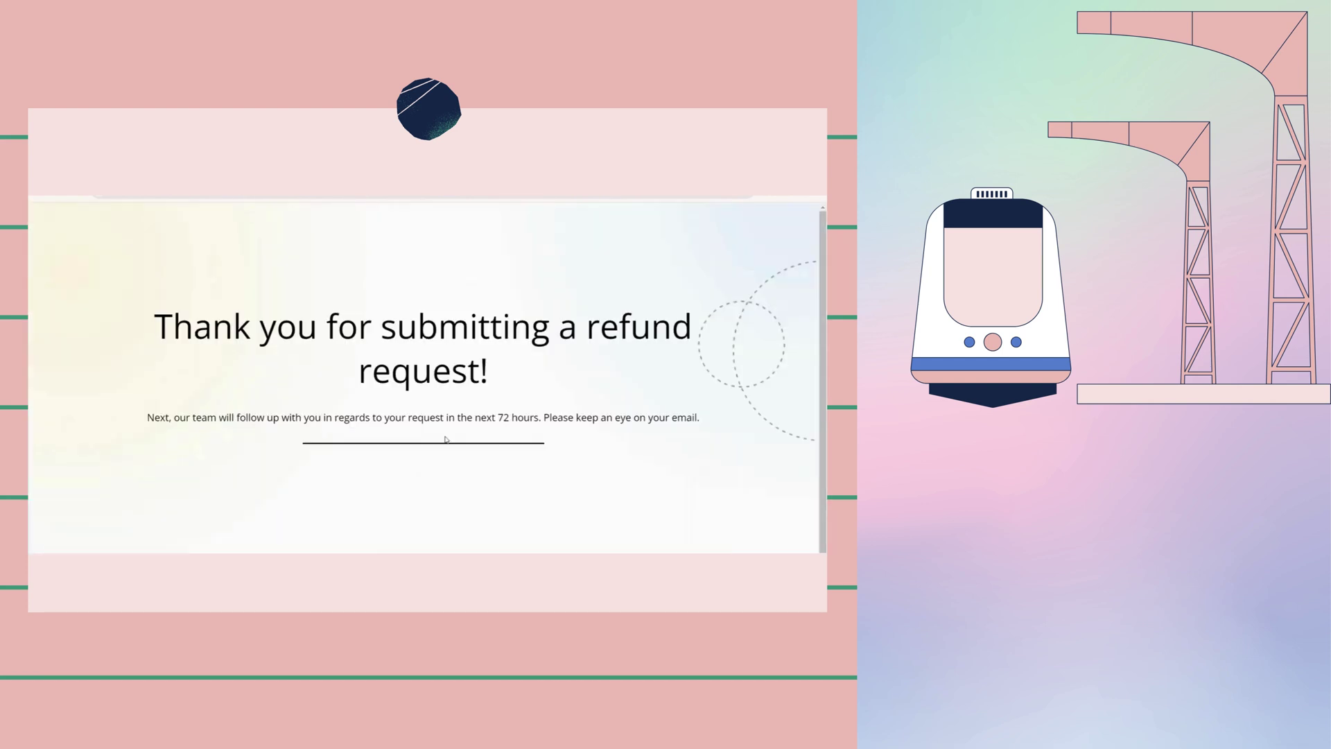
pyautogui.hotkey('ctrl', 'a')
pyautogui.click(606, 506)
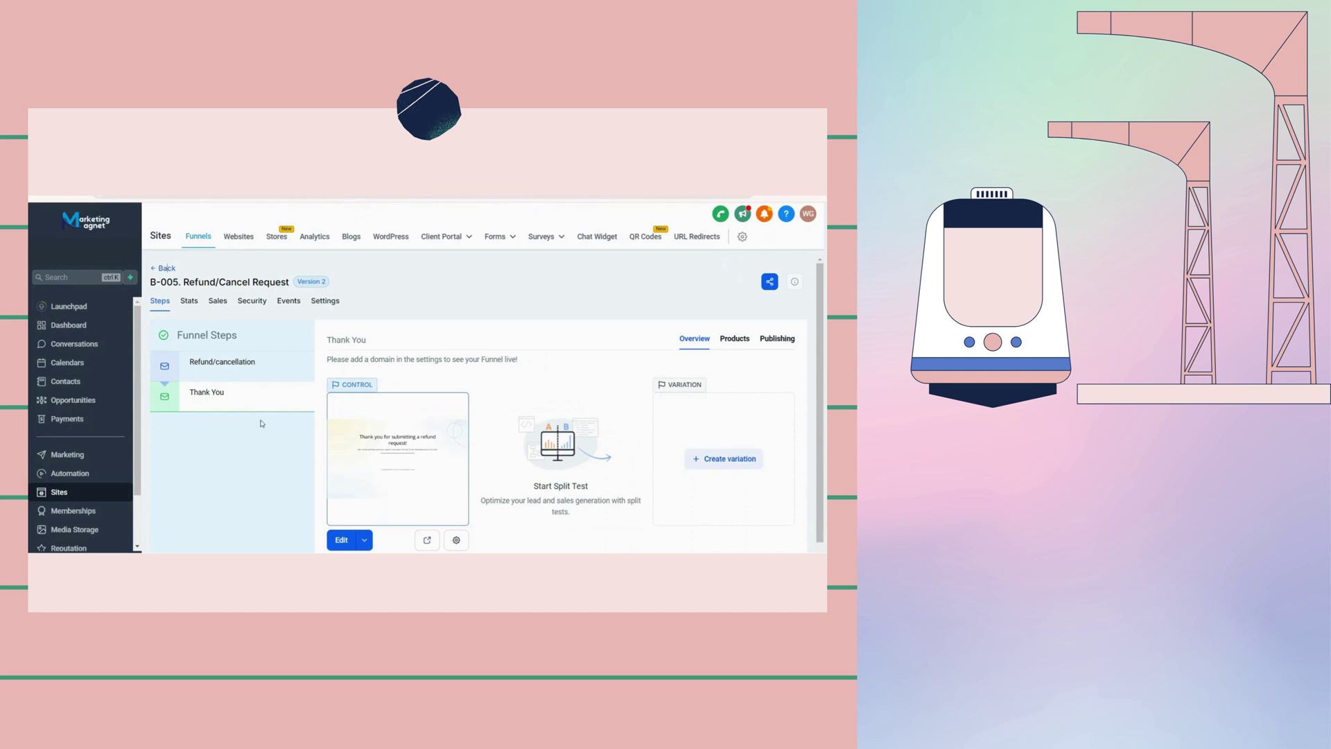
# - Open the B-006. Request A Call Back funnel in the B-006. Request A Callback folder and preview its request form page
pyautogui.click(163, 268)
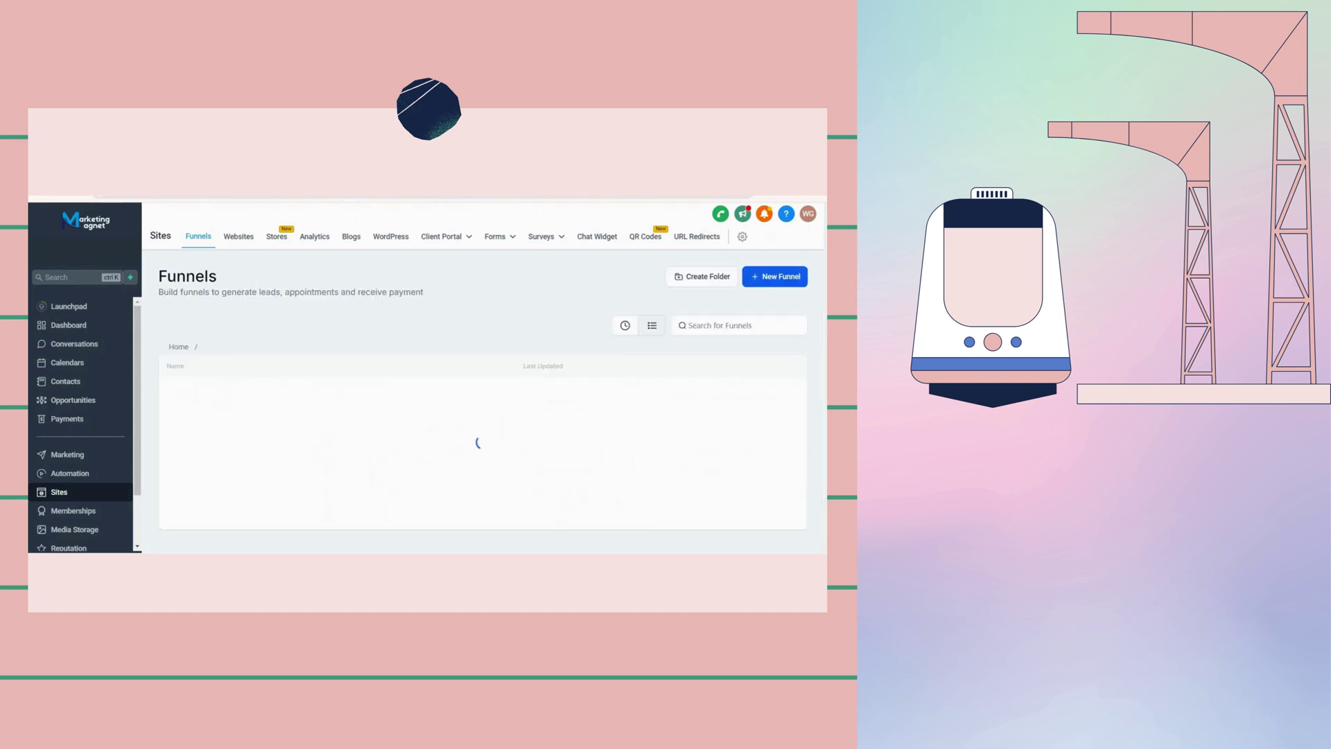
pyautogui.click(178, 347)
pyautogui.click(275, 403)
pyautogui.click(243, 397)
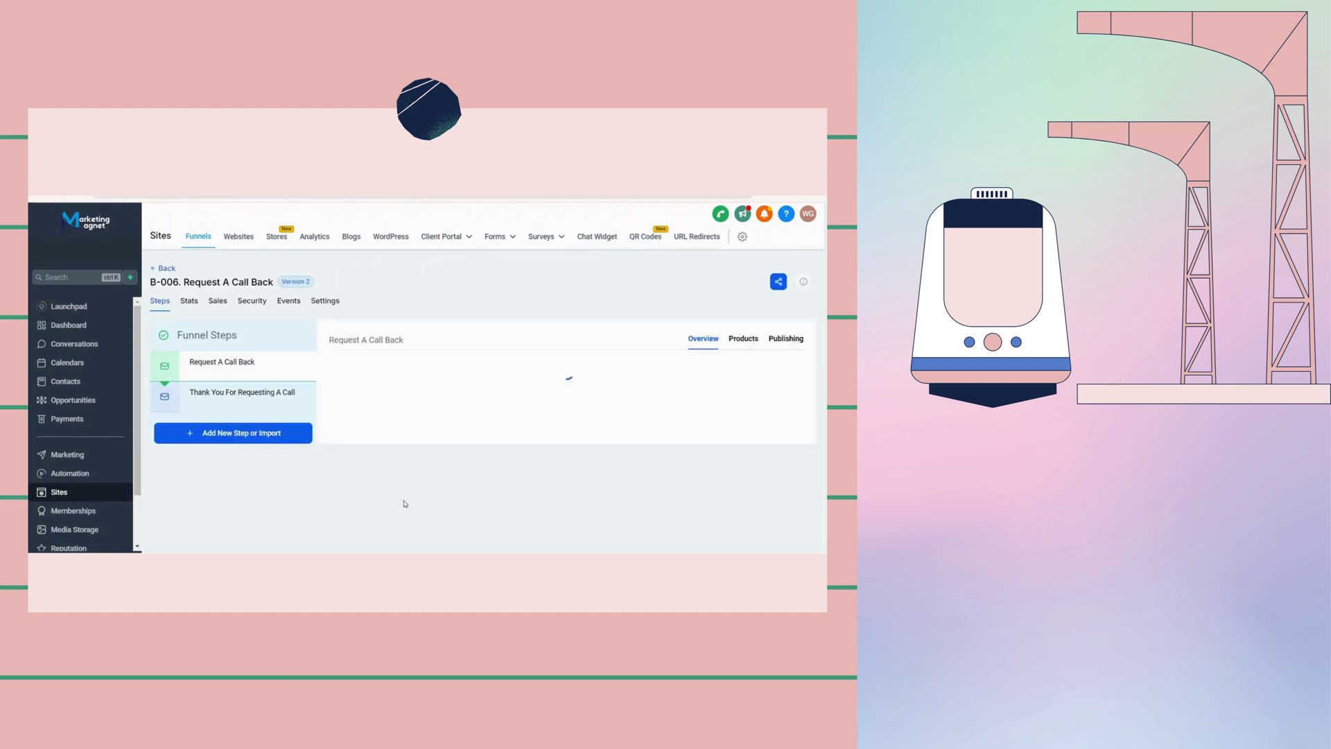
pyautogui.click(373, 417)
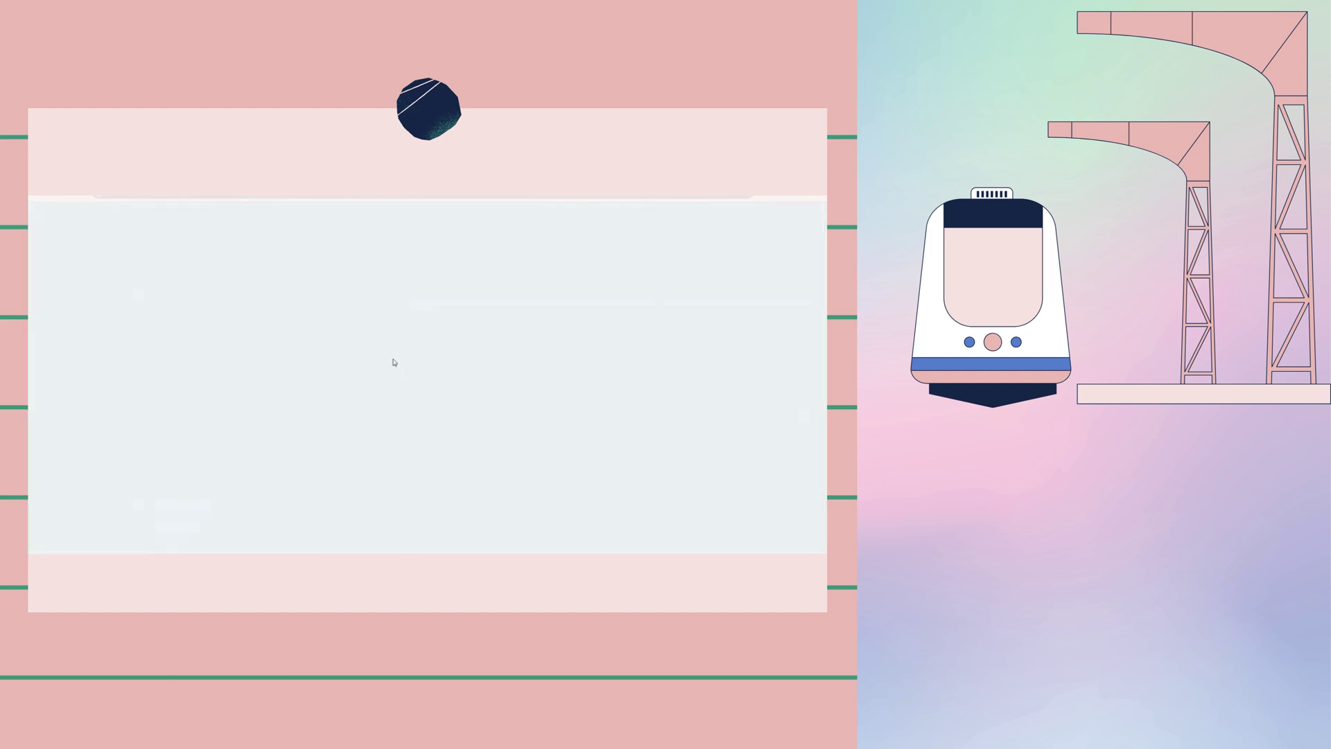
pyautogui.scroll(-4, 460, 455)
pyautogui.hotkey('ctrl', 'a')
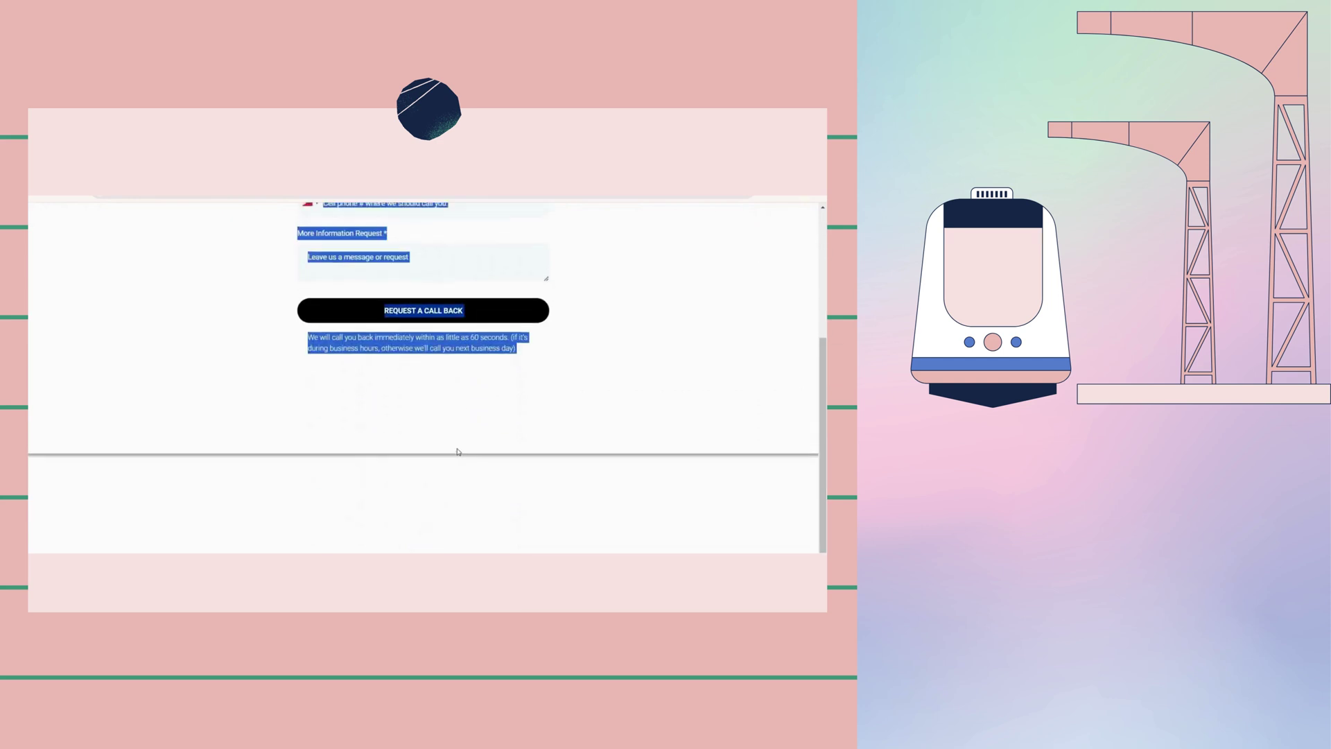
pyautogui.press('Escape')
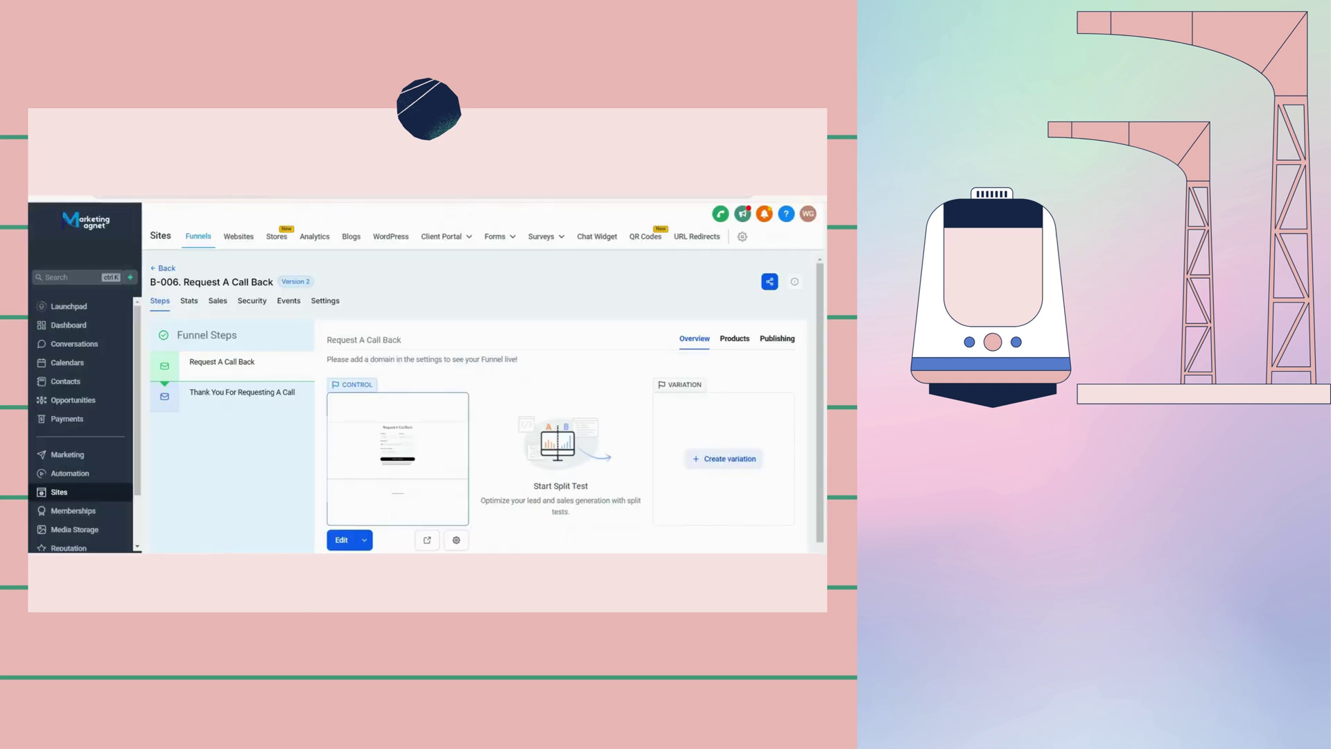
# - Open the B-007. APPT Status Update funnel in the Calendar Automations folder and preview its Meeting Status Update (Sales) and thank-you pages
pyautogui.hotkey('alt', 'Left')
pyautogui.click(179, 347)
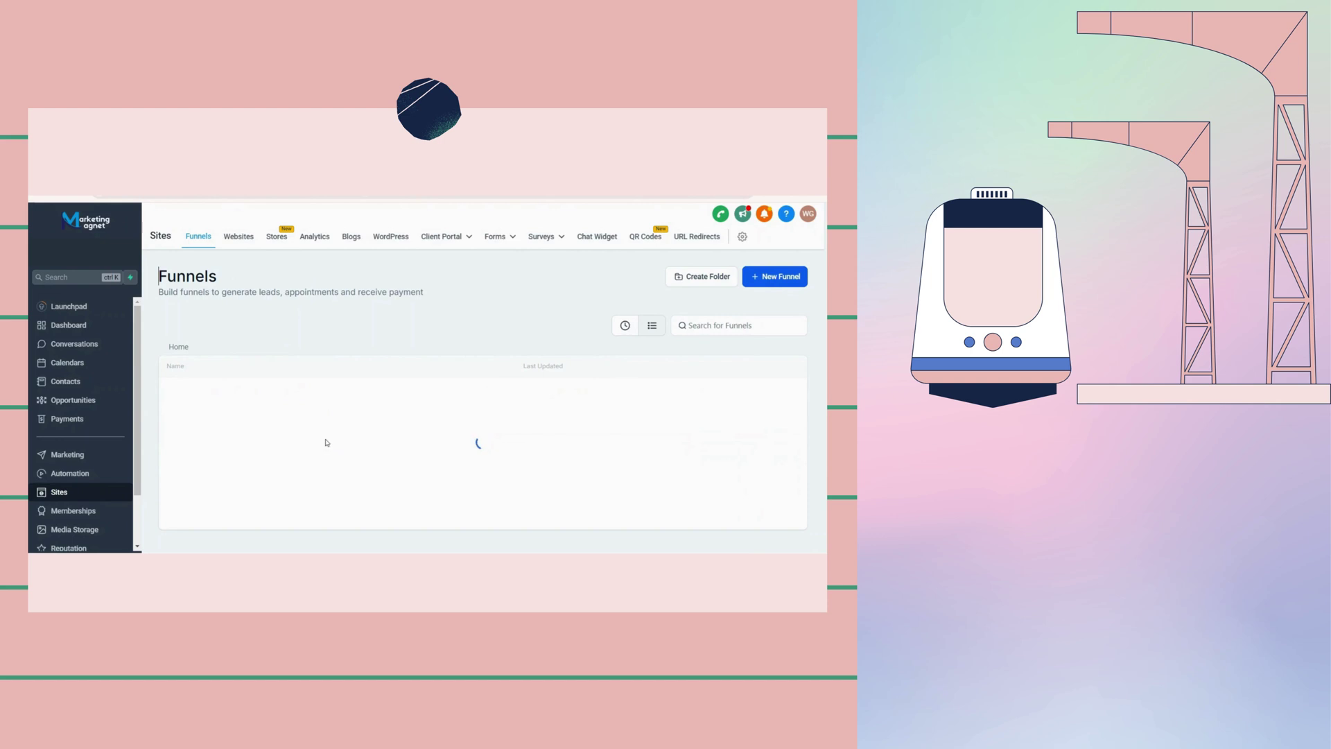
pyautogui.scroll(-1, 294, 460)
pyautogui.click(267, 436)
pyautogui.click(249, 400)
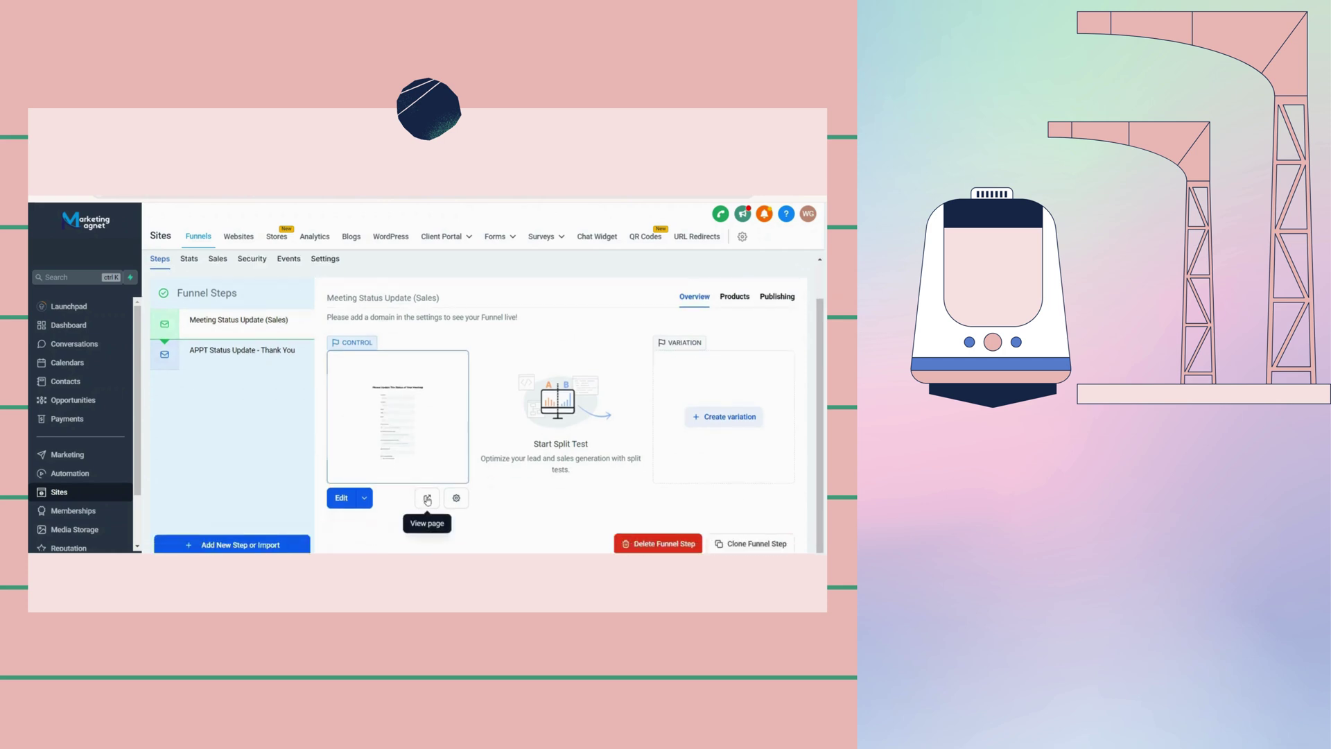
pyautogui.click(425, 499)
pyautogui.scroll(-5, 410, 465)
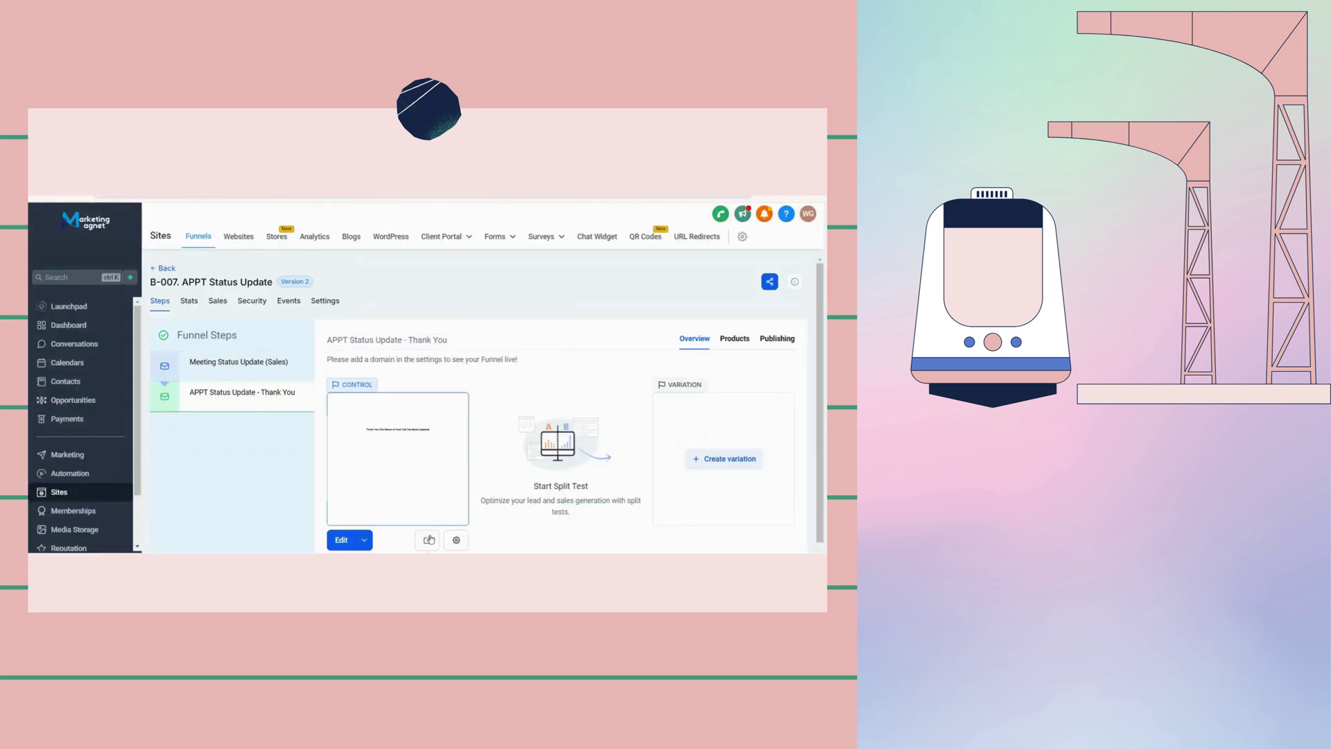
pyautogui.click(425, 500)
pyautogui.scroll(-5, 537, 402)
pyautogui.scroll(10, 538, 402)
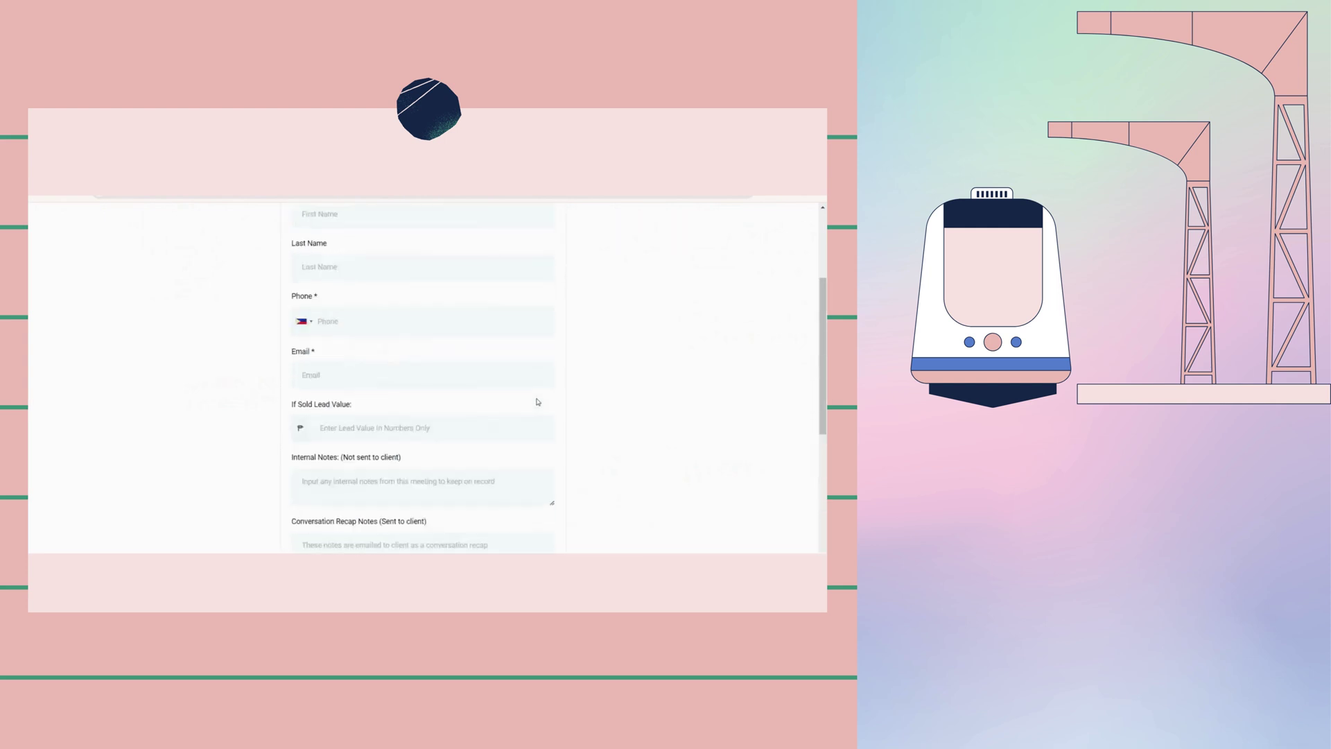
pyautogui.hotkey('ctrl', 'a')
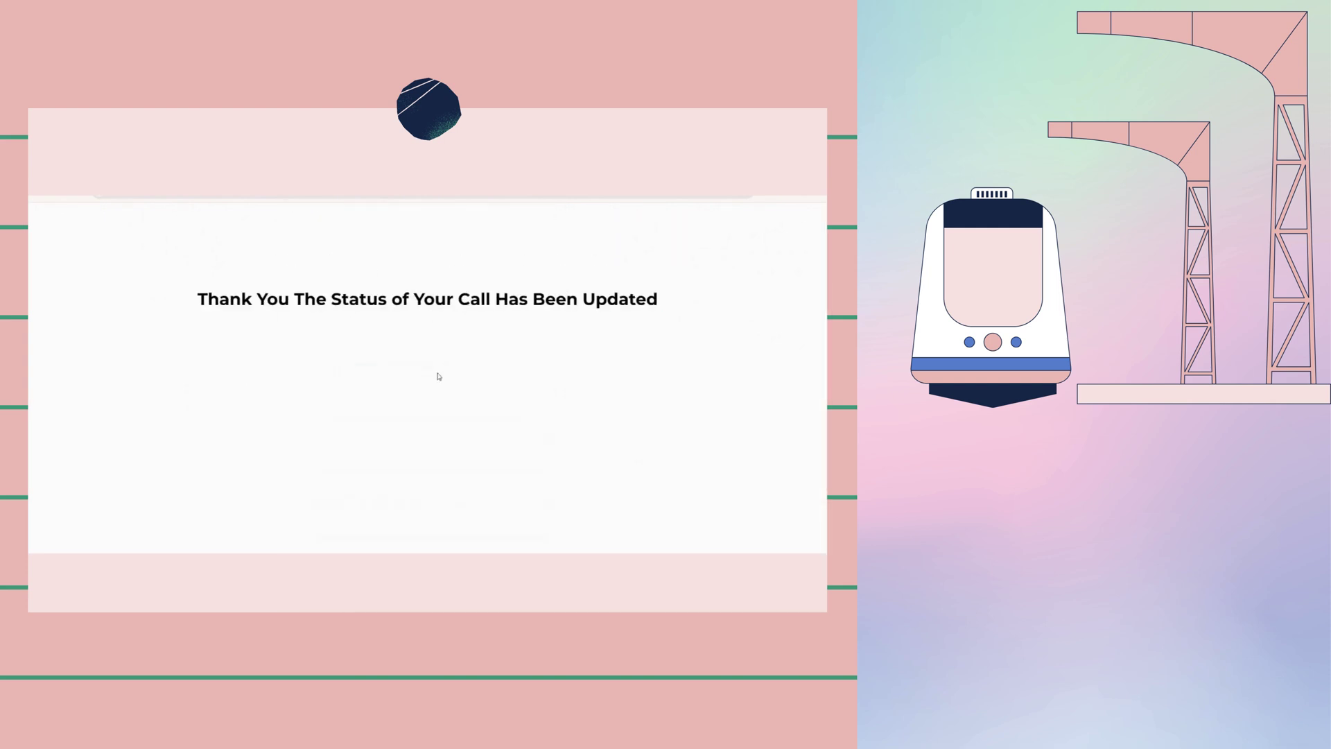
pyautogui.hotkey('ctrl', 'a')
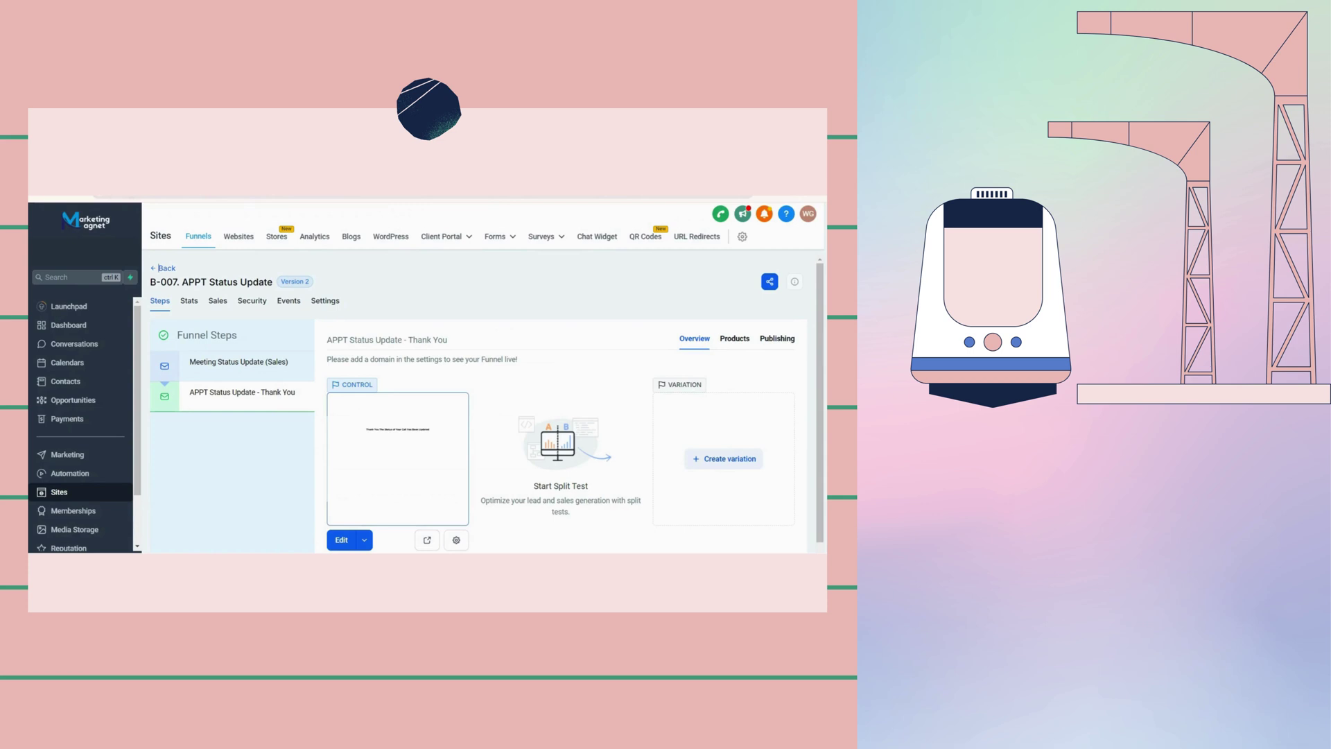
# - Open the B-007. General Calendar Funnels funnel and preview its Schedule a Call and 15 Minute Call calendar and thank-you pages
pyautogui.click(164, 268)
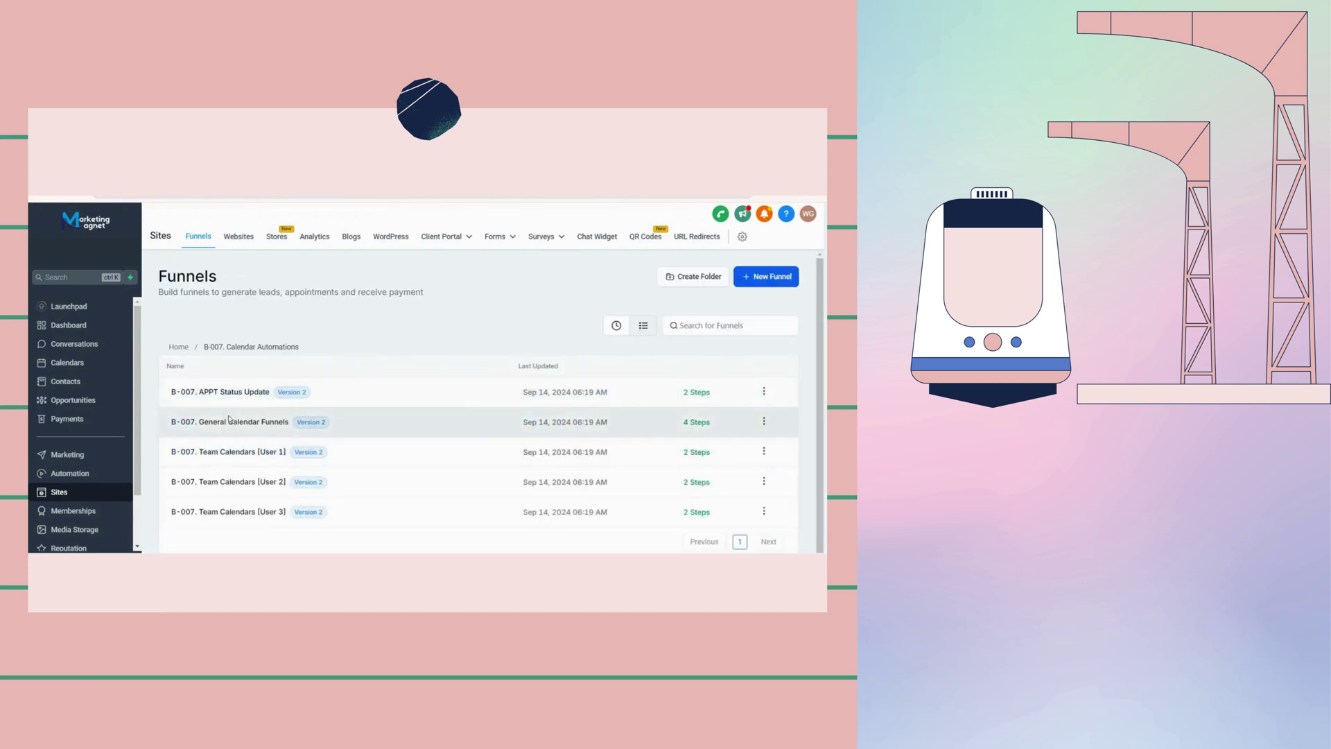
pyautogui.click(238, 430)
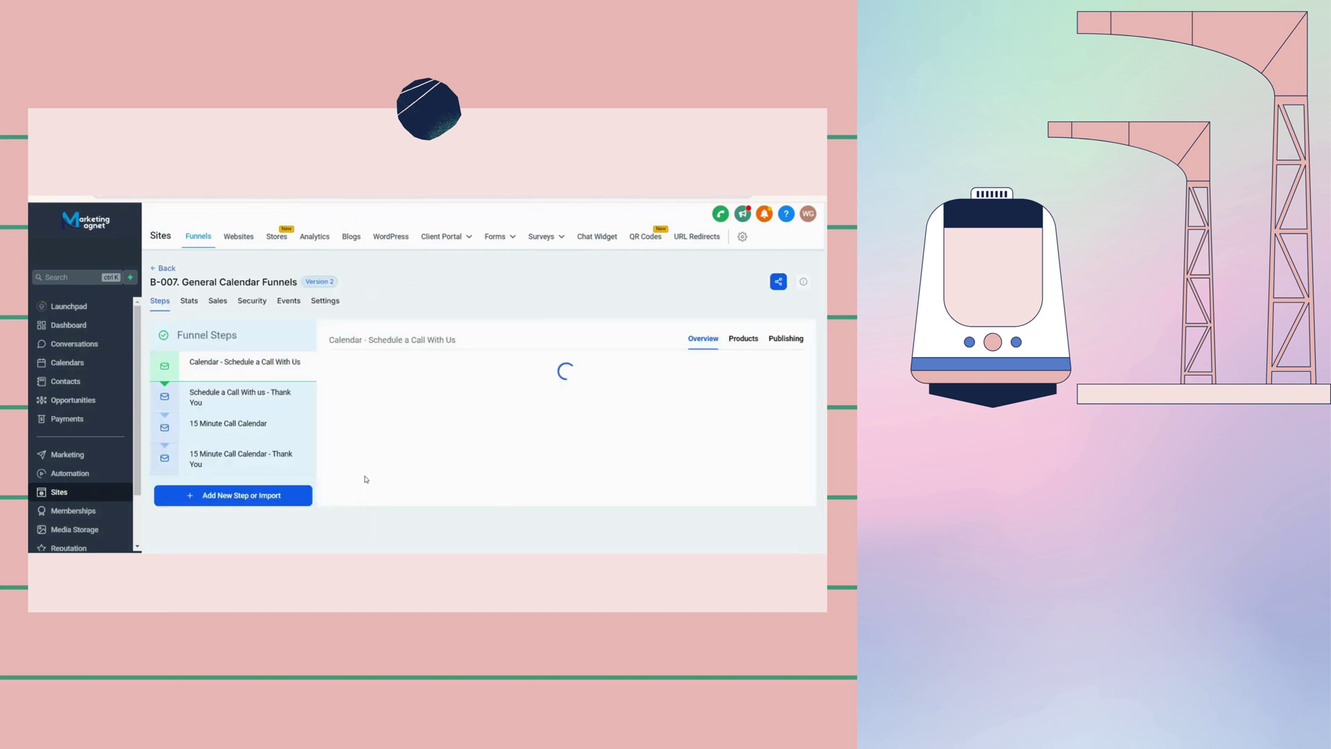
pyautogui.click(259, 395)
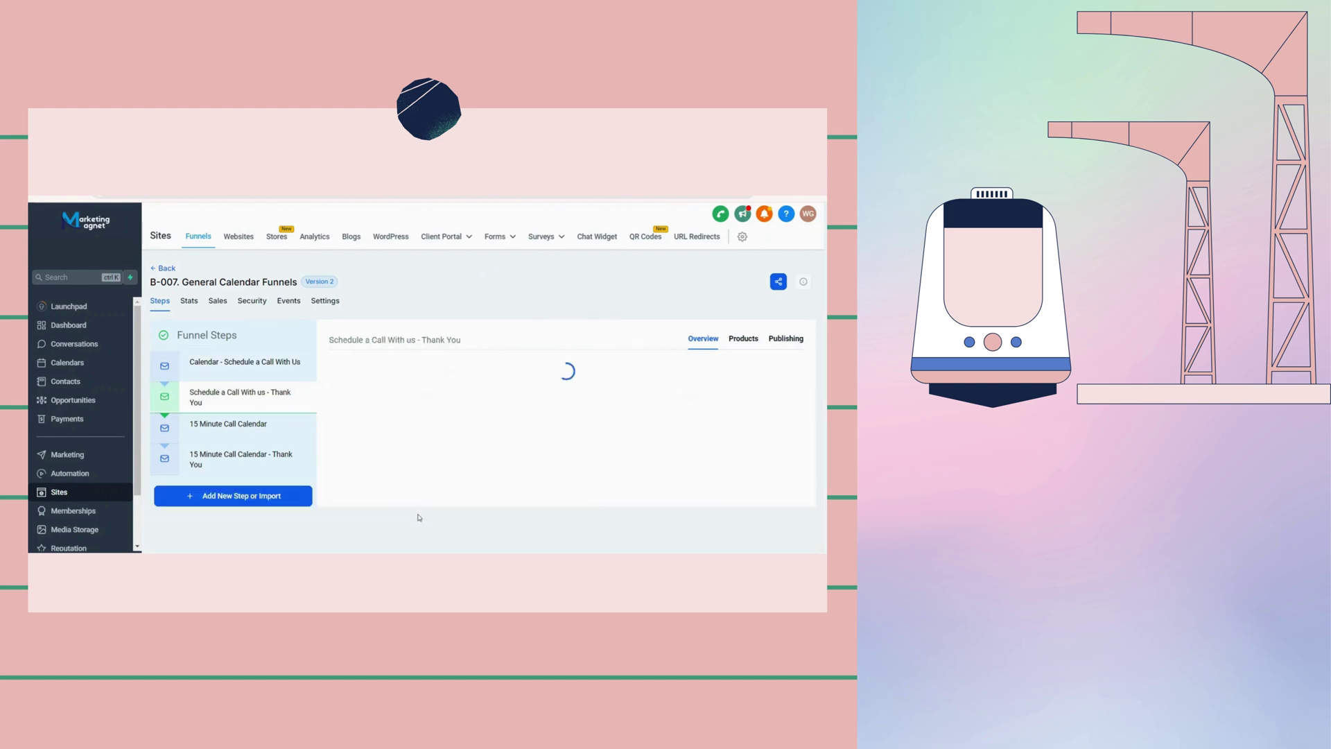
pyautogui.click(251, 429)
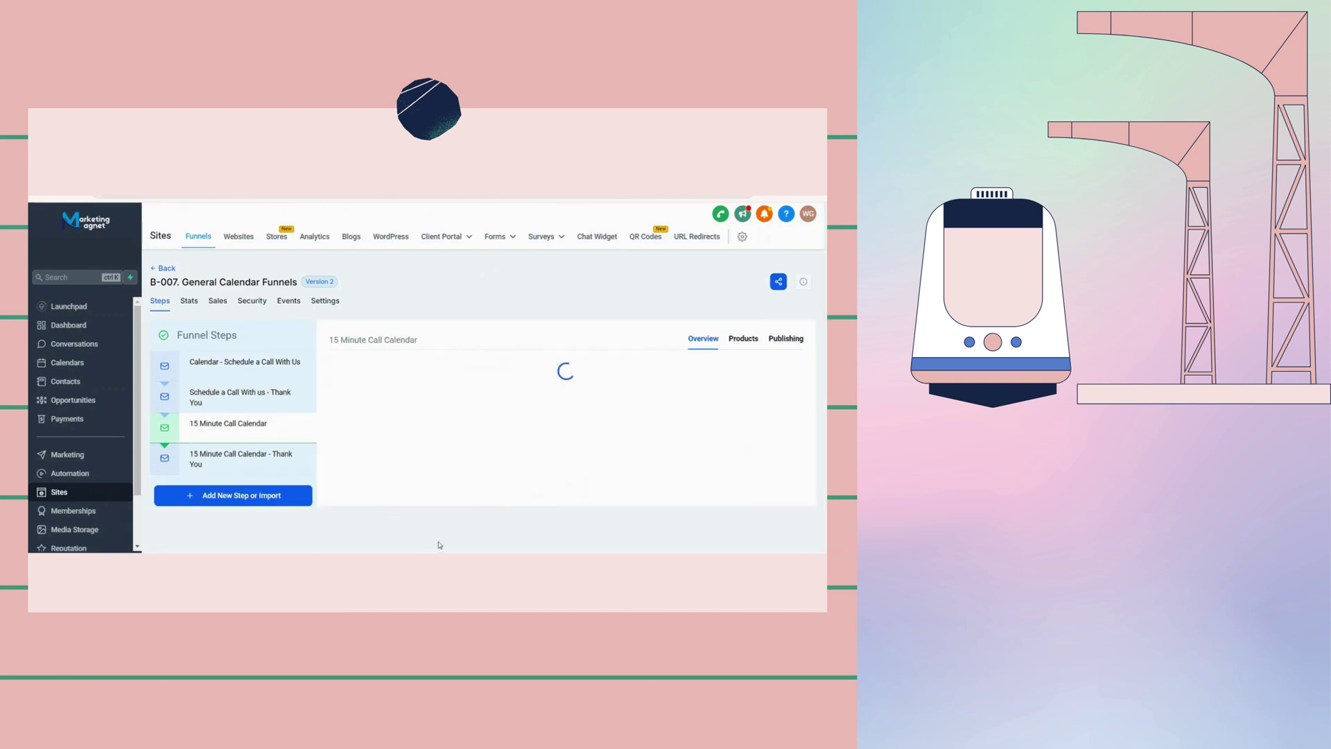
pyautogui.click(273, 474)
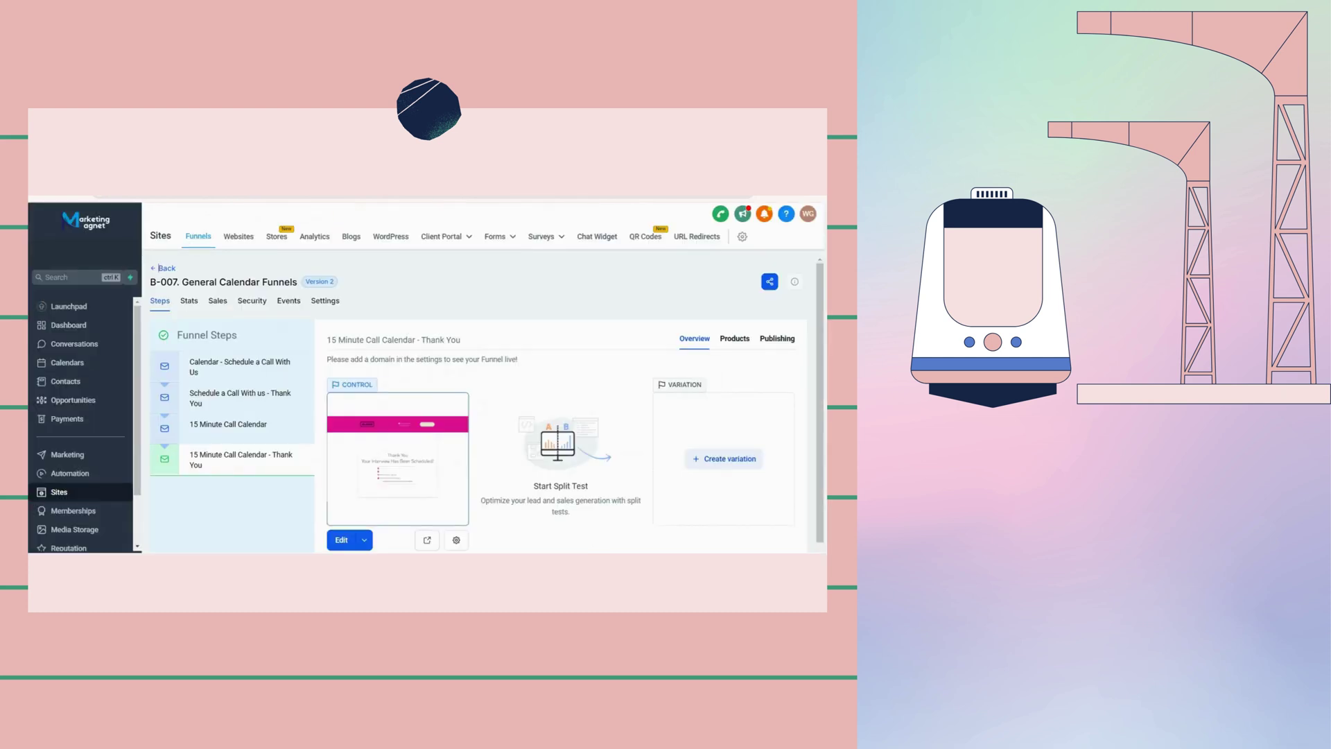
# - Open the B-007. Team Calendars [User 1] funnel and preview its Schedule a Call and Thank You For Schedule a Call pages
pyautogui.click(164, 268)
pyautogui.click(259, 451)
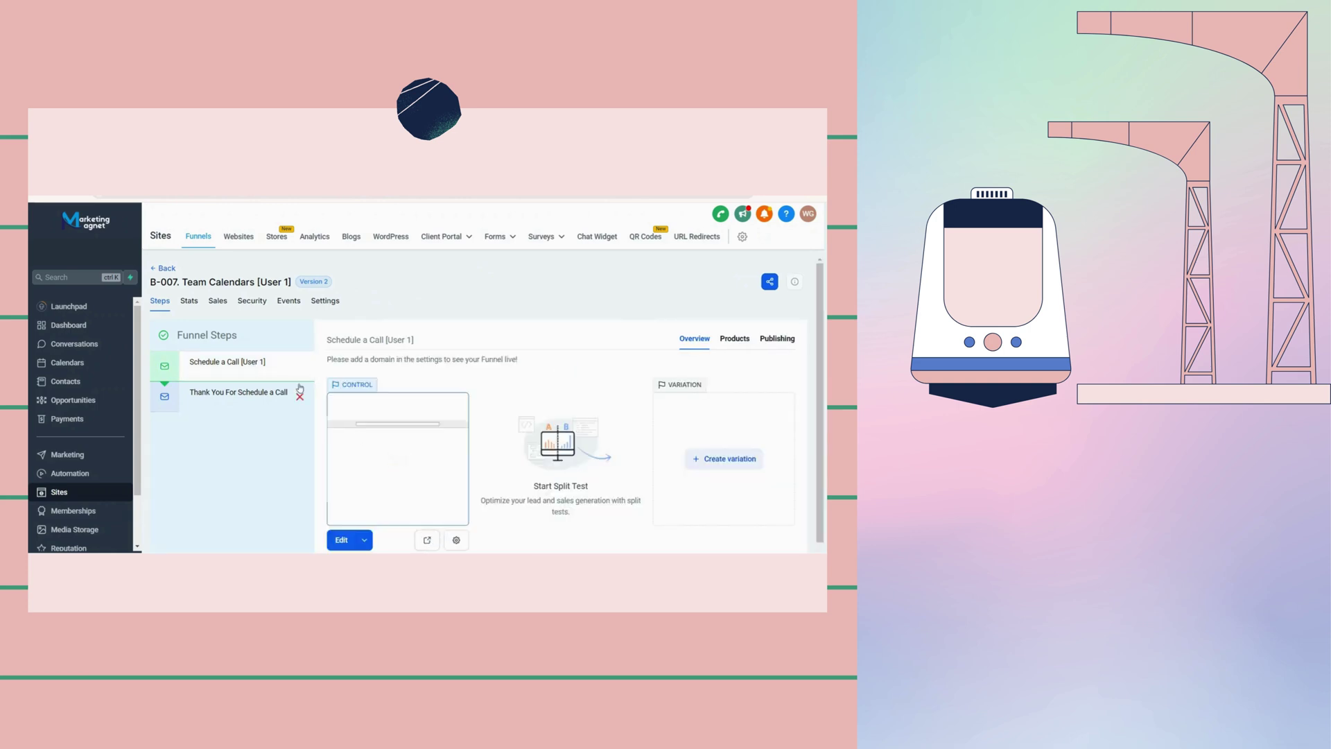
pyautogui.click(300, 386)
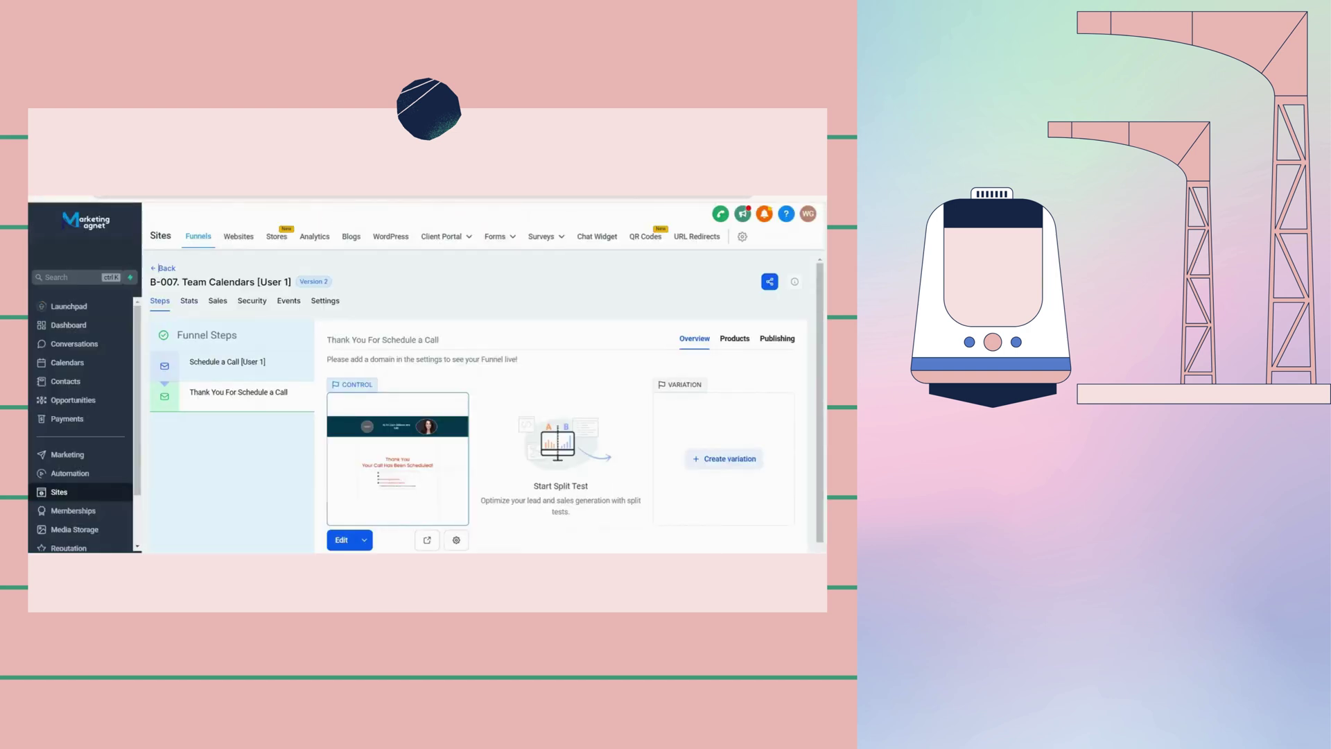
# - Open the B-007. Team Calendars [User 2] funnel and preview its Schedule a Call and Thank You For Schedule a Call pages
pyautogui.click(159, 267)
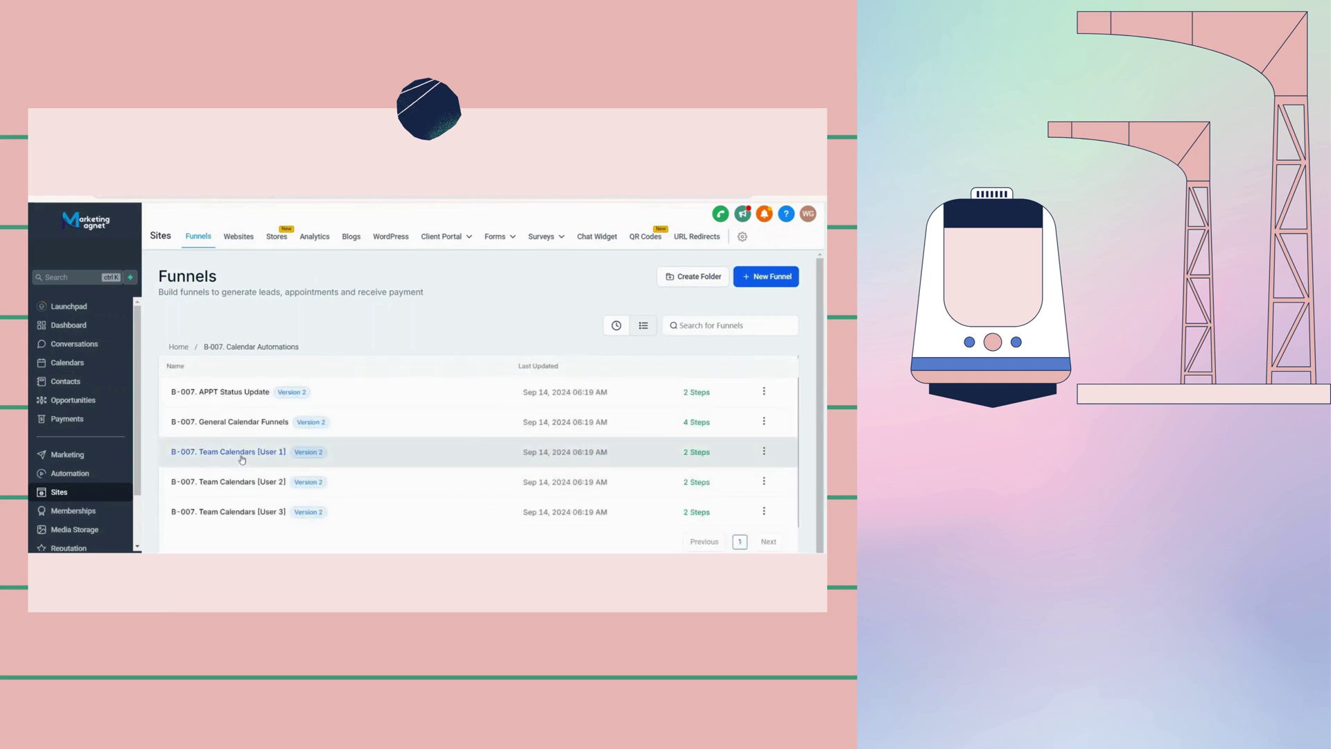
pyautogui.click(249, 470)
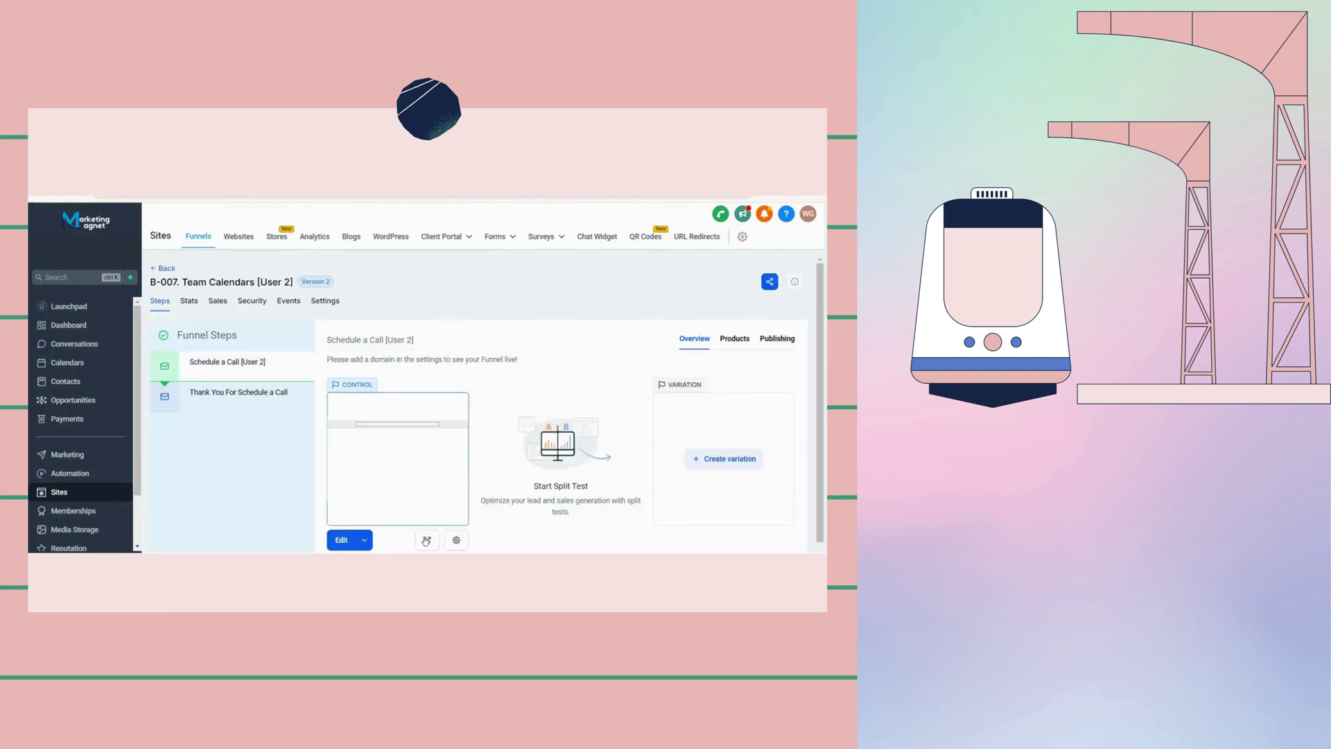
pyautogui.click(258, 400)
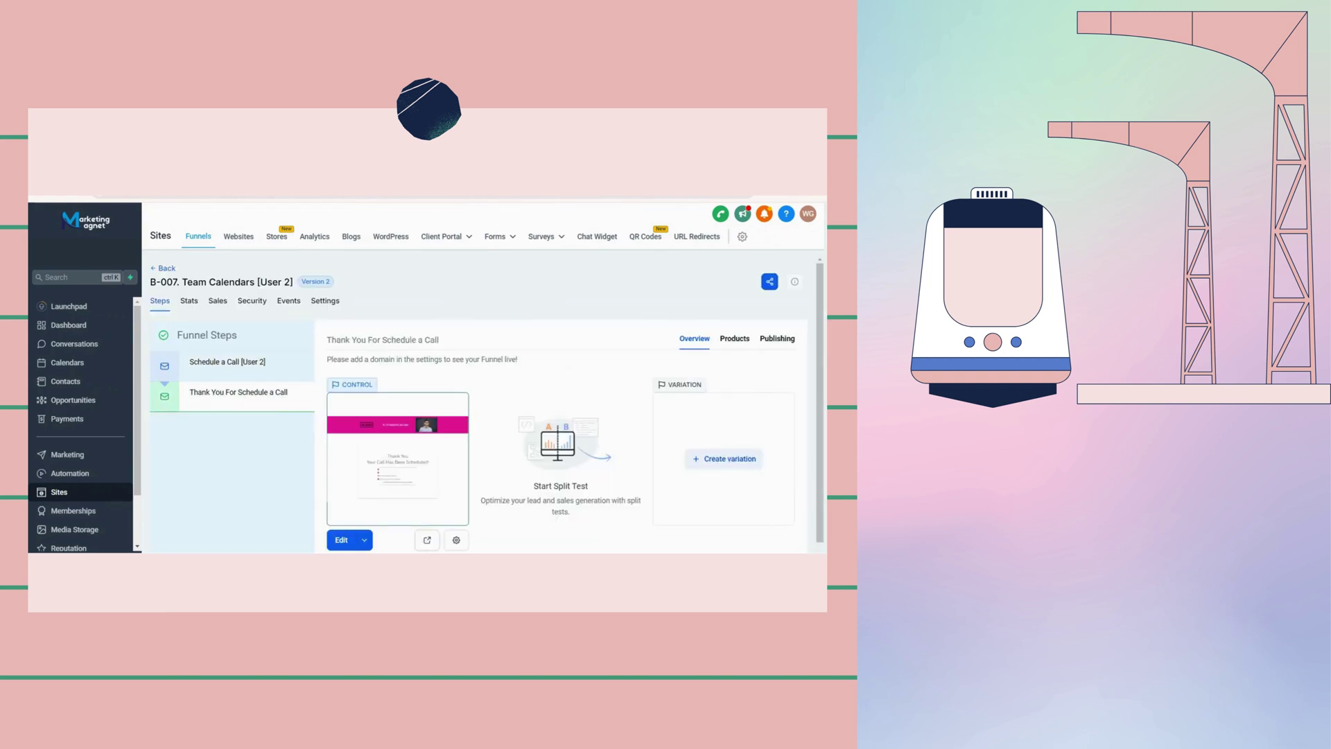
pyautogui.click(412, 405)
# - Open the B-007. Team Calendars [User 3] funnel from the Calendar Automations folder and return to the folder
pyautogui.hotkey('alt', 'Left')
pyautogui.click(247, 515)
pyautogui.click(163, 268)
# - Open the Negative Experience Review Request Funnel in the B-009. Review Automations folder and preview its Design 1 page
pyautogui.click(178, 347)
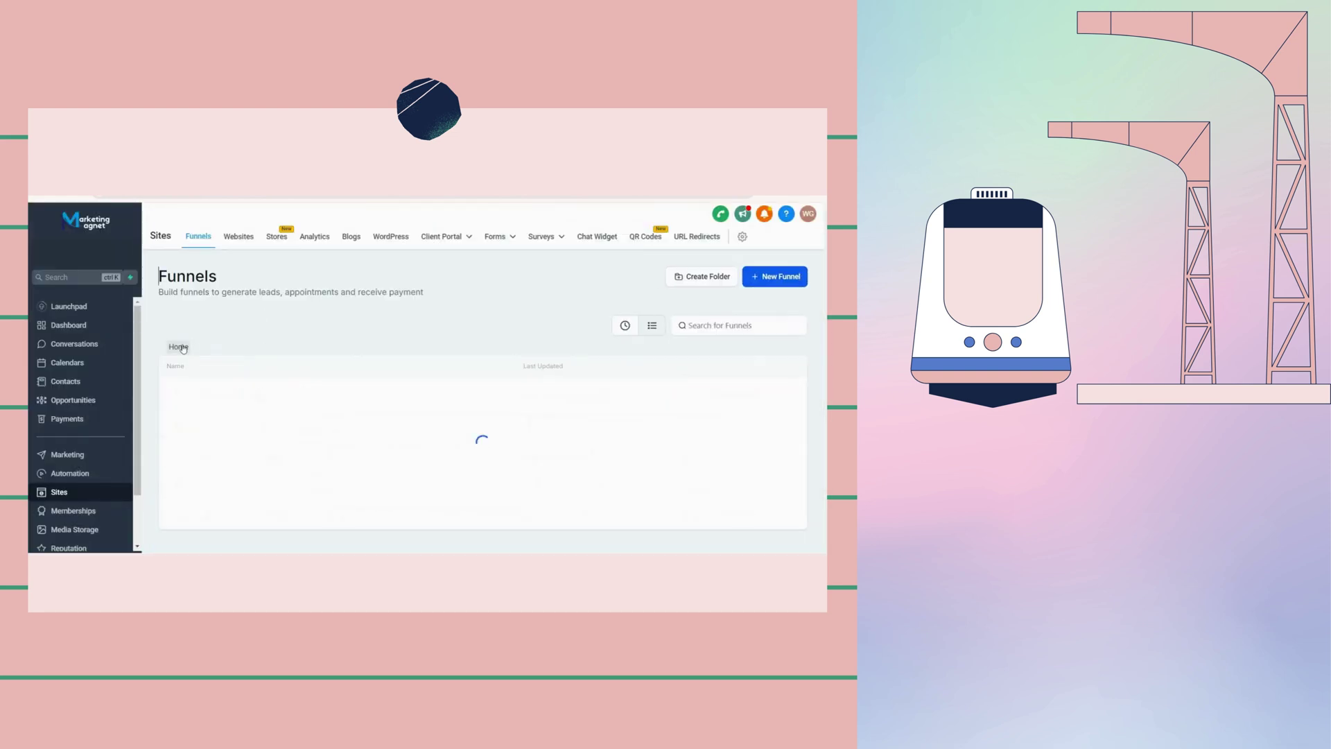
pyautogui.click(256, 409)
pyautogui.click(253, 393)
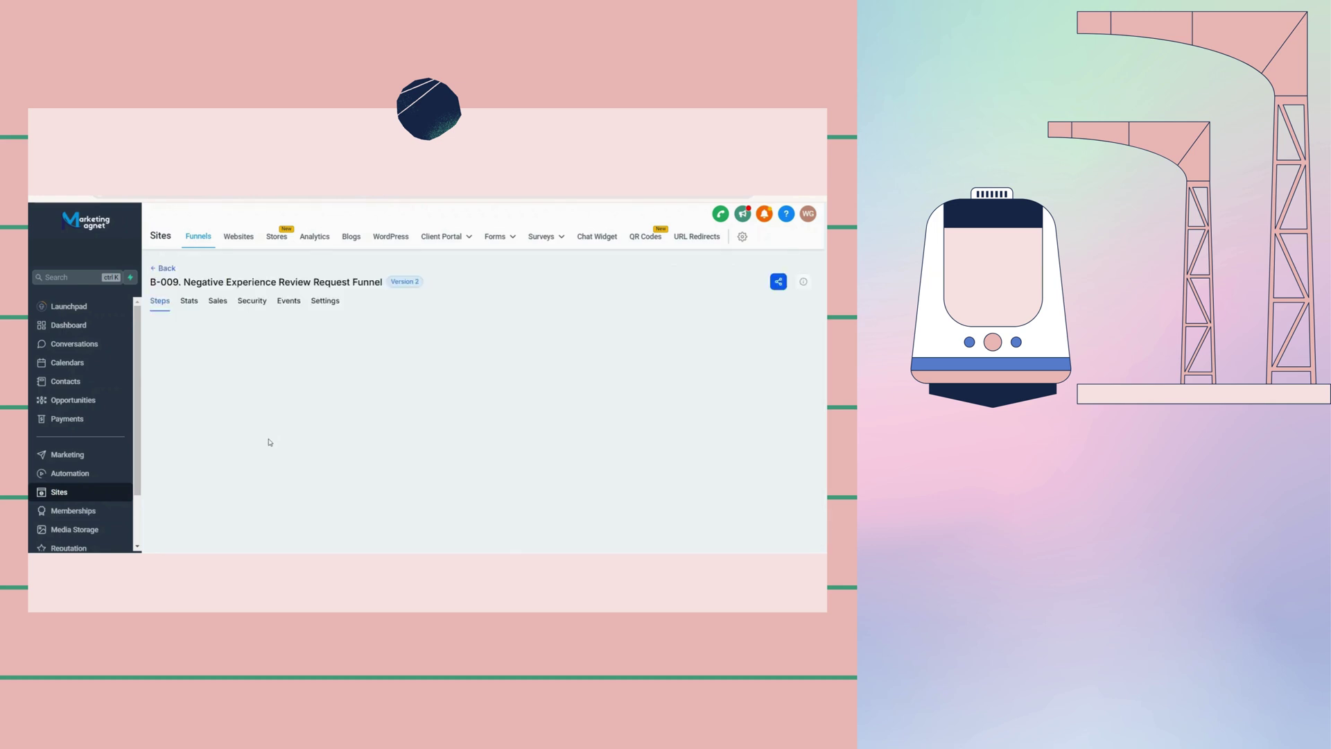
pyautogui.click(267, 399)
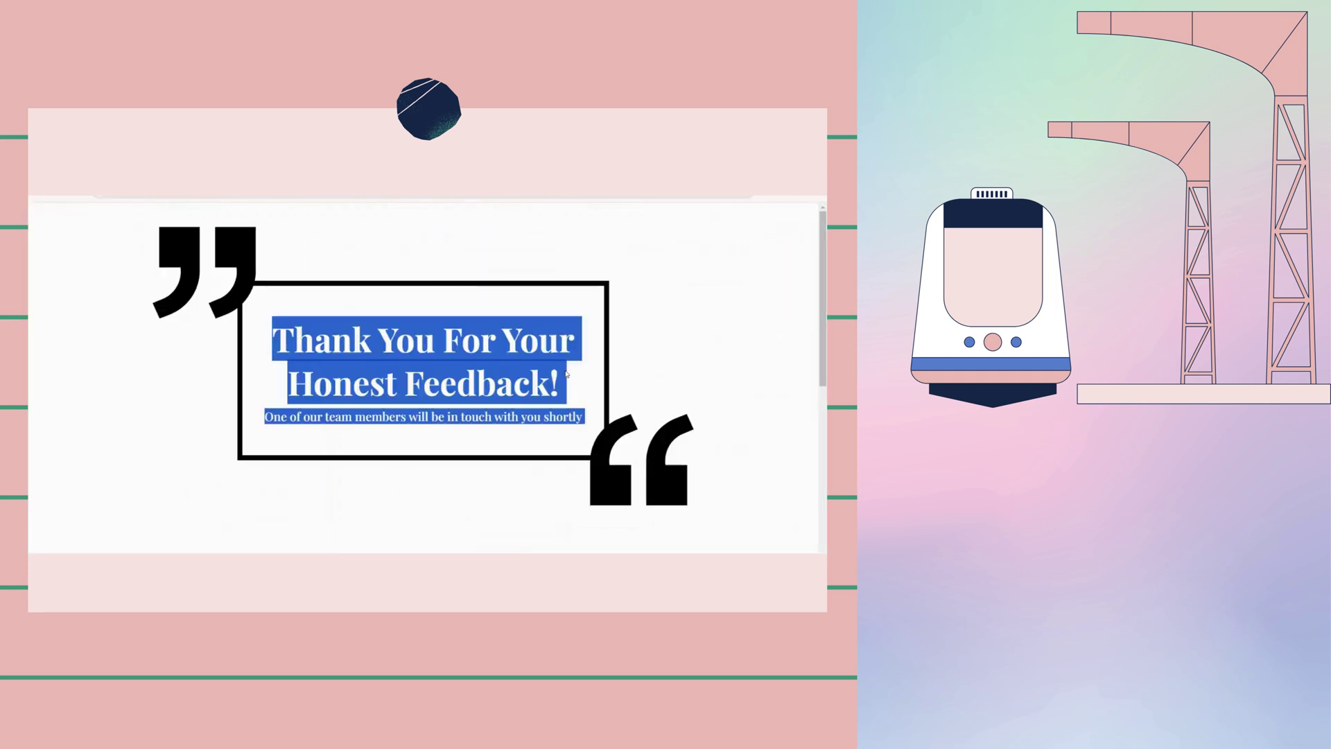
pyautogui.scroll(-5, 563, 370)
pyautogui.scroll(-3, 563, 370)
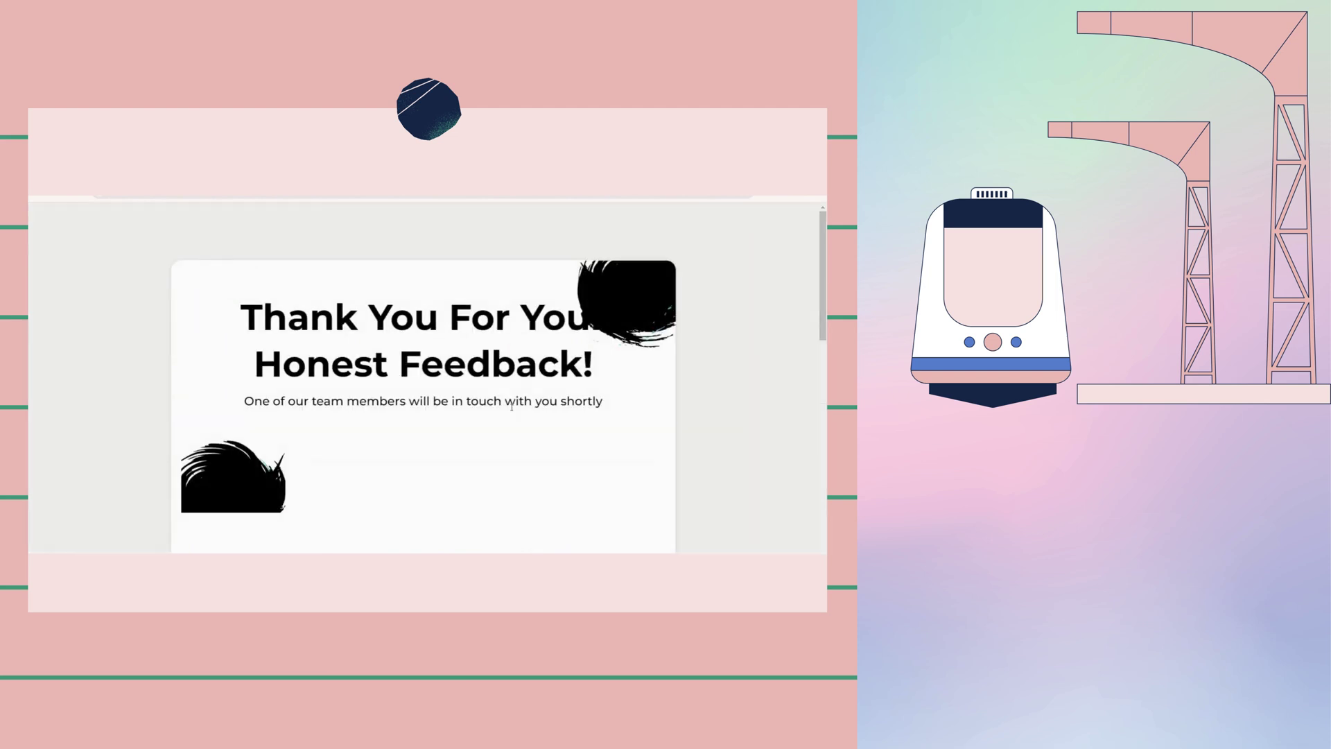
# - Examine the previews of Negative Experience Review Request Designs 2 and 3 down to their review links
pyautogui.hotkey('ctrl', 'a')
pyautogui.scroll(-4, 512, 406)
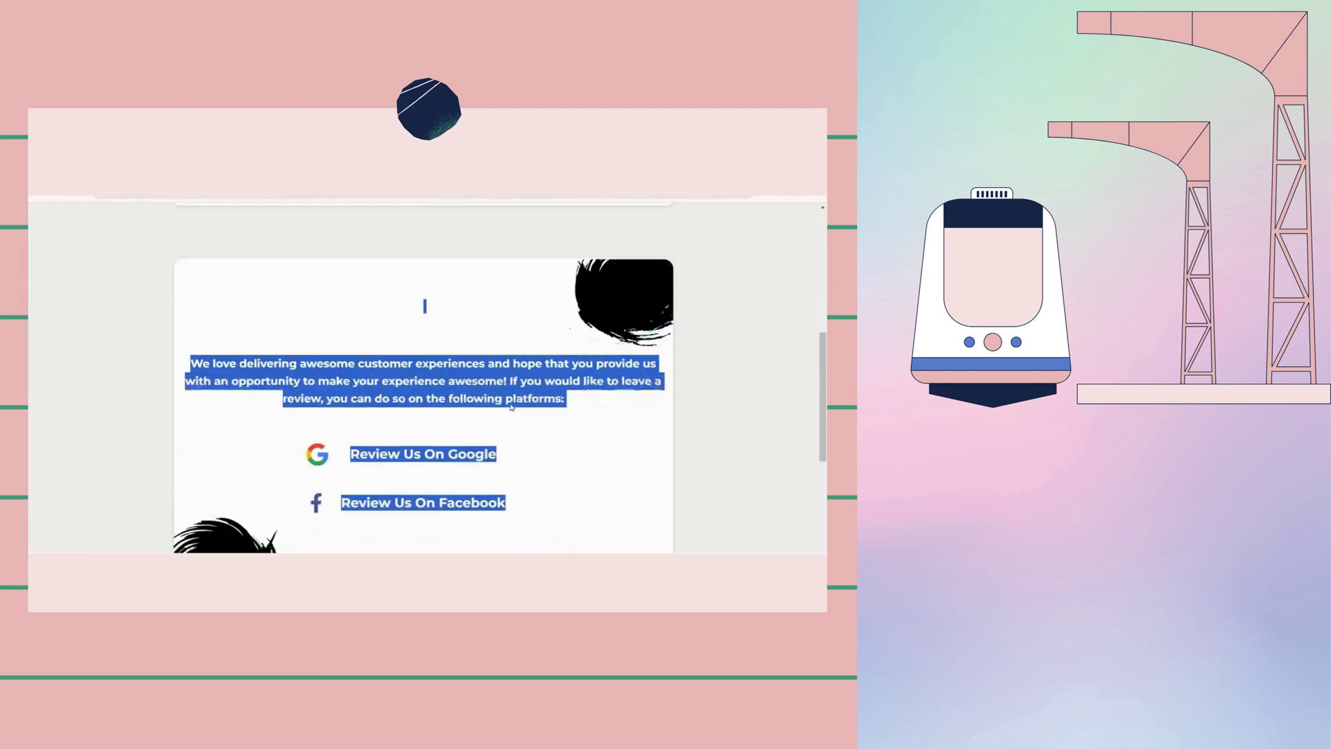
pyautogui.click(624, 444)
pyautogui.hotkey('ctrl', 'a')
pyautogui.scroll(-4, 624, 444)
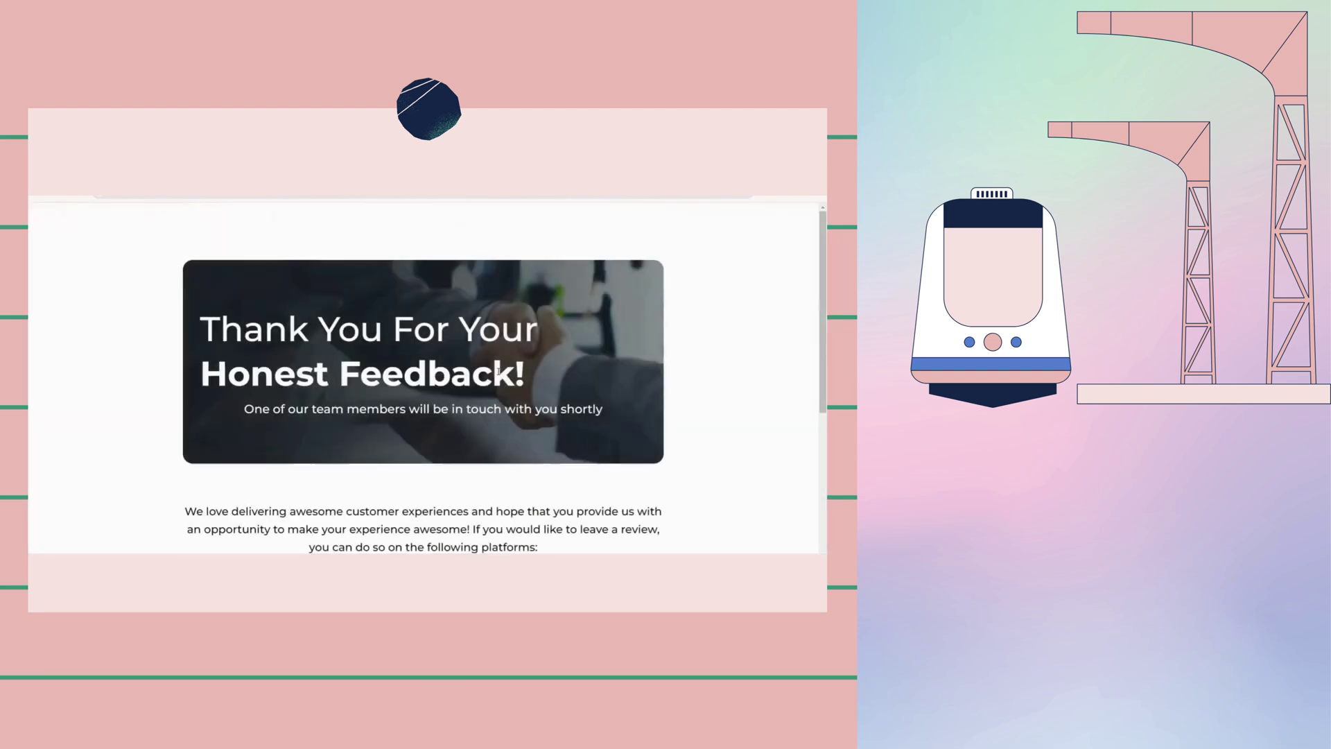
pyautogui.scroll(-3, 498, 373)
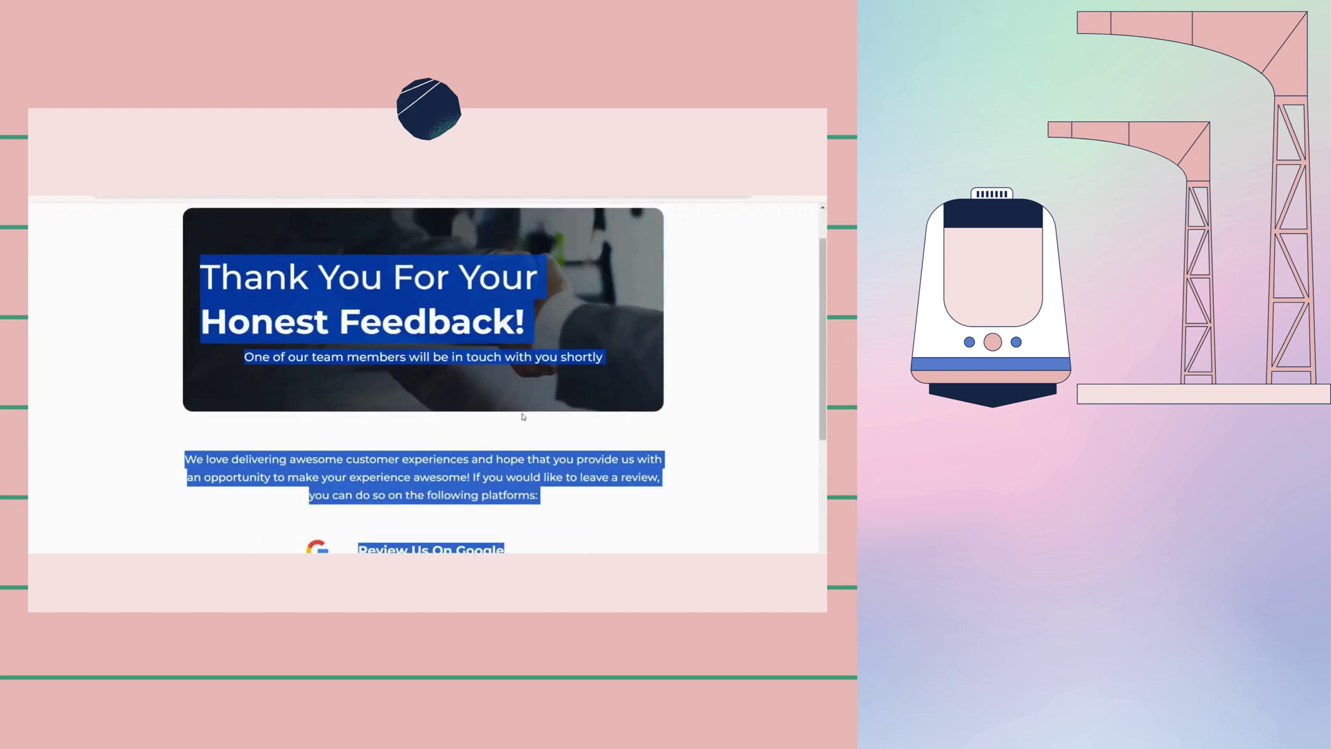
pyautogui.scroll(-3, 523, 417)
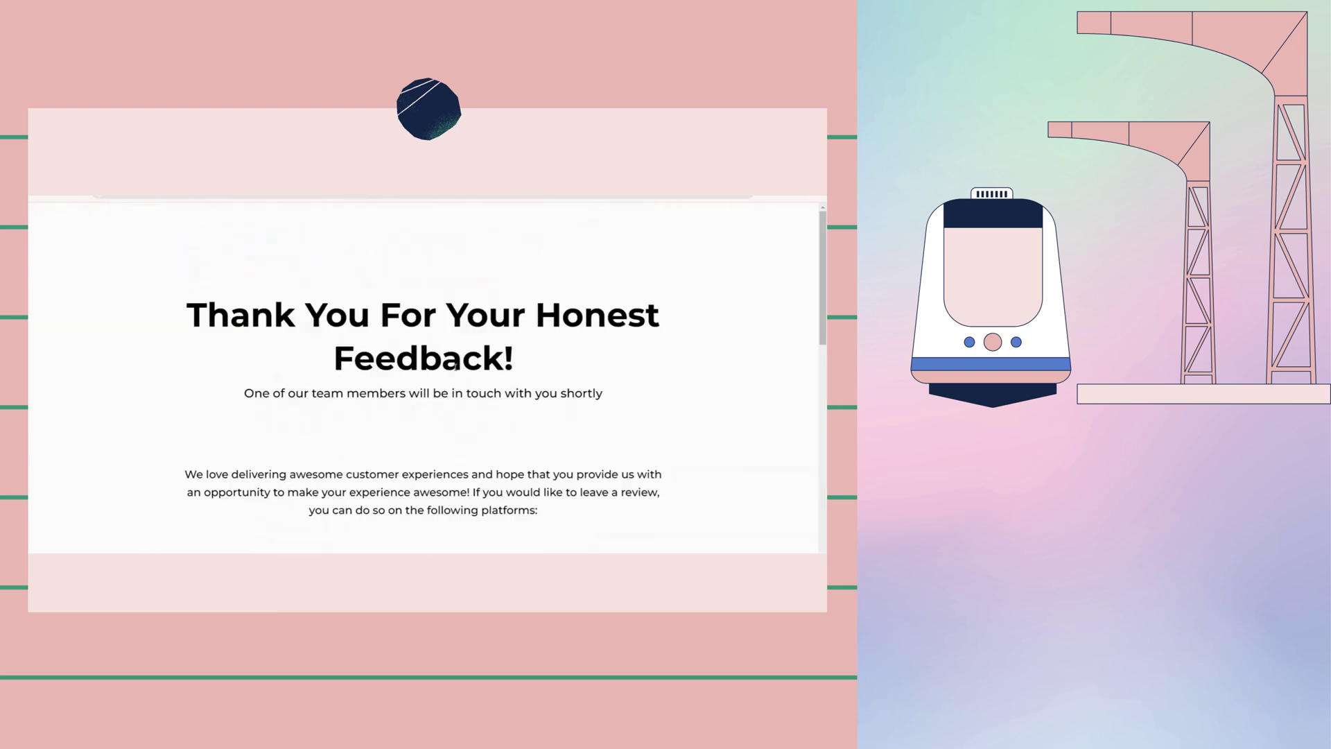
# - Examine the previews of Negative Experience Review Request Designs 4 and 5 from header to review section
pyautogui.scroll(-1, 451, 390)
pyautogui.scroll(-2, 450, 390)
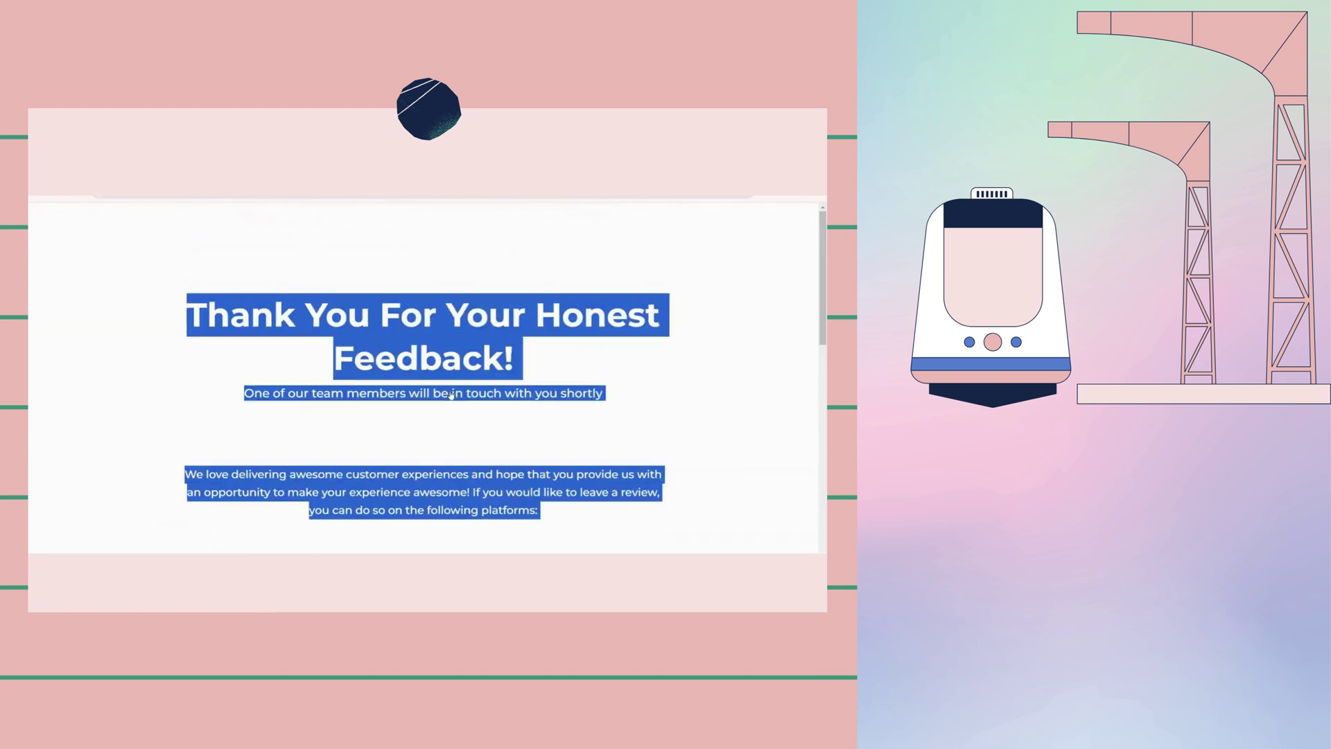
pyautogui.scroll(-5, 450, 390)
pyautogui.scroll(-2, 451, 391)
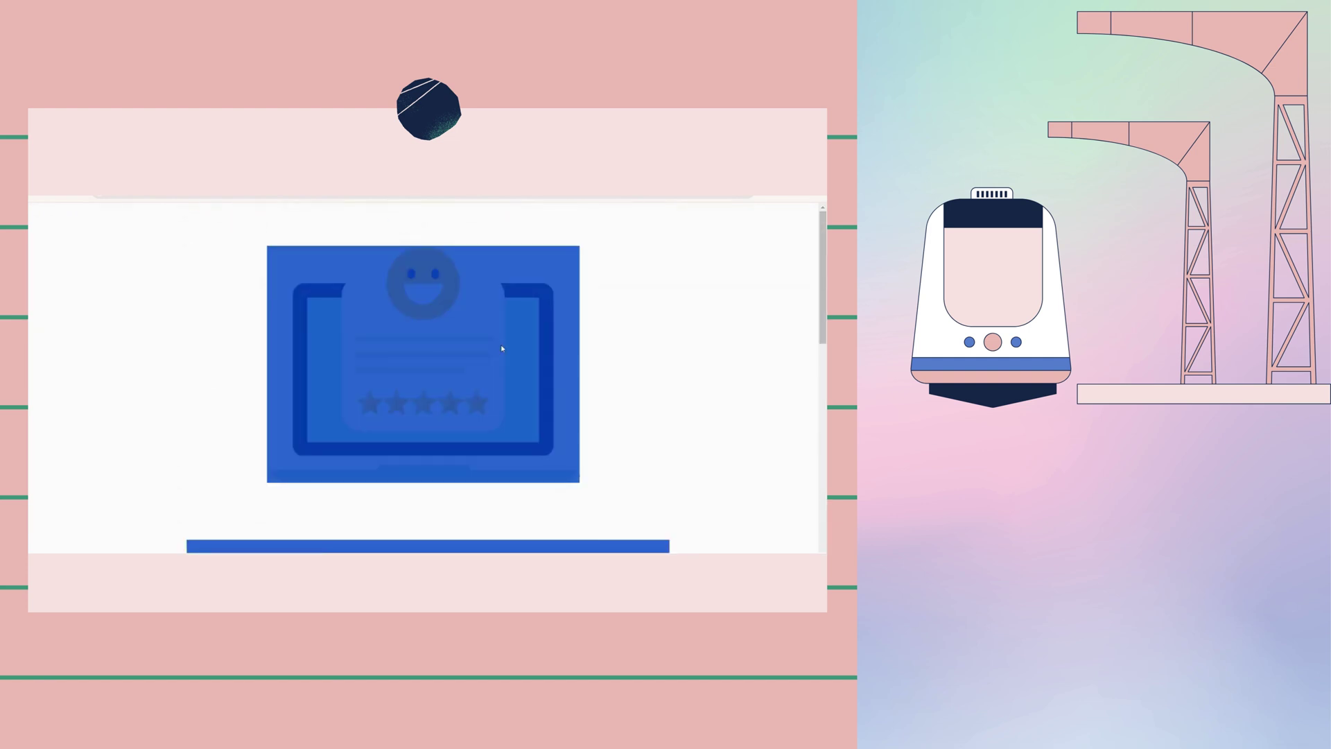
pyautogui.scroll(-2, 645, 291)
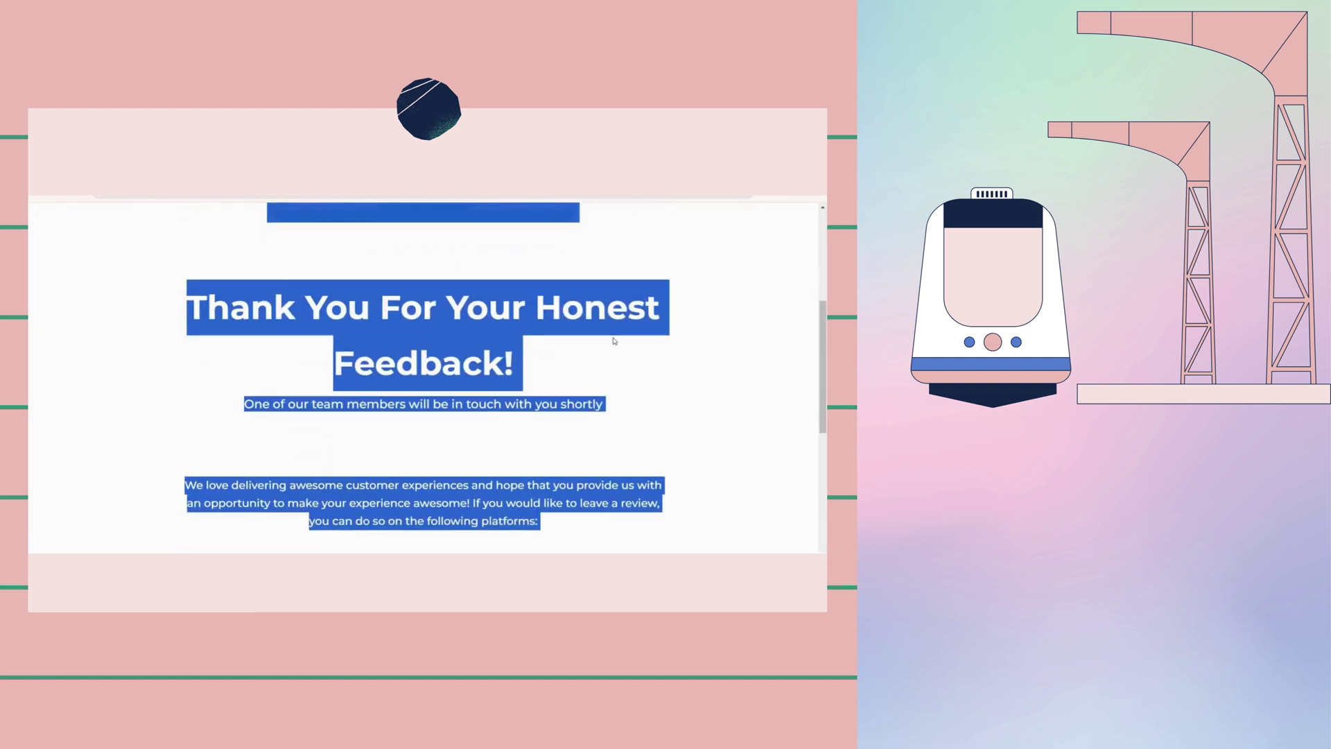
pyautogui.scroll(-4, 613, 341)
pyautogui.scroll(-2, 482, 224)
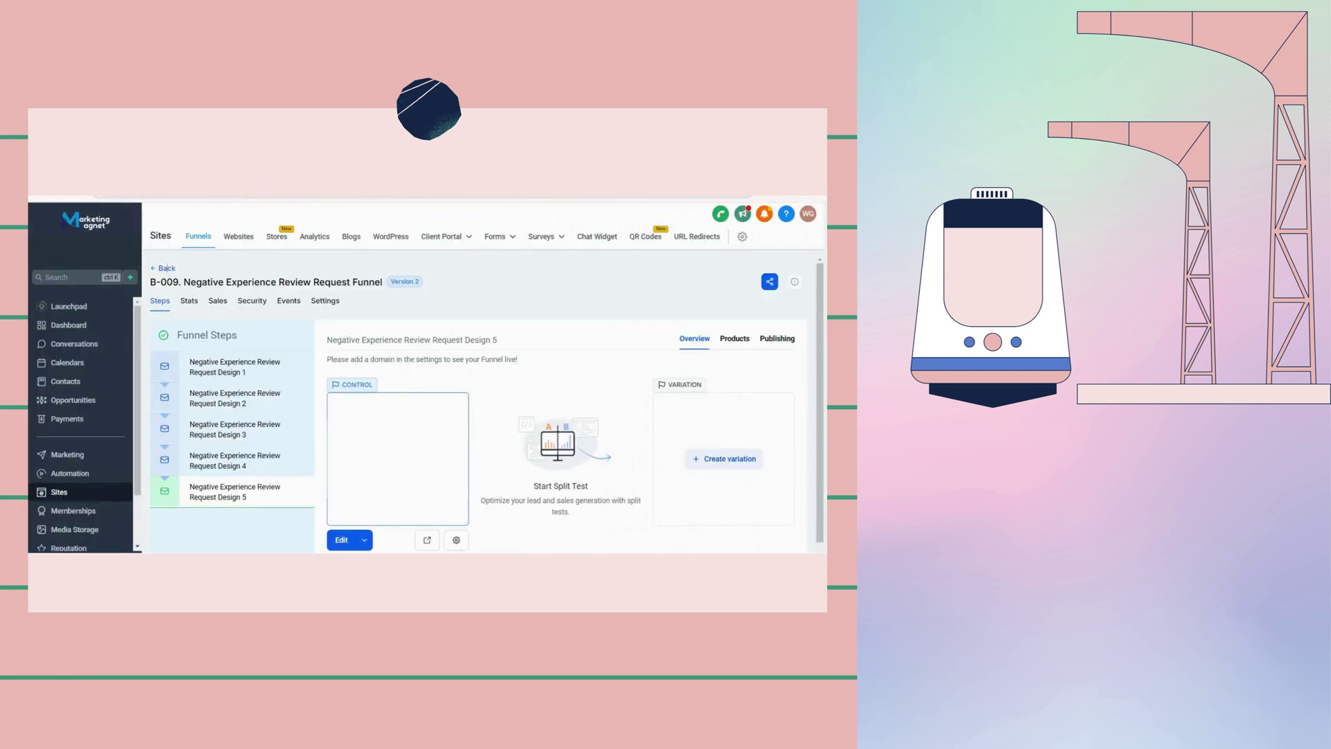
# - Open the B-009. Positive Experience Review Request Funnel and preview its review request pages, Designs 1 to 5
pyautogui.click(167, 268)
pyautogui.click(292, 419)
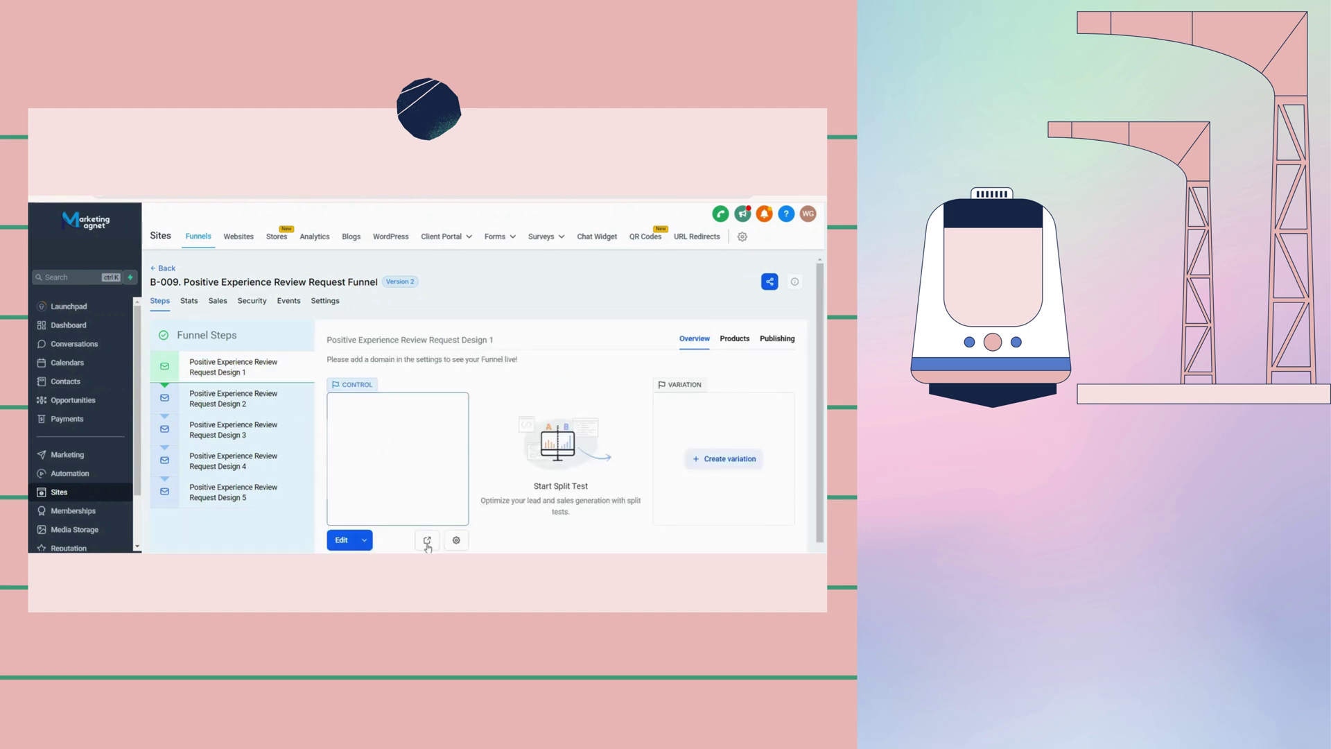
pyautogui.click(232, 398)
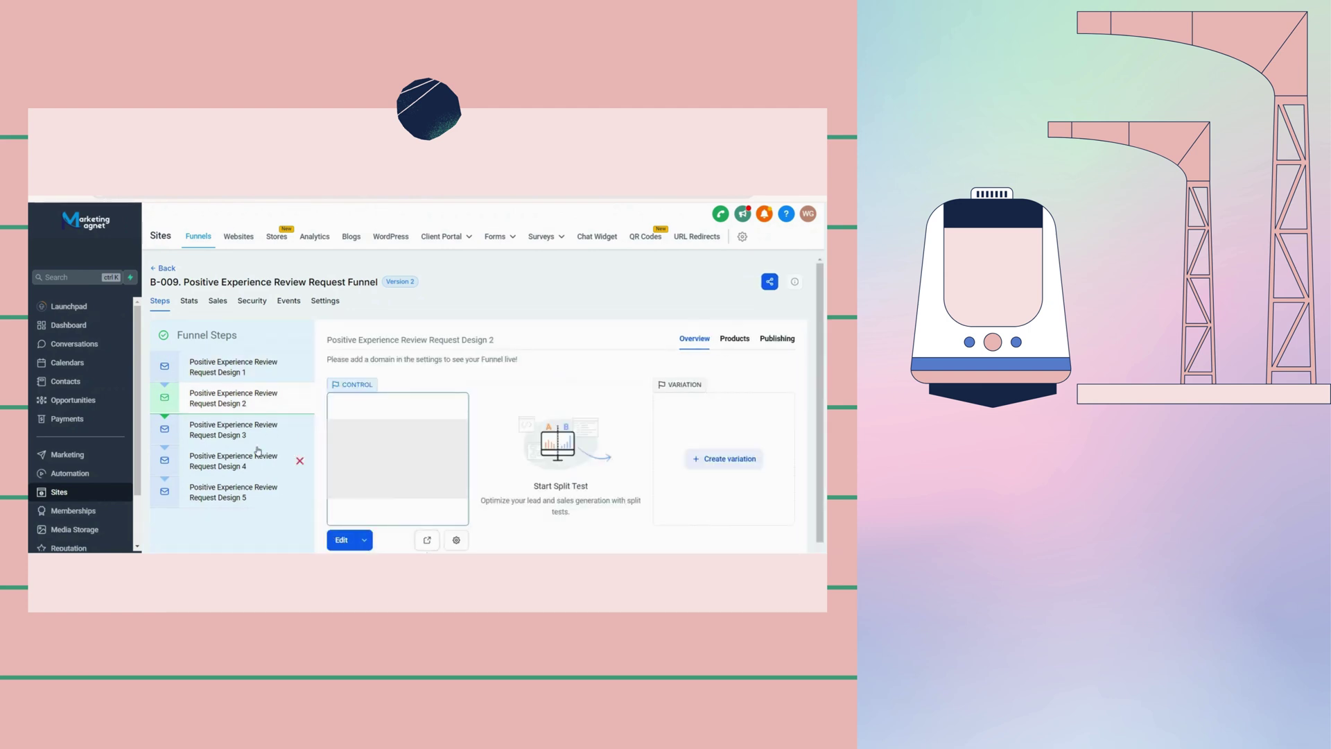
pyautogui.click(256, 436)
pyautogui.click(285, 471)
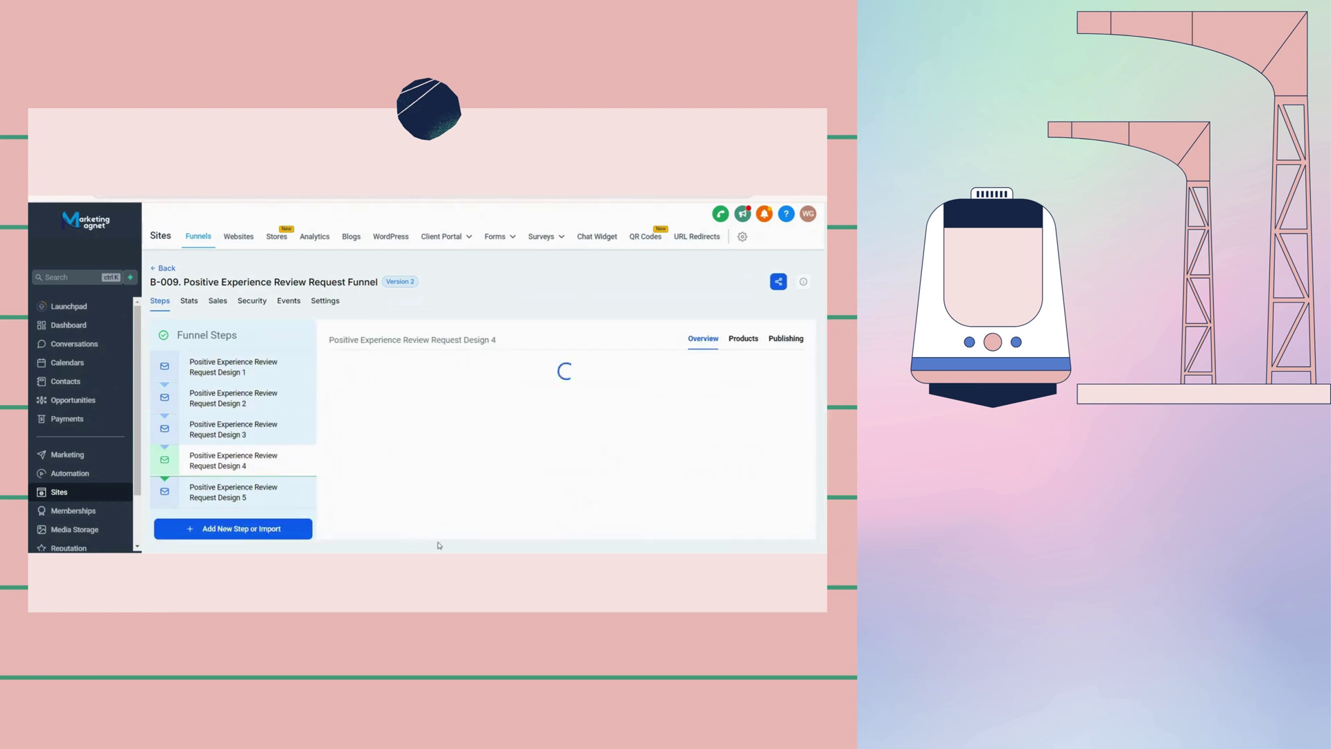
pyautogui.click(233, 492)
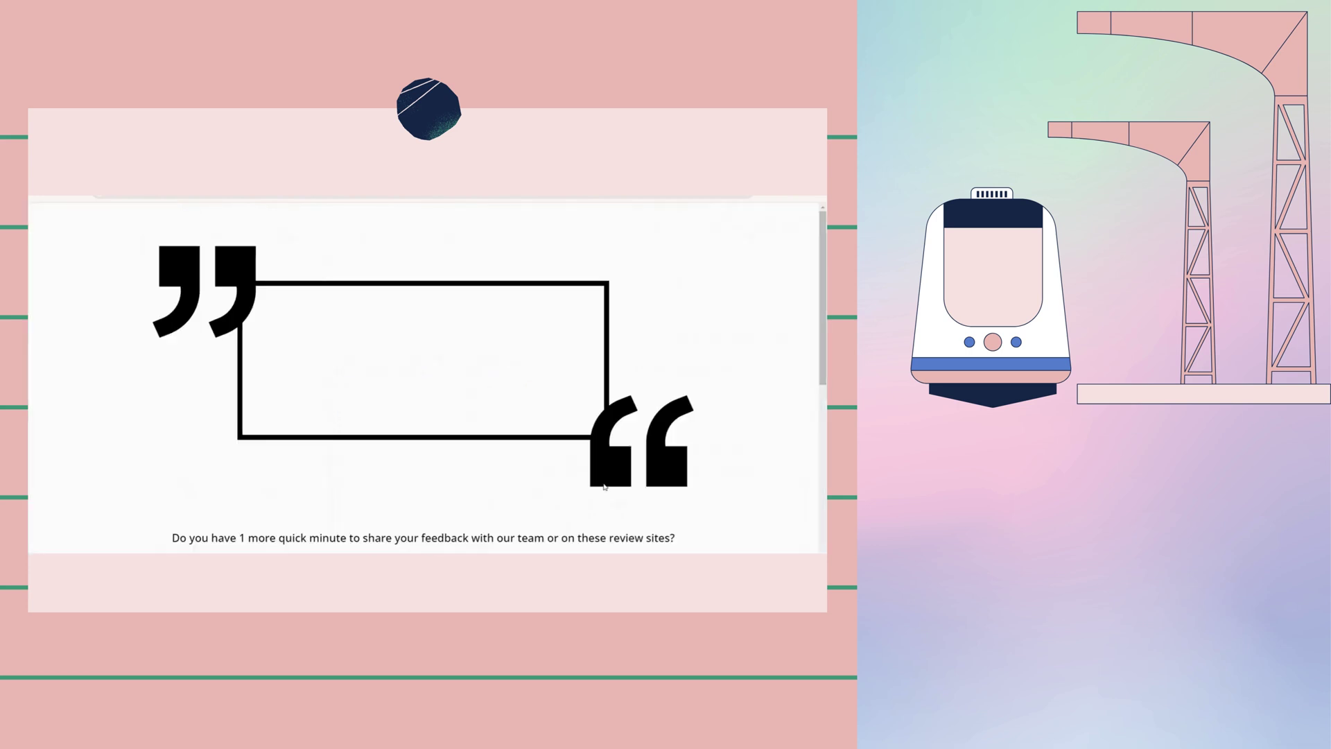
pyautogui.moveTo(277, 319); pyautogui.dragTo(536, 460)
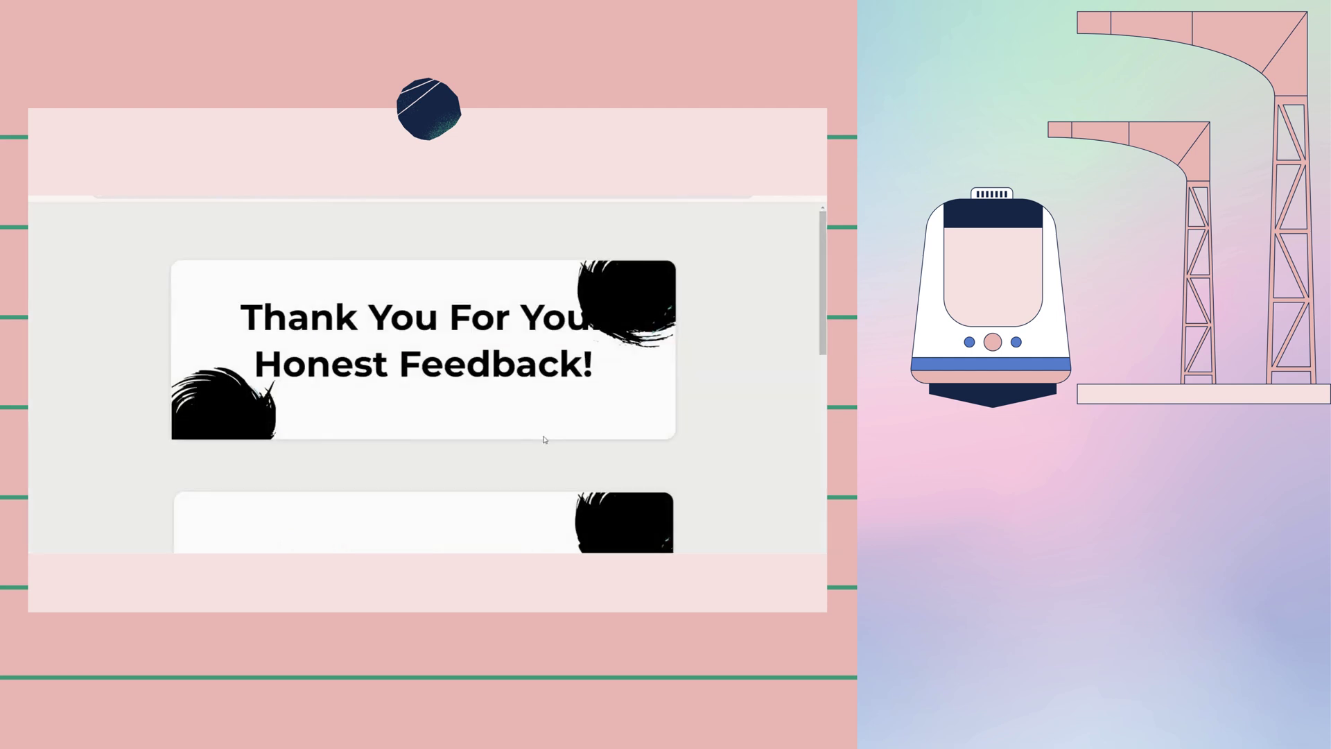
pyautogui.scroll(-8, 545, 440)
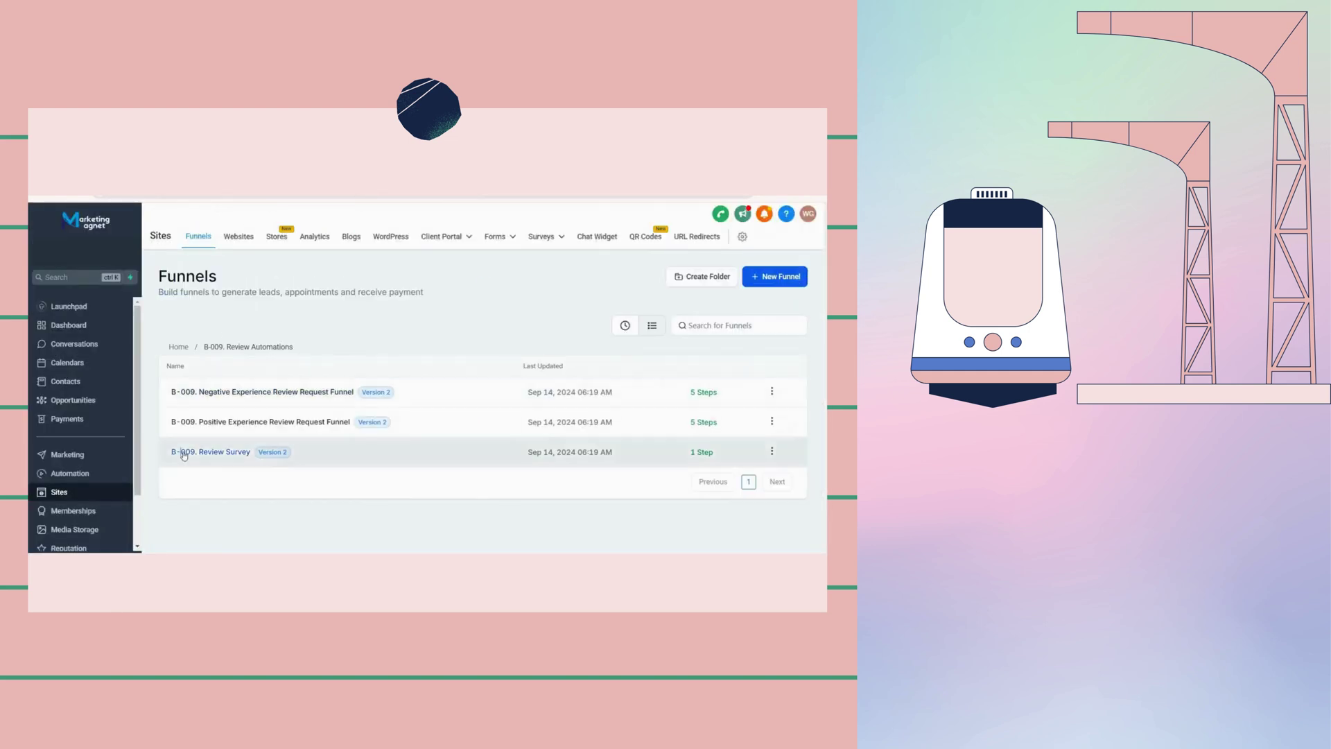
# - Open the B-009. Review Survey funnel and preview its smiley-rating survey page
pyautogui.click(215, 451)
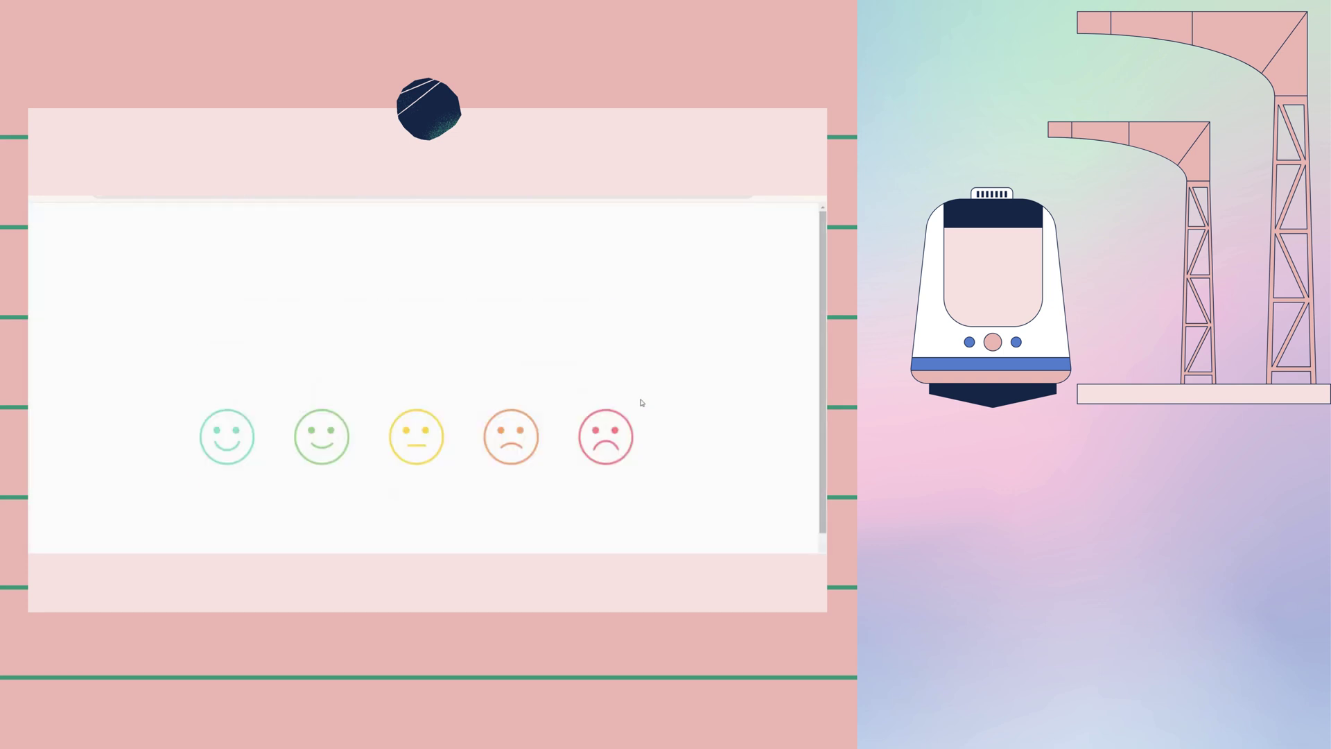
pyautogui.hotkey('ctrl', 'a')
pyautogui.scroll(-1, 642, 403)
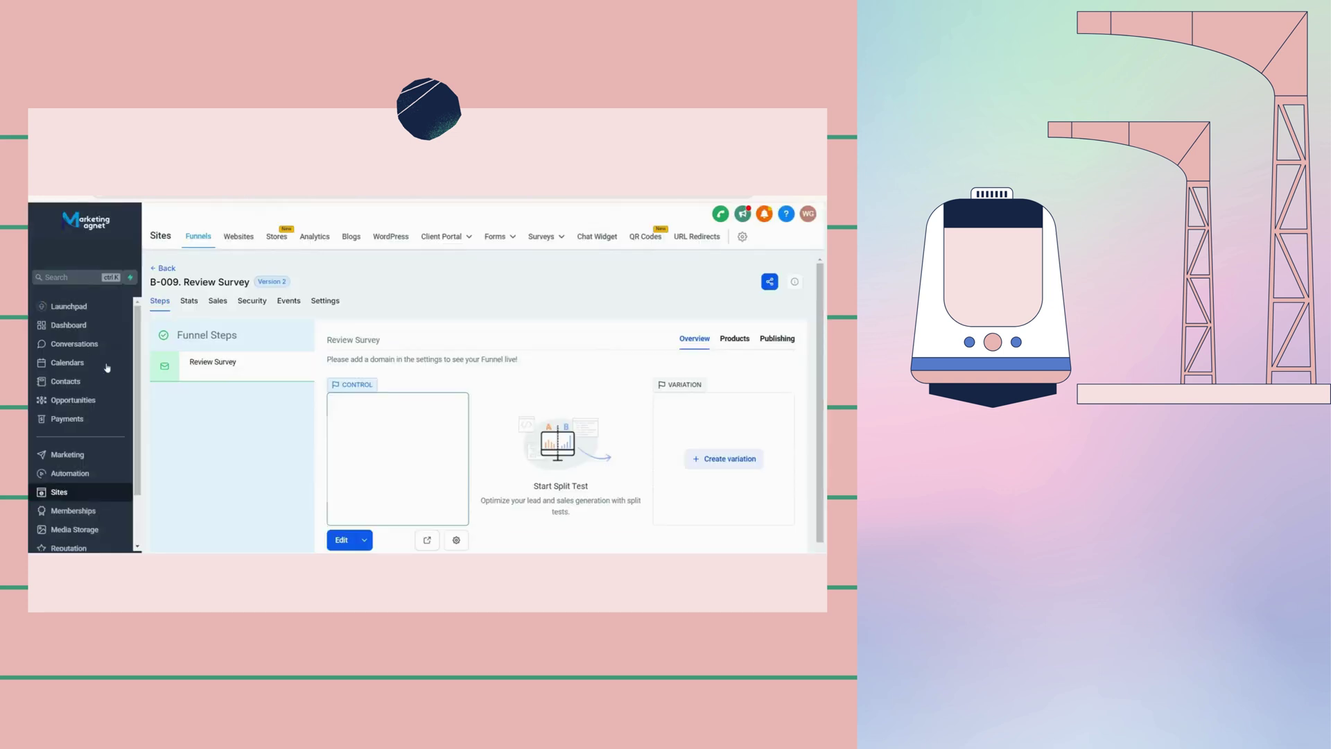
# - Open the funnel in the B-010. Phone Administration folder and examine its New Lead Information form preview down to the submission section
pyautogui.click(173, 268)
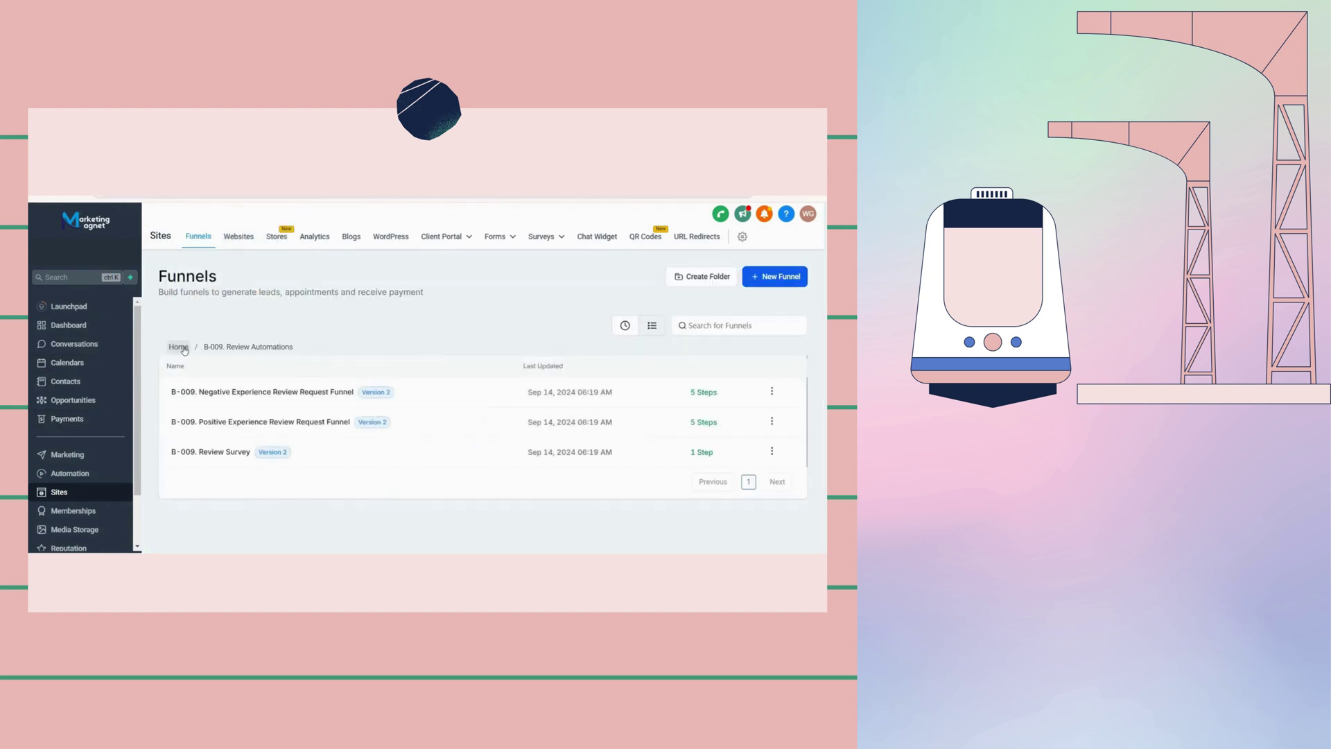
pyautogui.click(184, 350)
pyautogui.scroll(-3, 271, 436)
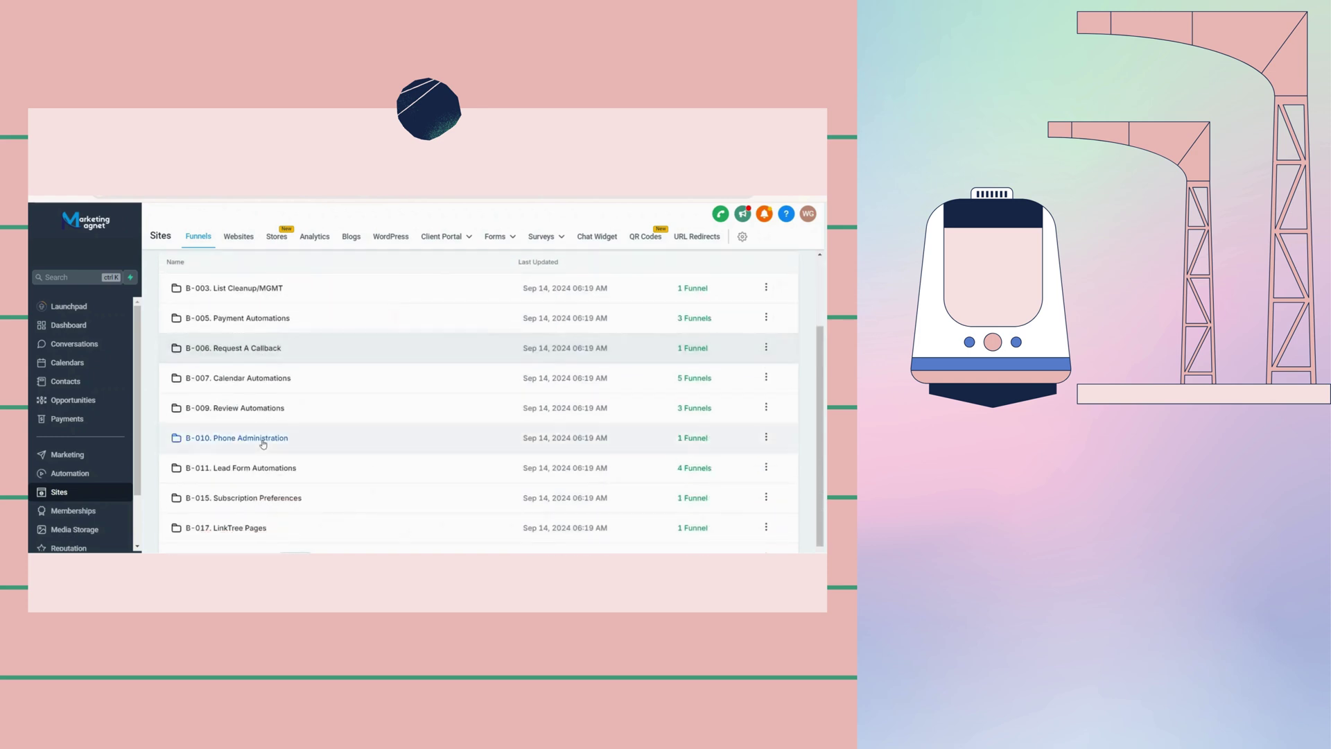
pyautogui.click(263, 443)
pyautogui.click(239, 390)
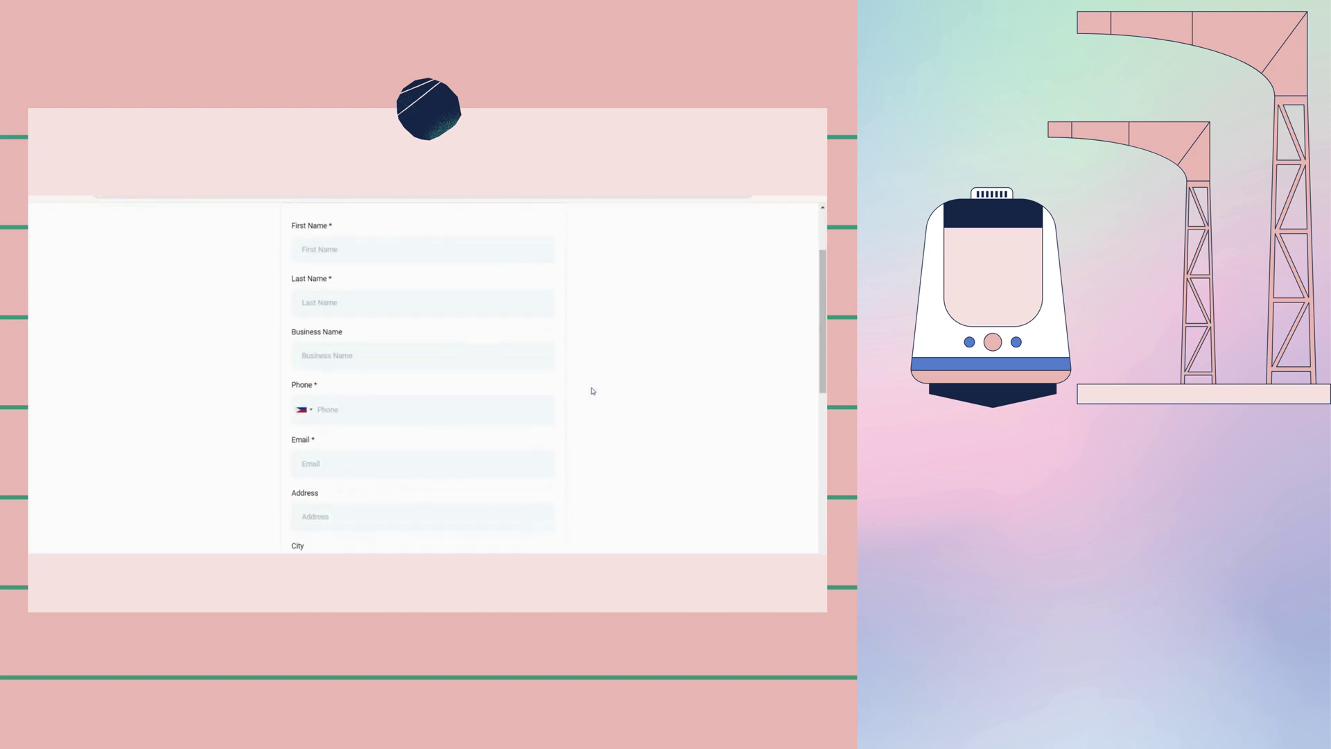
pyautogui.hotkey('ctrl', 'a')
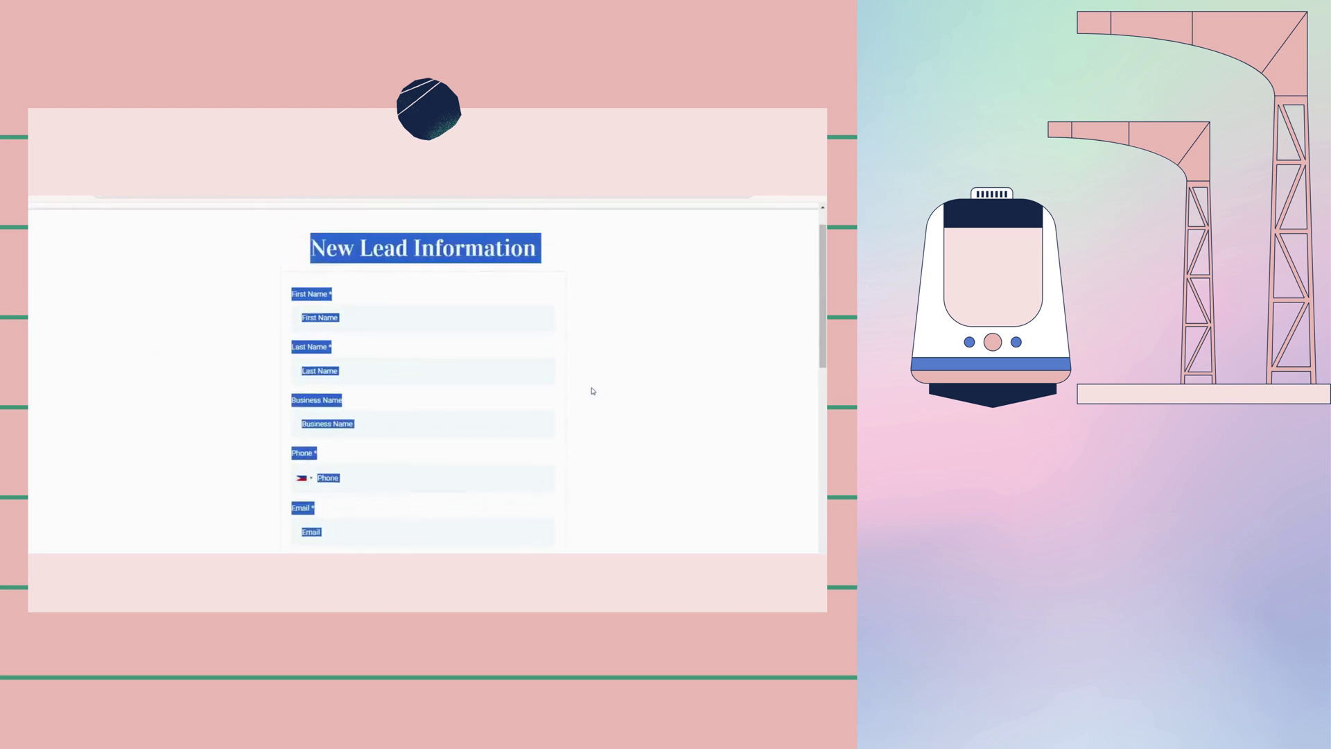
pyautogui.scroll(-10, 593, 391)
pyautogui.click(593, 391)
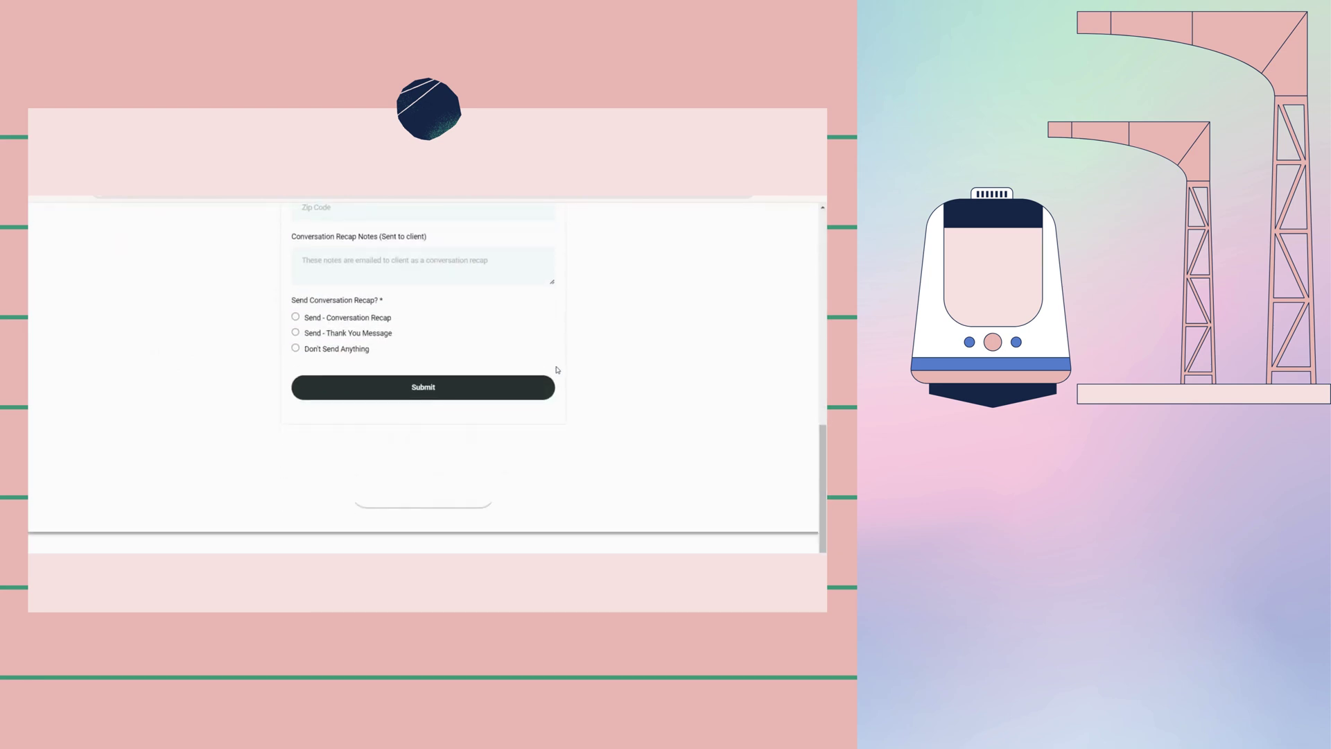
# - Leave the B-010. Incoming Lead Intake funnel and open the B-011. Lead Form Automations folder
pyautogui.hotkey('ctrl', 'a')
pyautogui.click(531, 397)
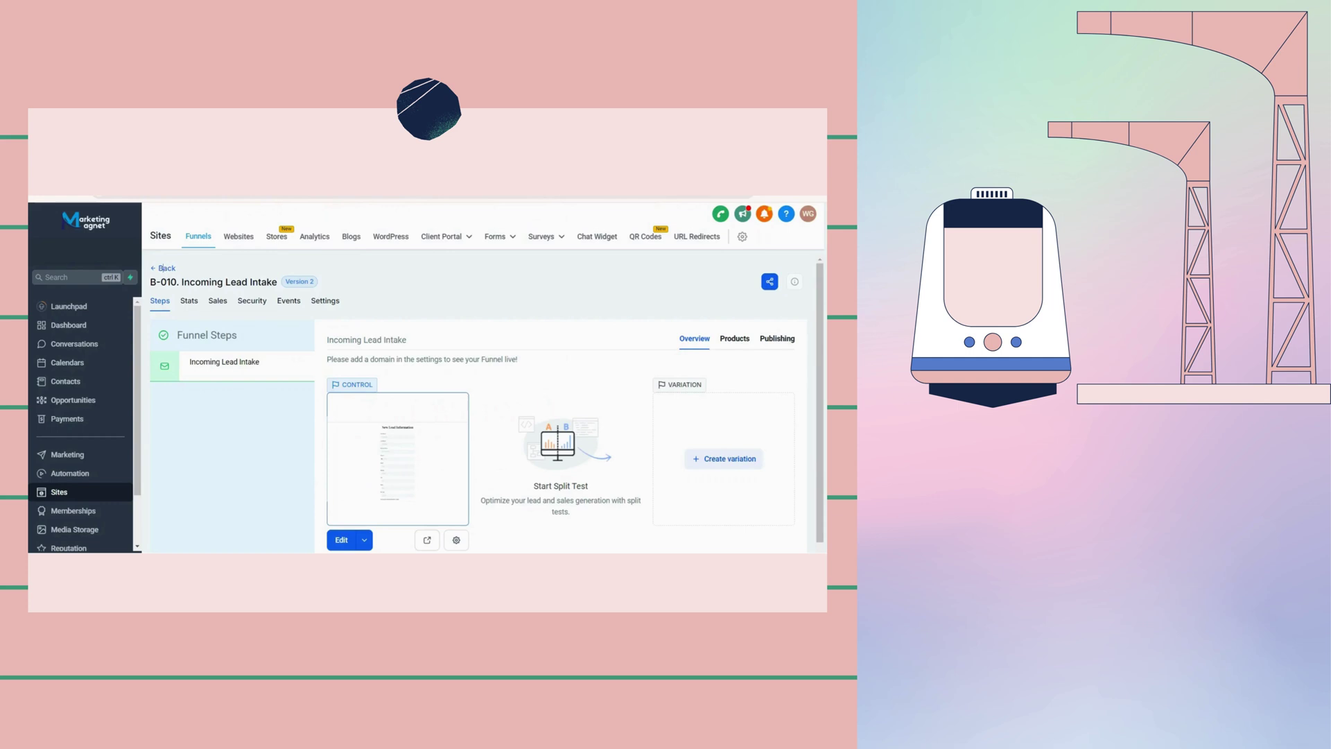
pyautogui.click(165, 267)
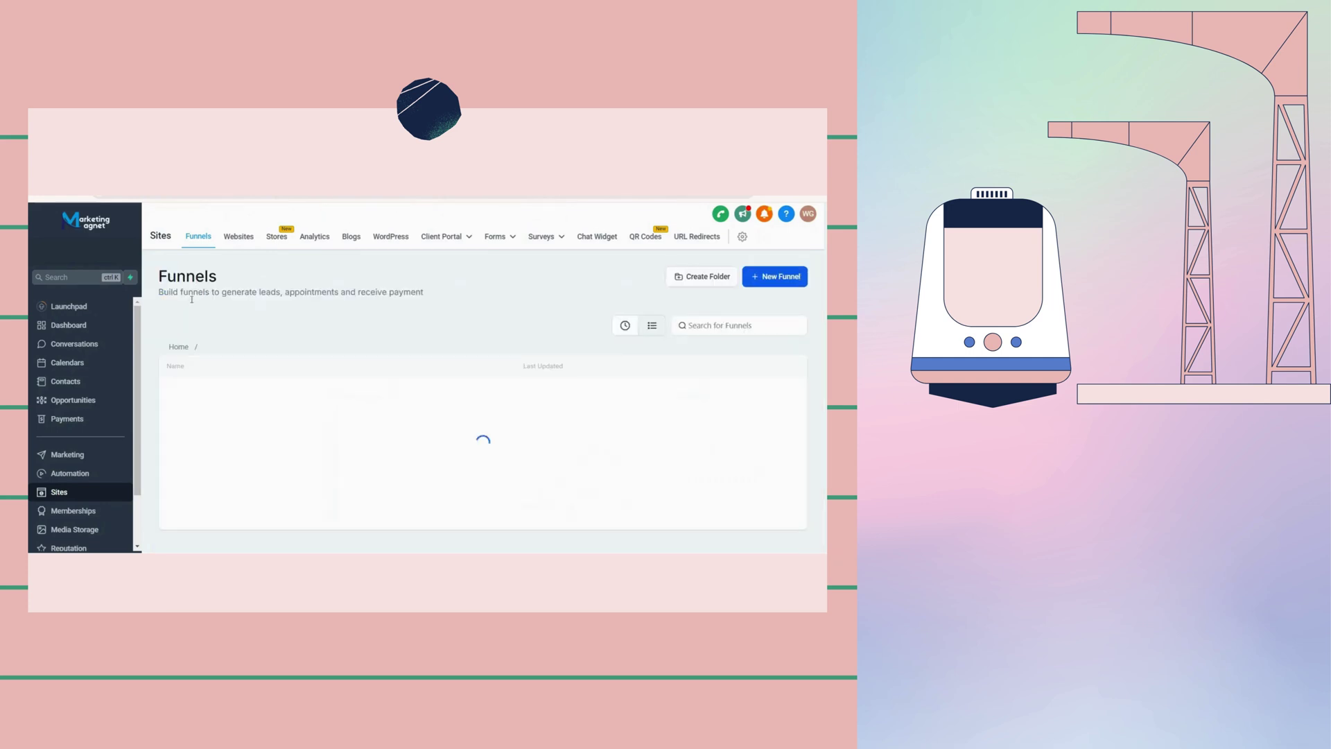
pyautogui.click(178, 347)
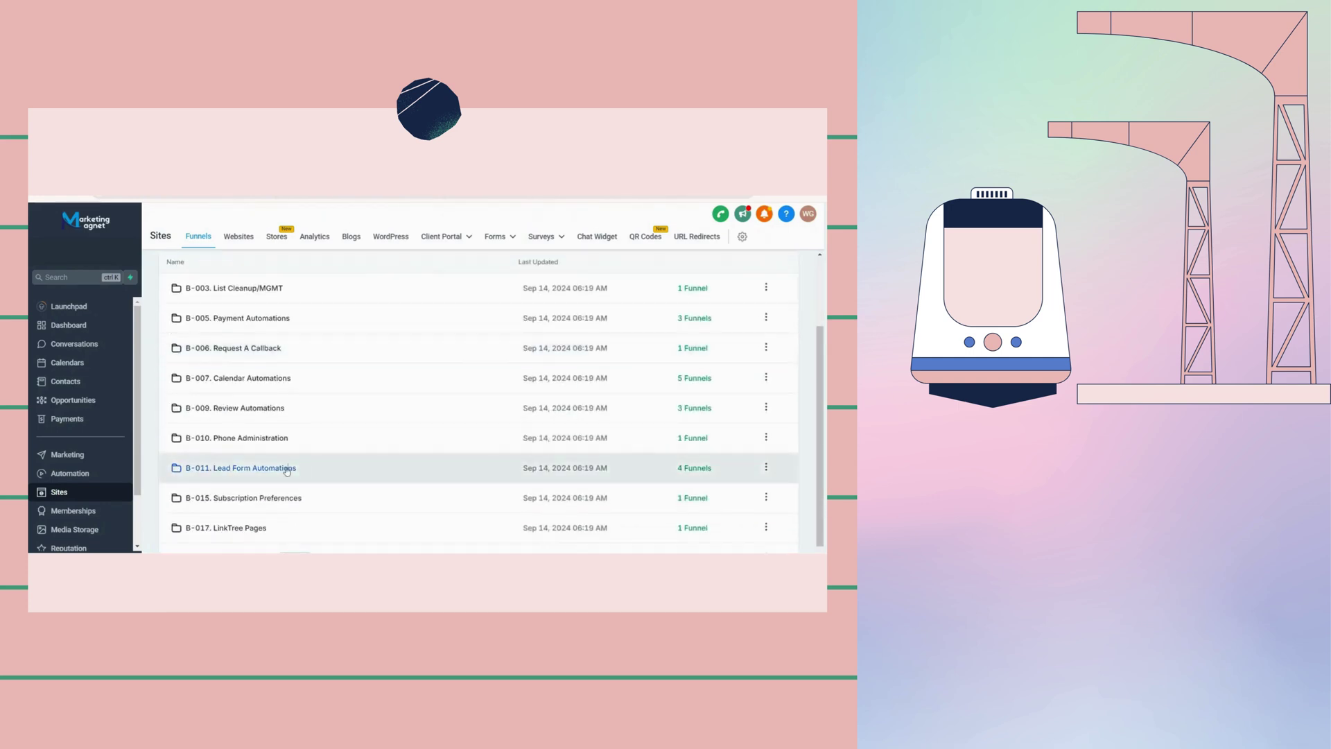
pyautogui.click(287, 468)
# - Open the B-011. Lead Optin Forms 1 - Fullscreen Form funnel and preview its opt-in and Thank You 1 pages
pyautogui.click(258, 395)
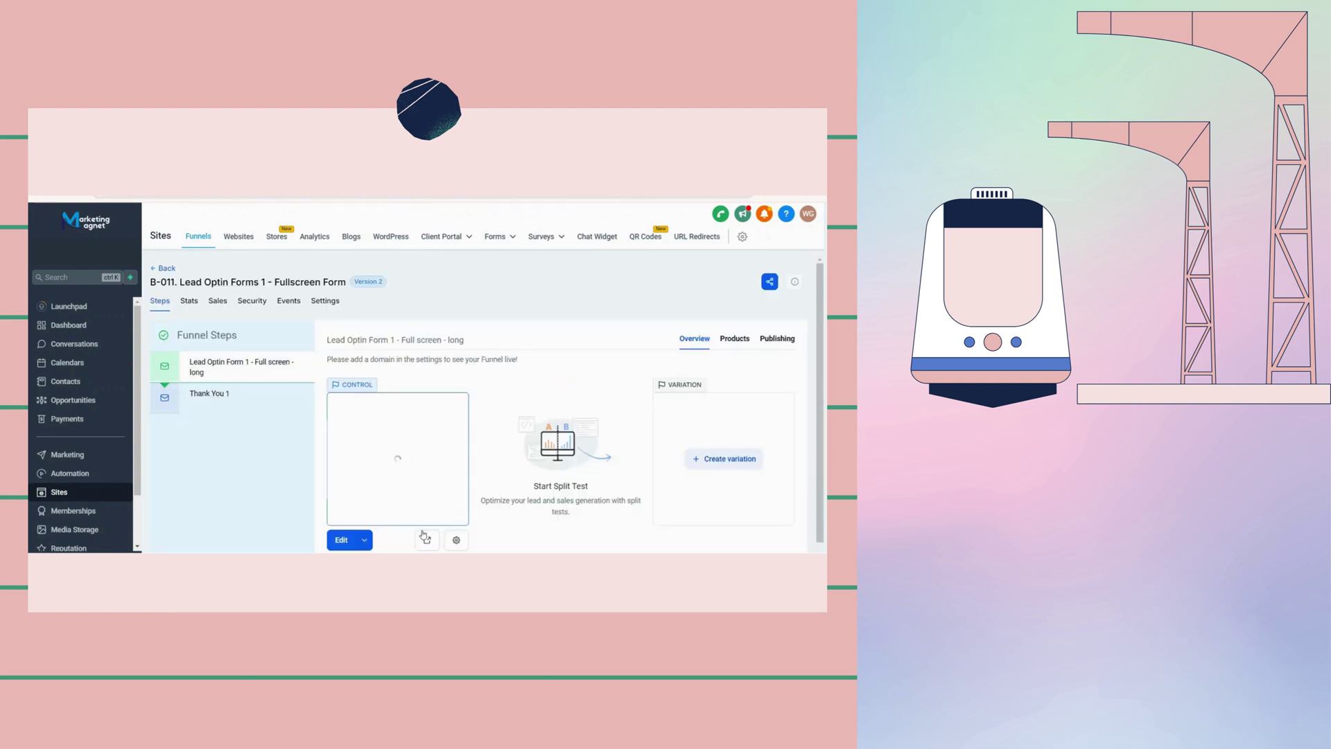
pyautogui.click(264, 390)
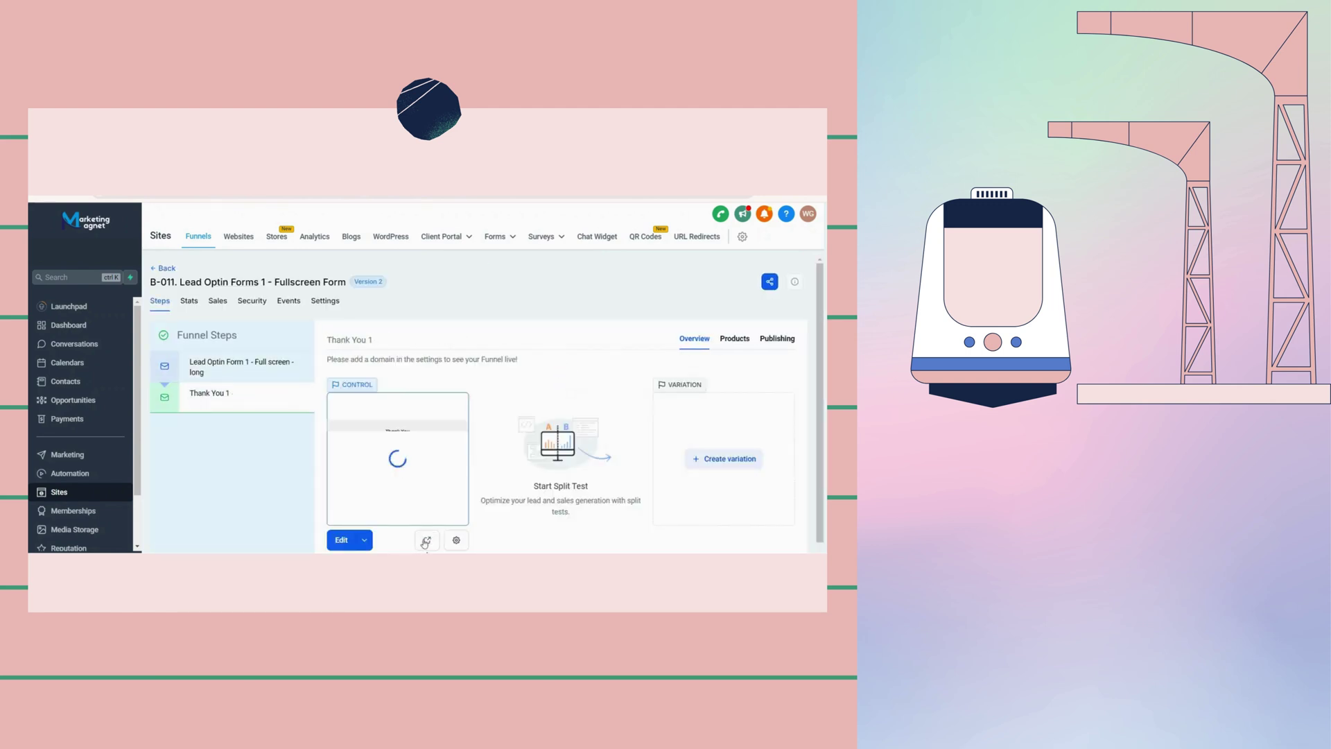
pyautogui.click(427, 542)
pyautogui.scroll(-10, 500, 425)
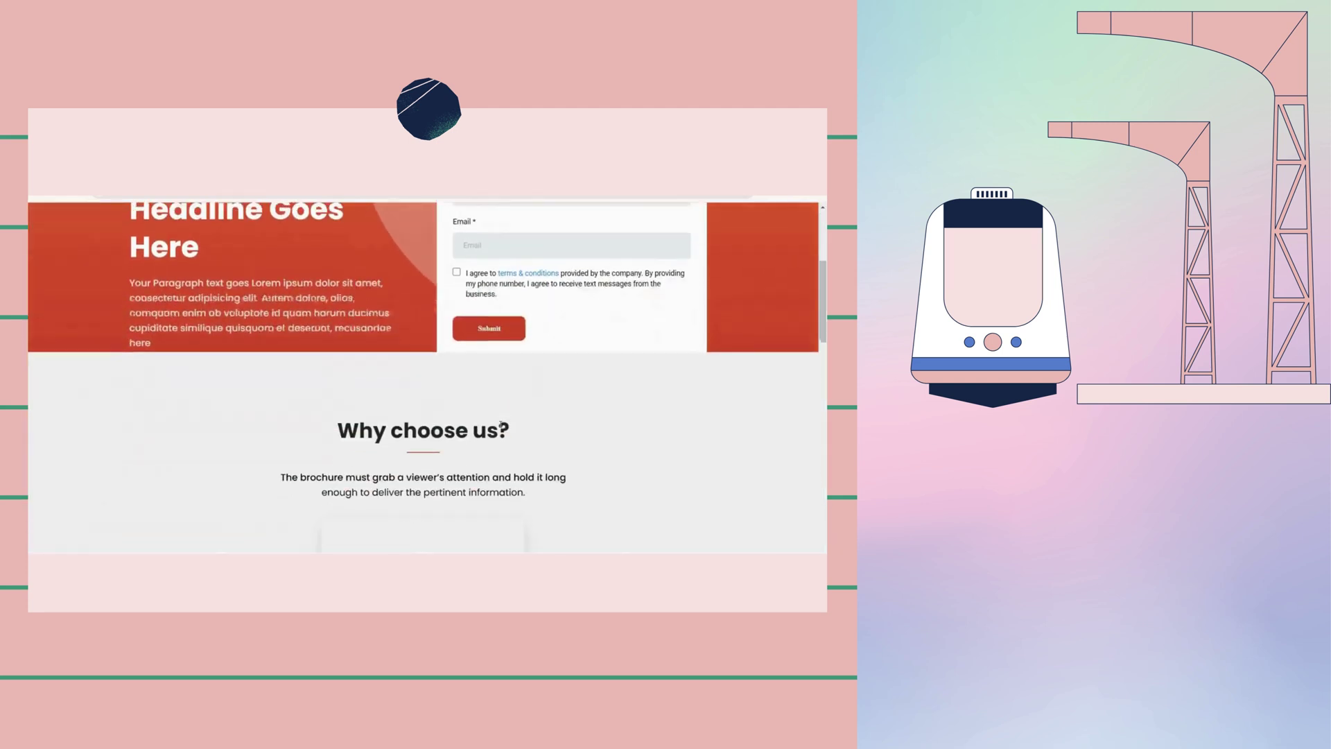
pyautogui.scroll(-10, 485, 411)
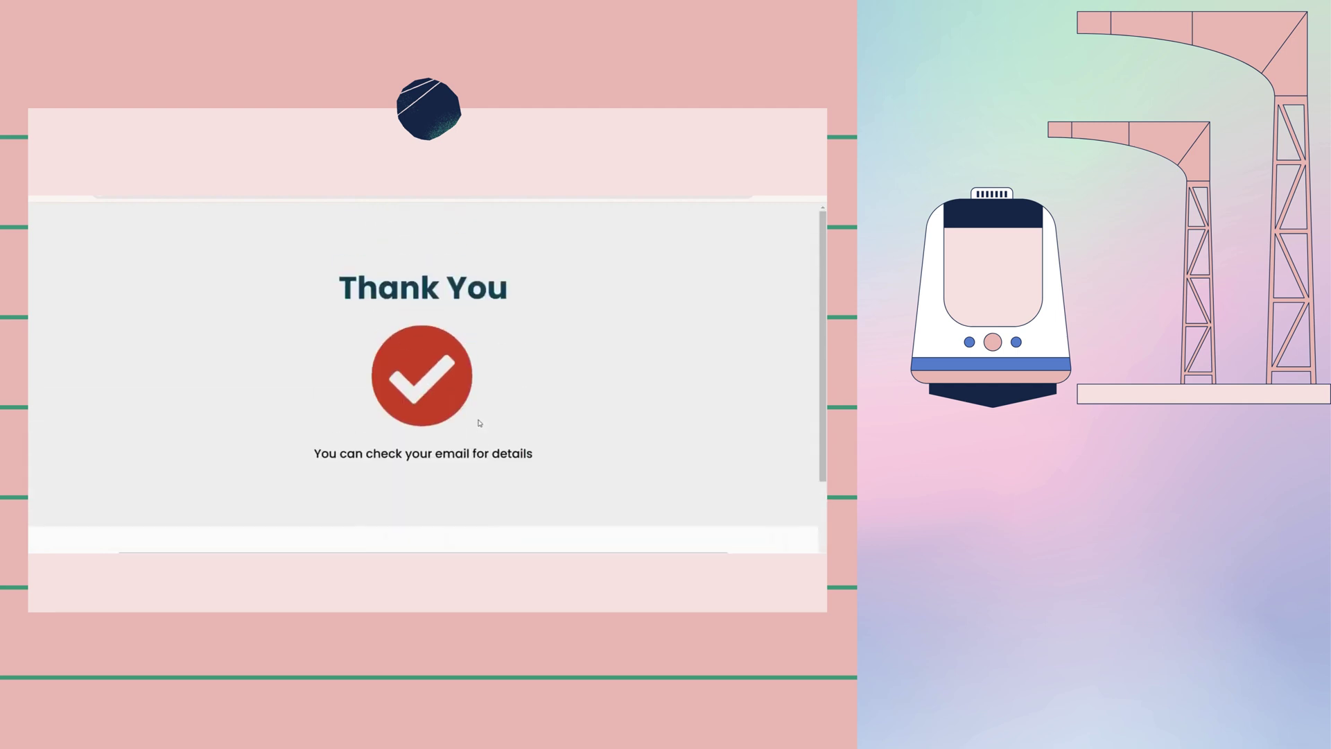
pyautogui.scroll(-5, 479, 422)
pyautogui.click(126, 201)
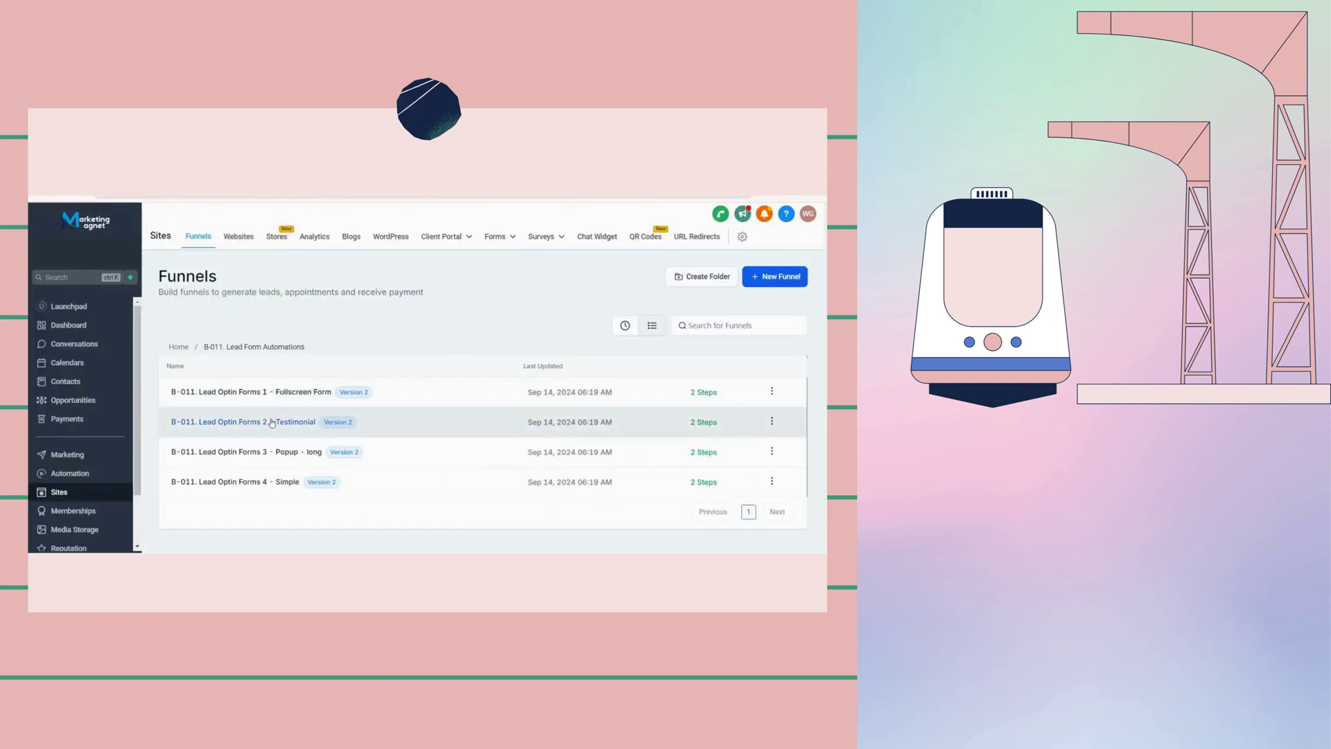
# - Open the B-011. Lead Optin Forms 2 - Testimonial funnel and preview its opt-in and Thank You 2 pages
pyautogui.click(270, 418)
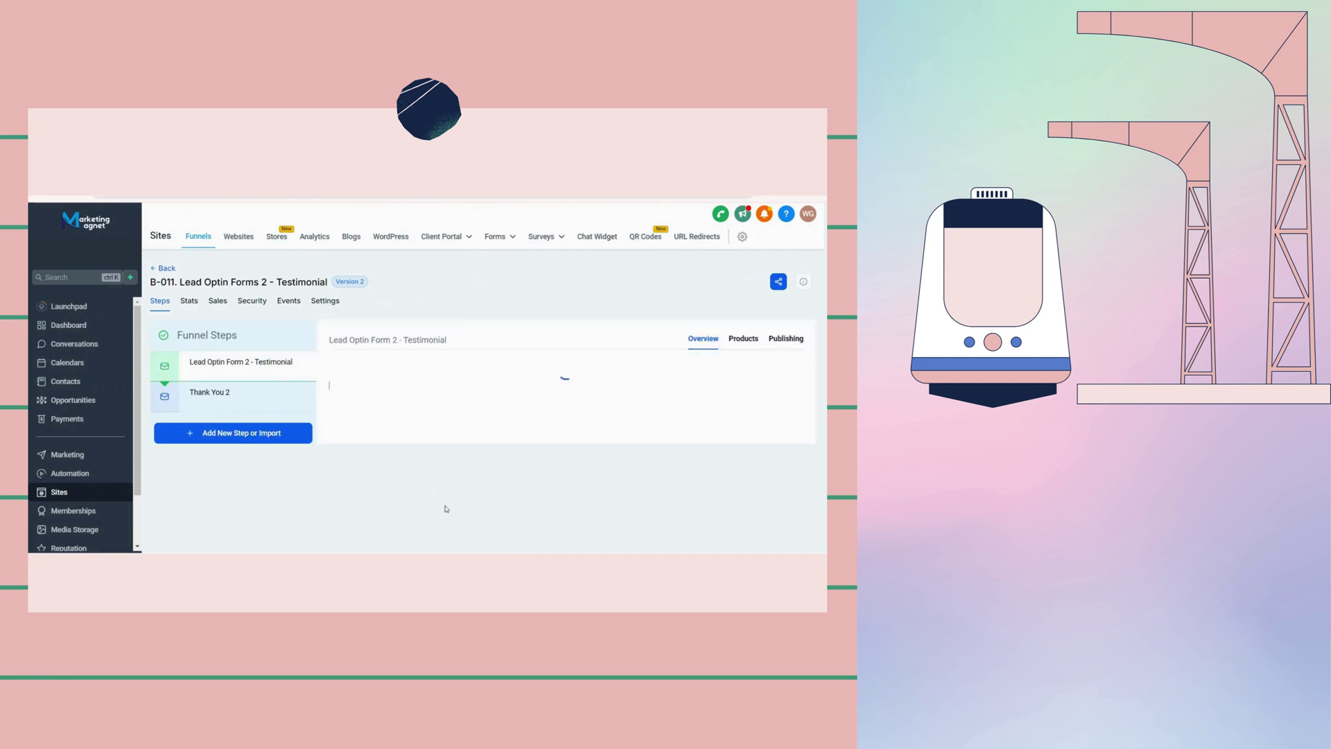
pyautogui.click(284, 397)
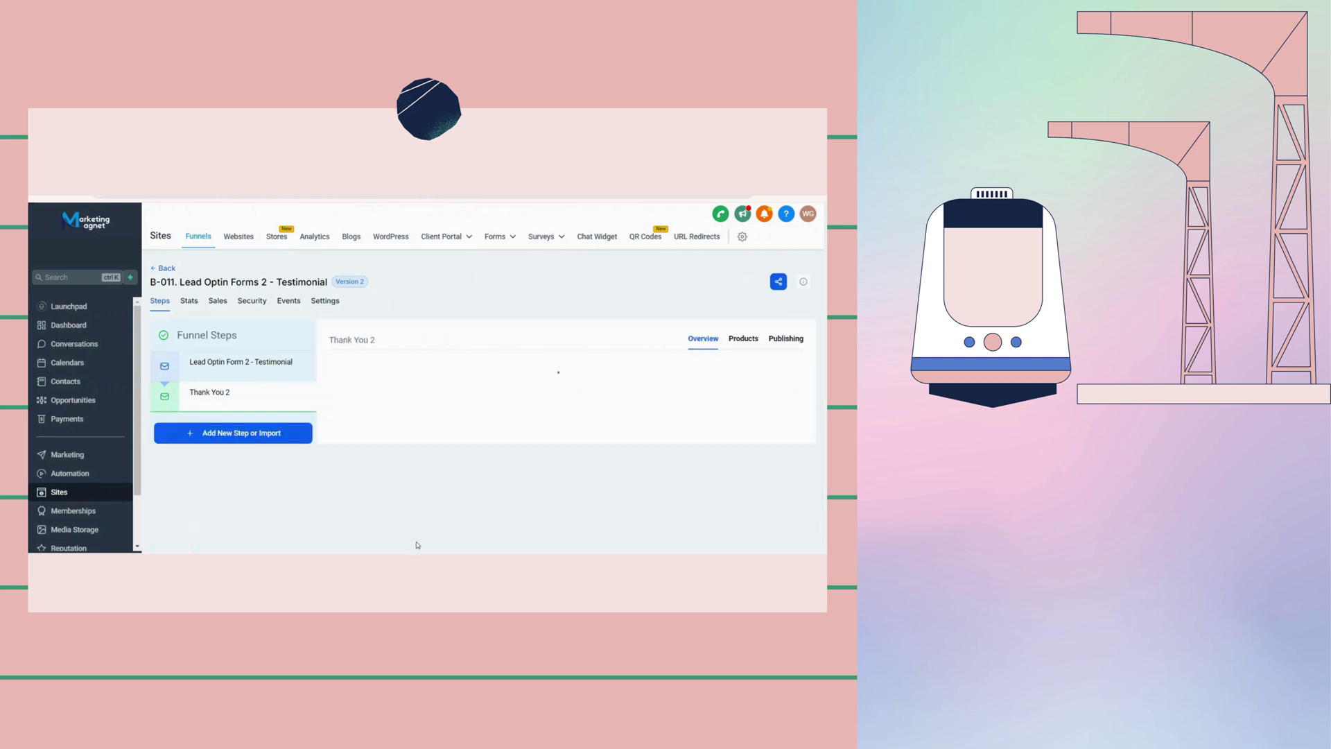
pyautogui.click(421, 539)
pyautogui.scroll(-3, 510, 394)
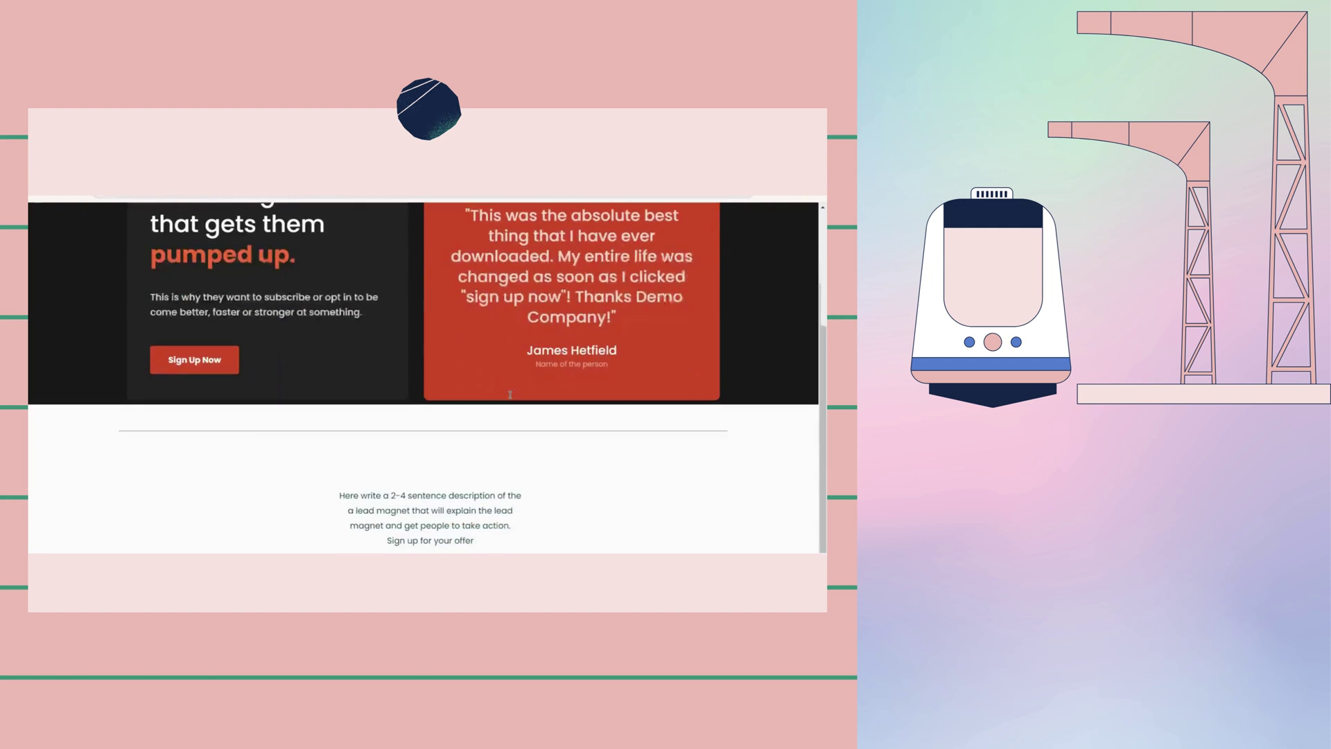
pyautogui.scroll(-2, 495, 360)
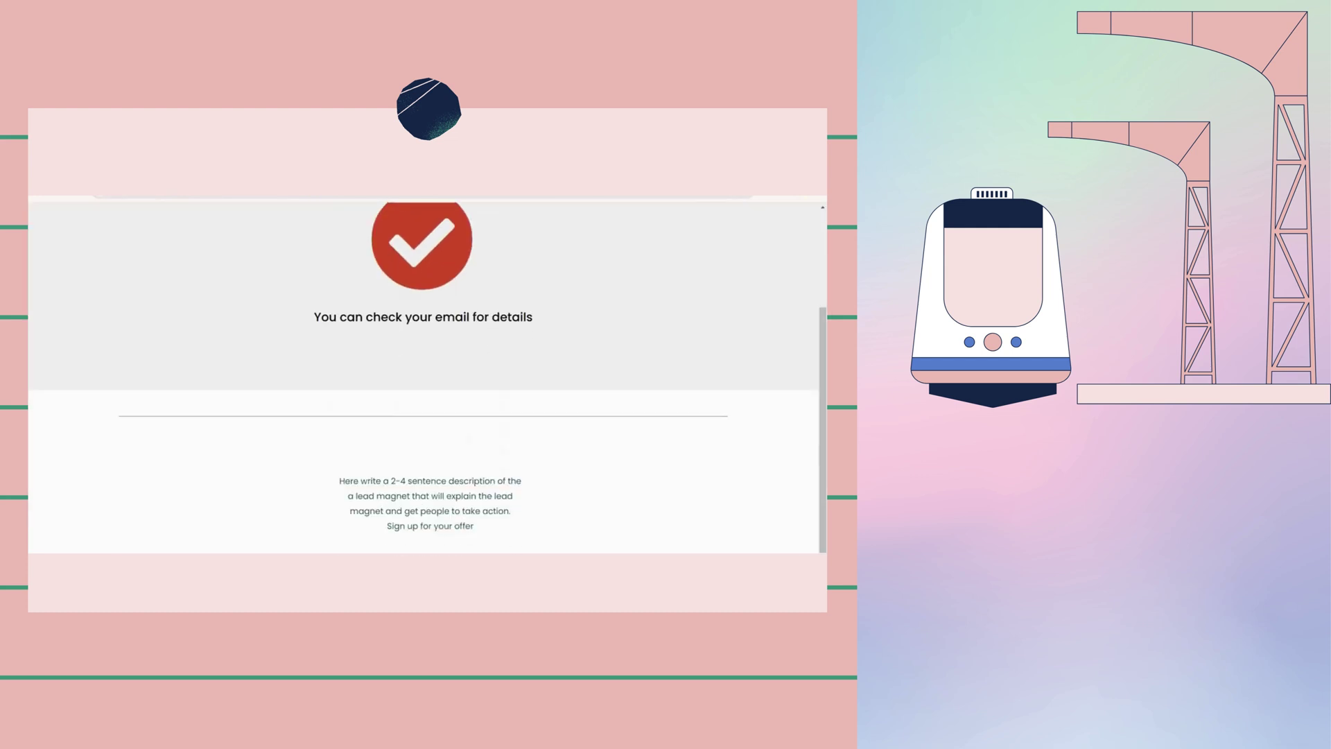
pyautogui.scroll(2, 297, 373)
pyautogui.hotkey('ctrl', 'w')
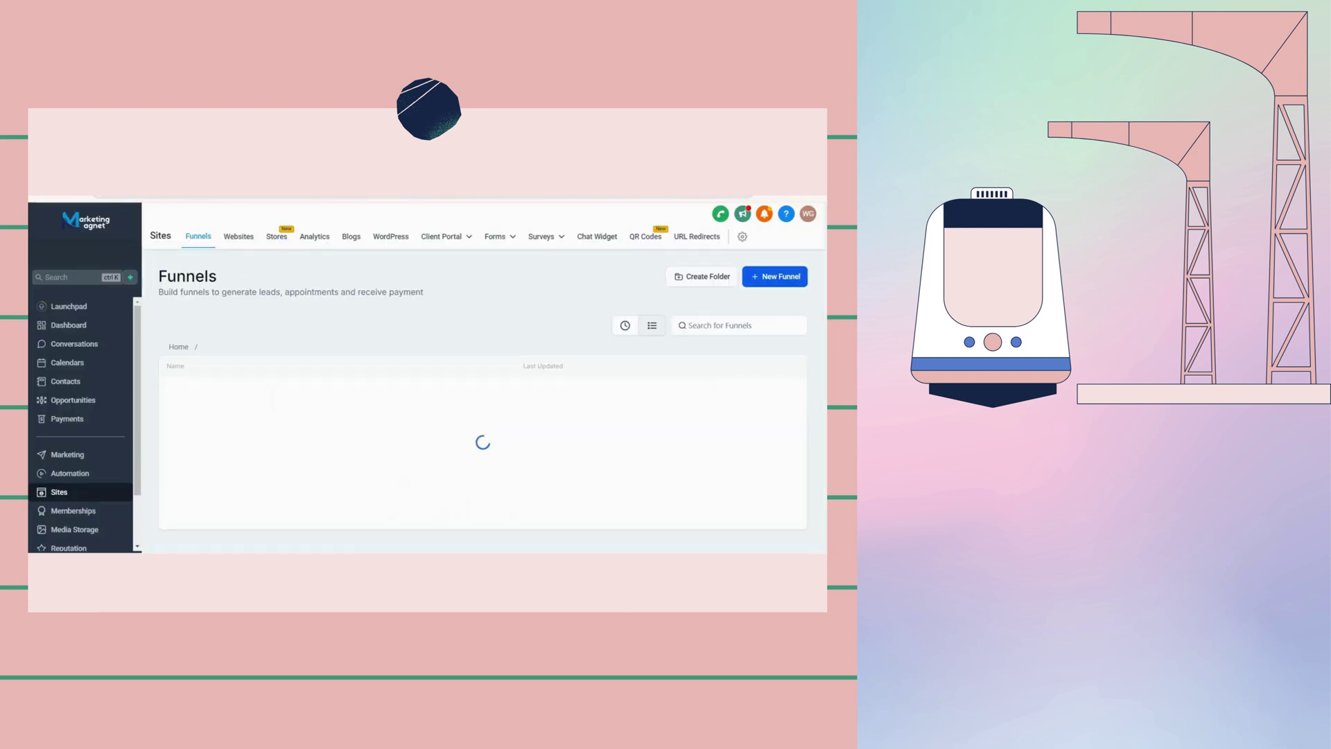
# - Open the B-011. Lead Optin Forms 3 - Popup - long funnel and preview its opt-in and Thank You 3 pages
pyautogui.click(260, 447)
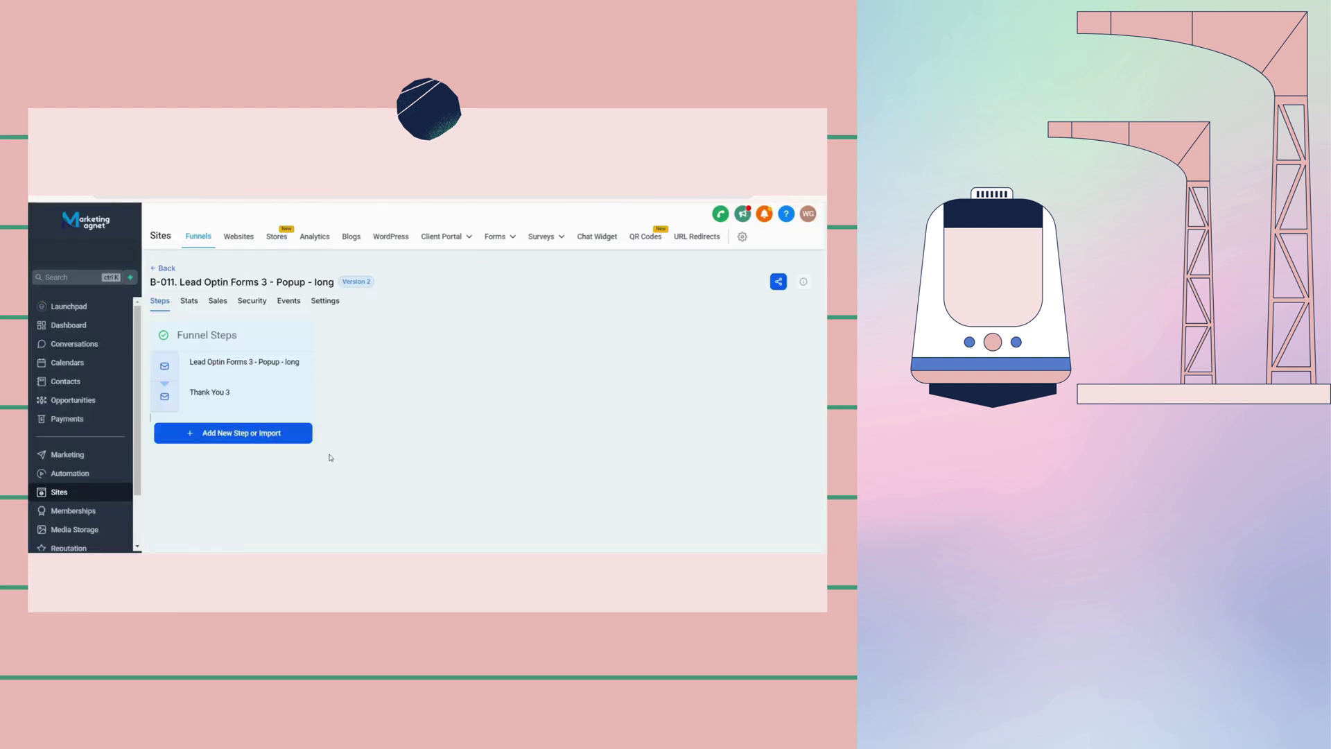
pyautogui.scroll(-1, 459, 516)
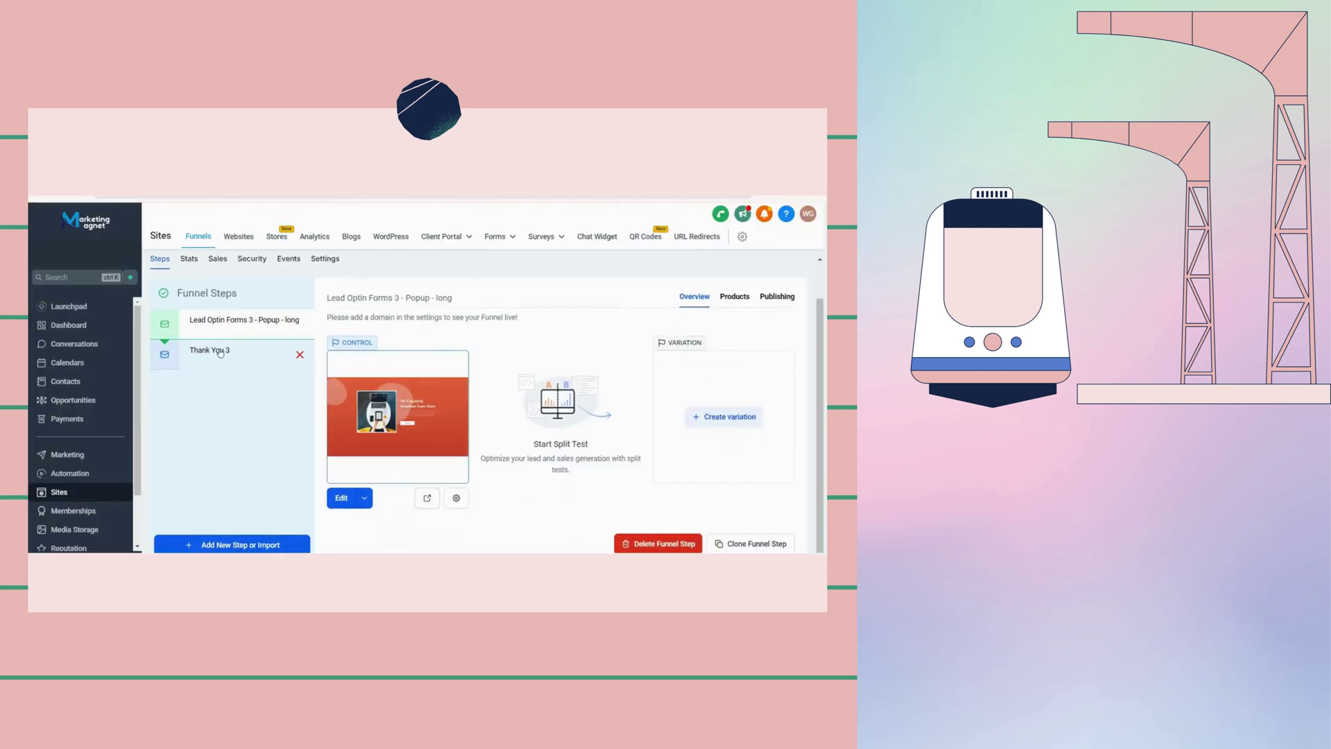
pyautogui.click(219, 352)
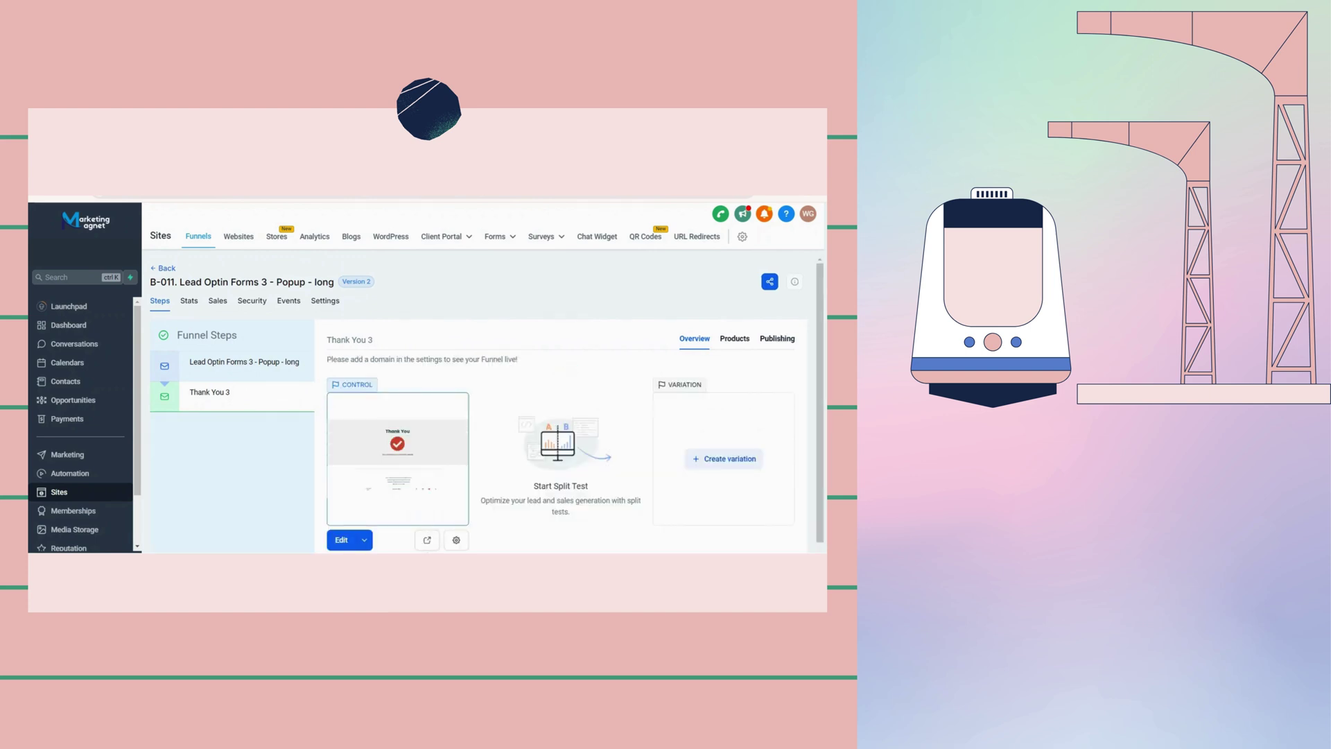
pyautogui.click(430, 410)
pyautogui.scroll(-2, 430, 410)
pyautogui.scroll(-10, 430, 411)
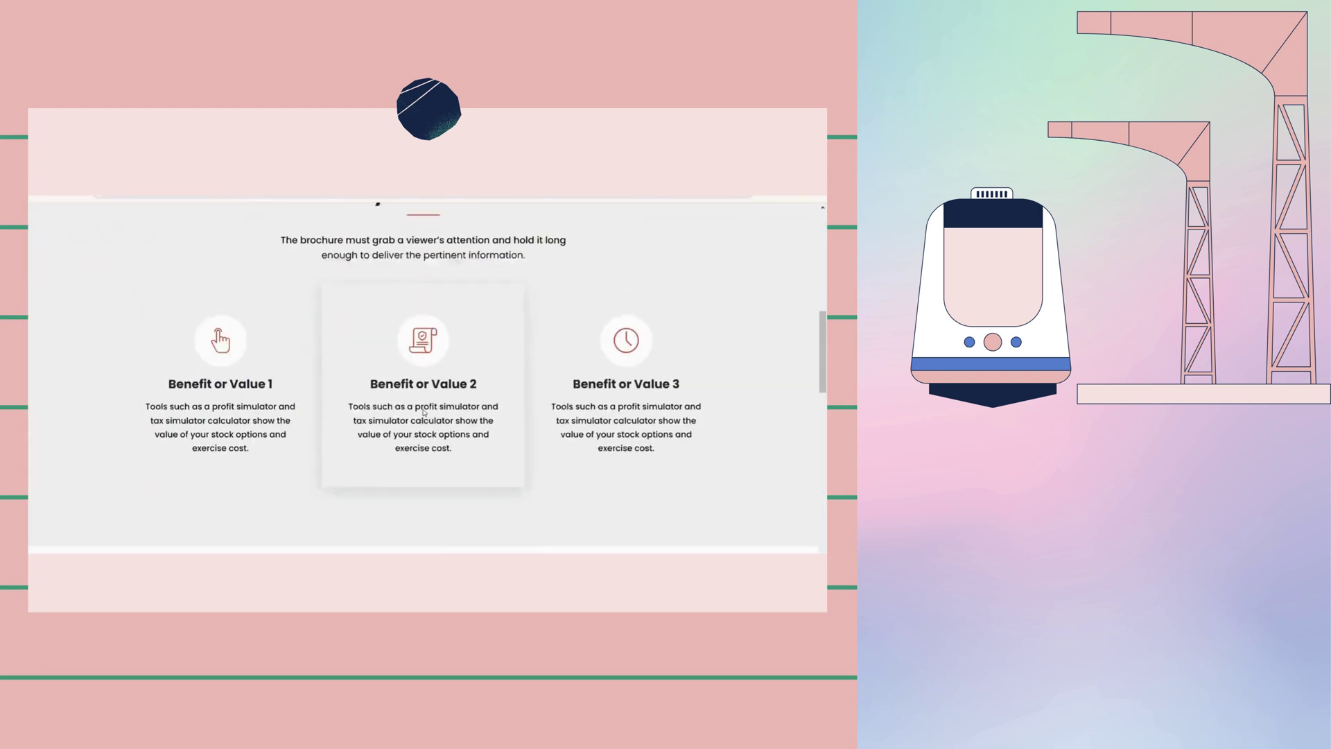
pyautogui.scroll(-5, 420, 410)
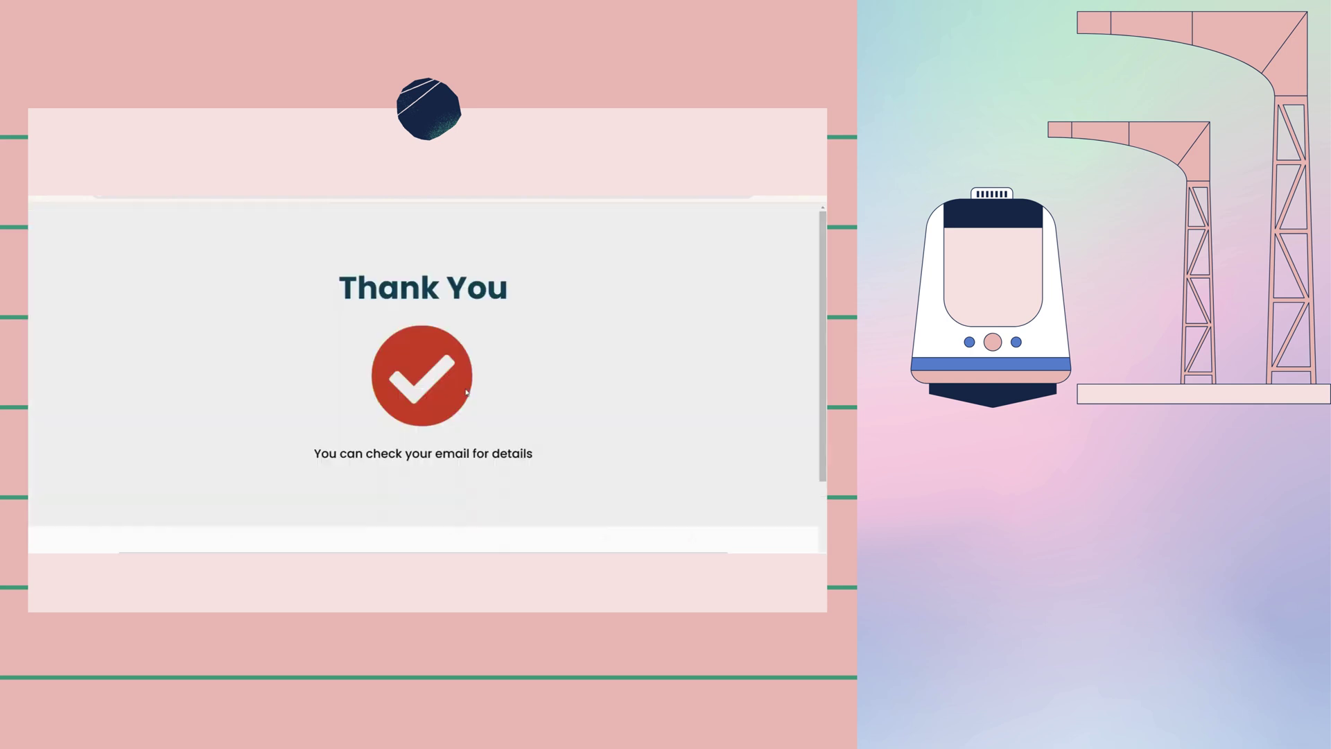
pyautogui.scroll(-3, 481, 409)
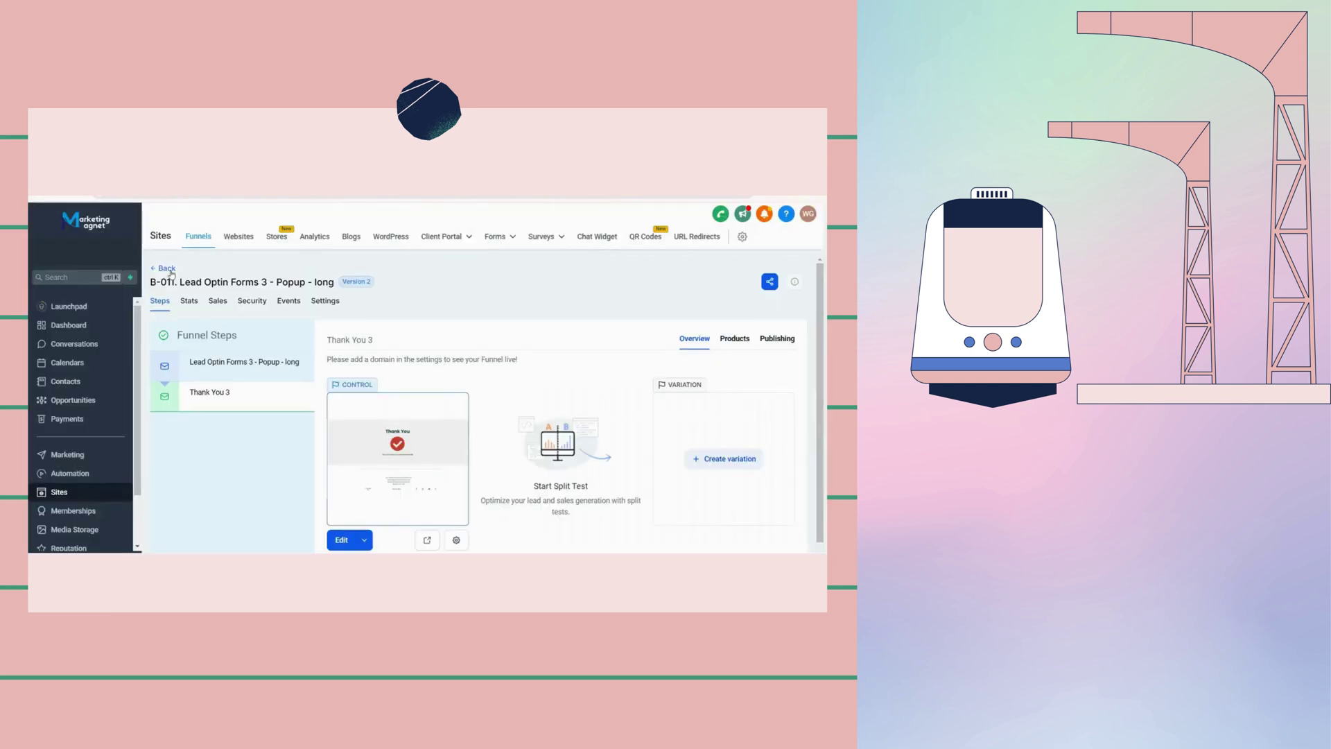
pyautogui.click(164, 268)
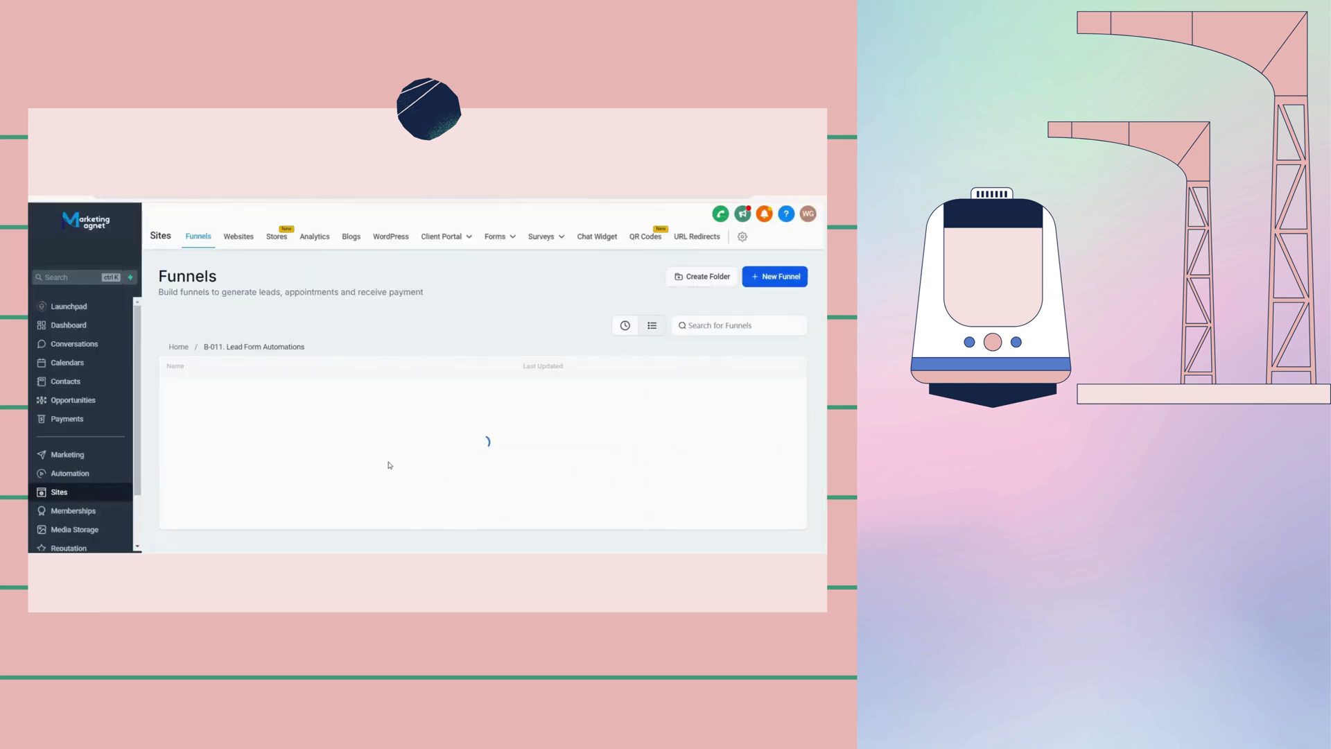
# - Open the B-011. Lead Optin Forms 4 - Simple funnel and preview its sign-up and Thank You 4 pages
pyautogui.click(277, 486)
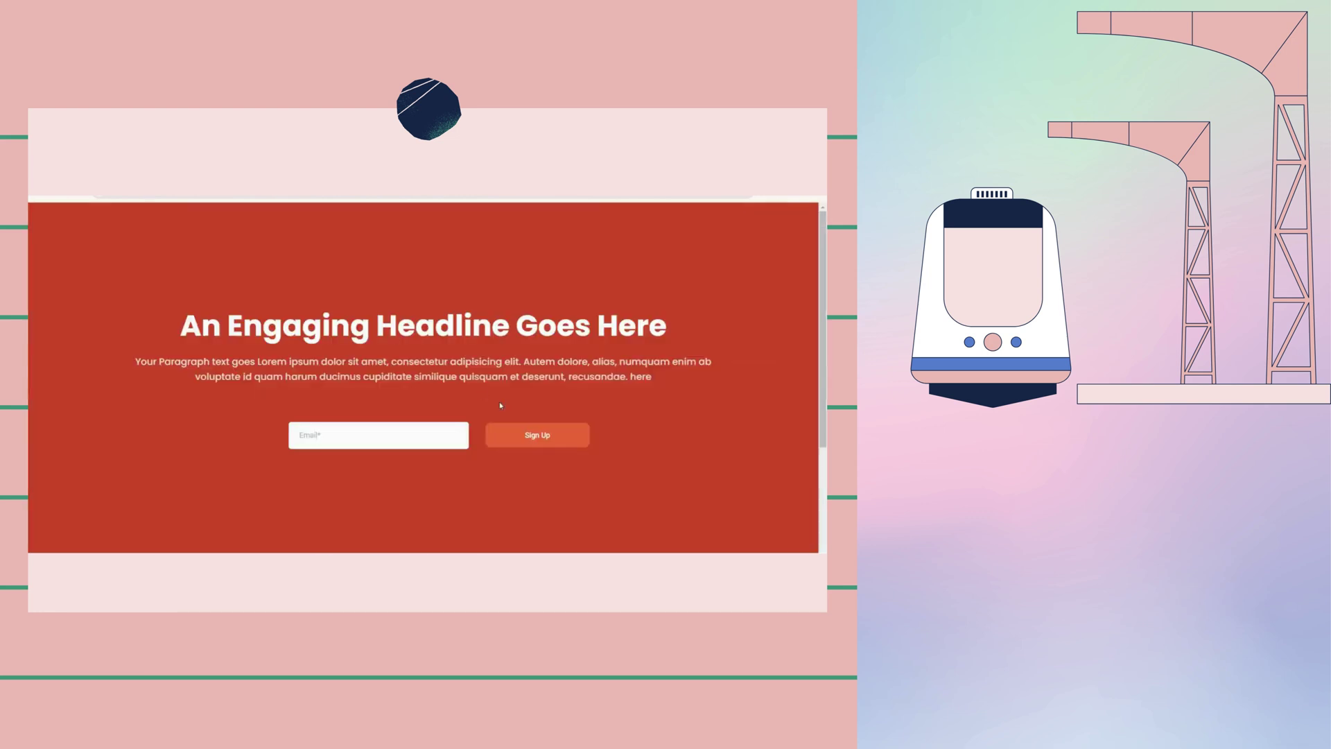
pyautogui.scroll(-3, 499, 402)
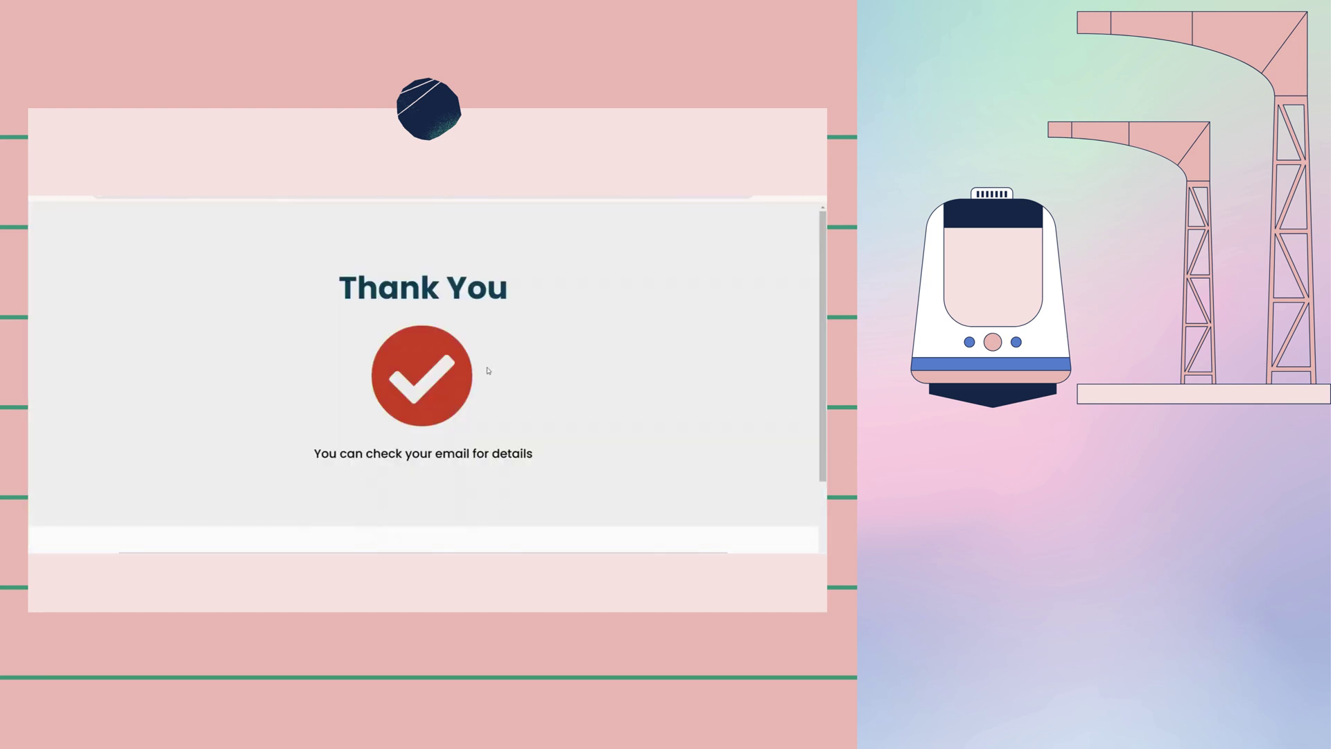
pyautogui.scroll(-3, 478, 375)
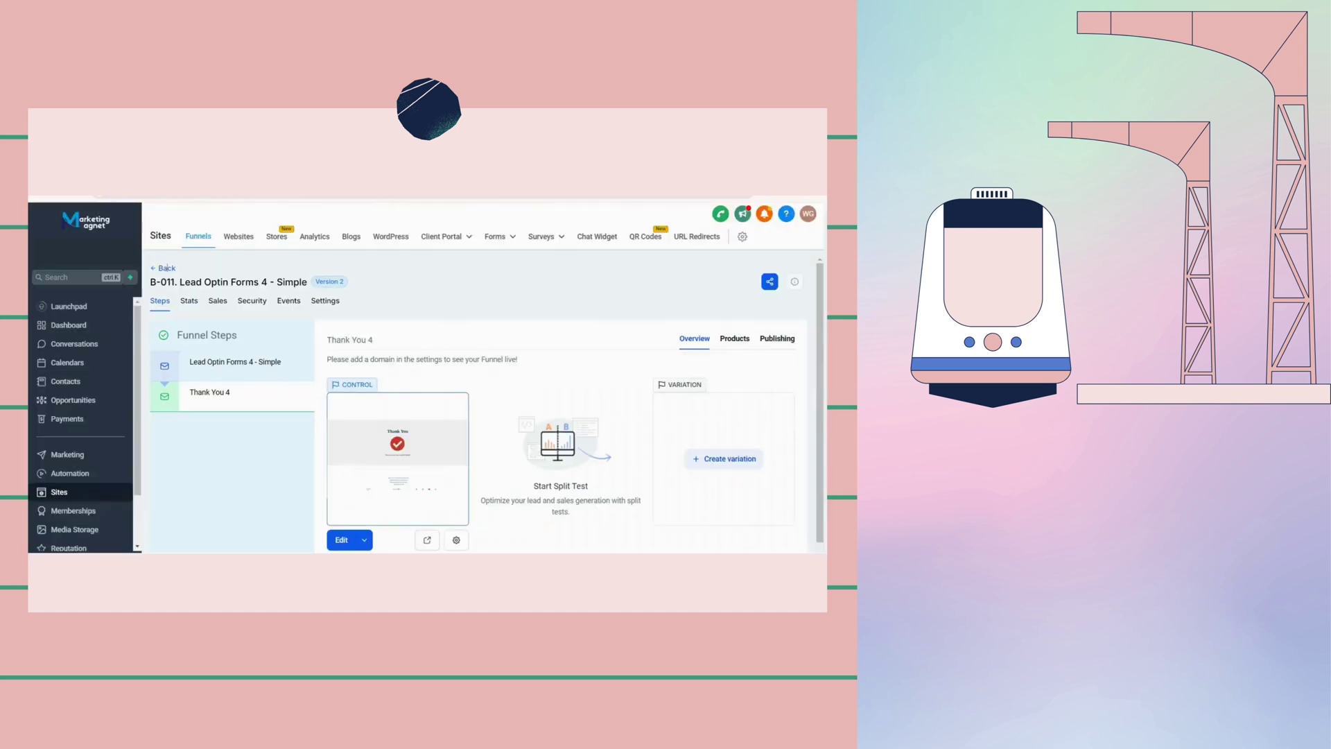
pyautogui.click(167, 267)
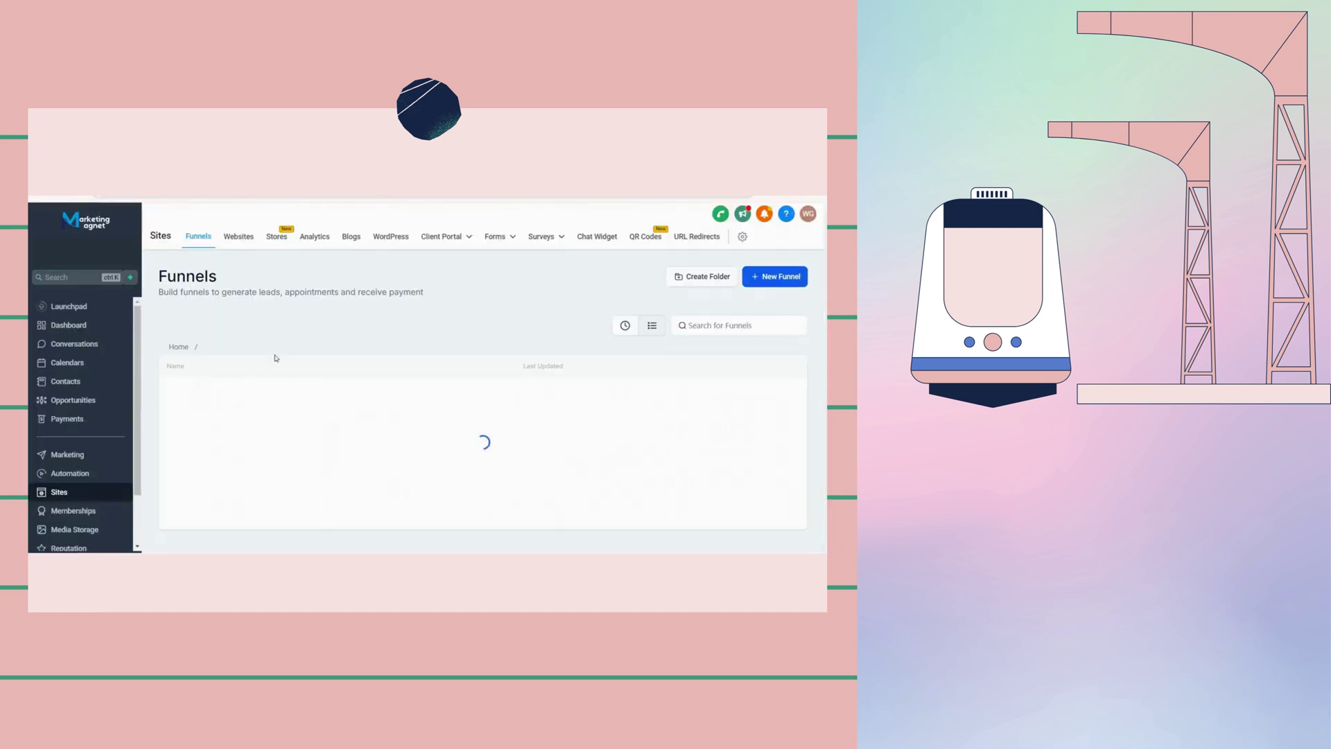
# - Open the B-015. Email Subscription Management Pages funnel in the Subscription Preferences folder and preview its unsubscribe page
pyautogui.click(177, 346)
pyautogui.scroll(-3, 339, 449)
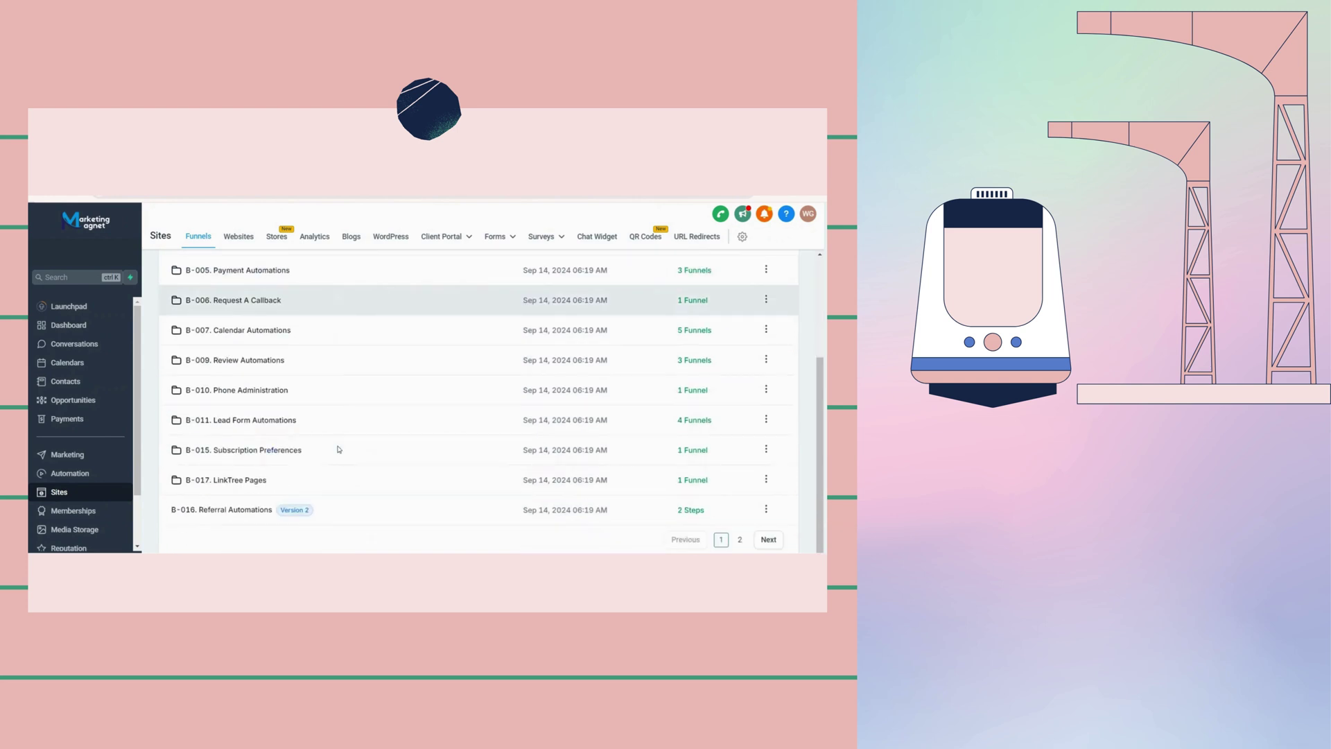
pyautogui.click(270, 451)
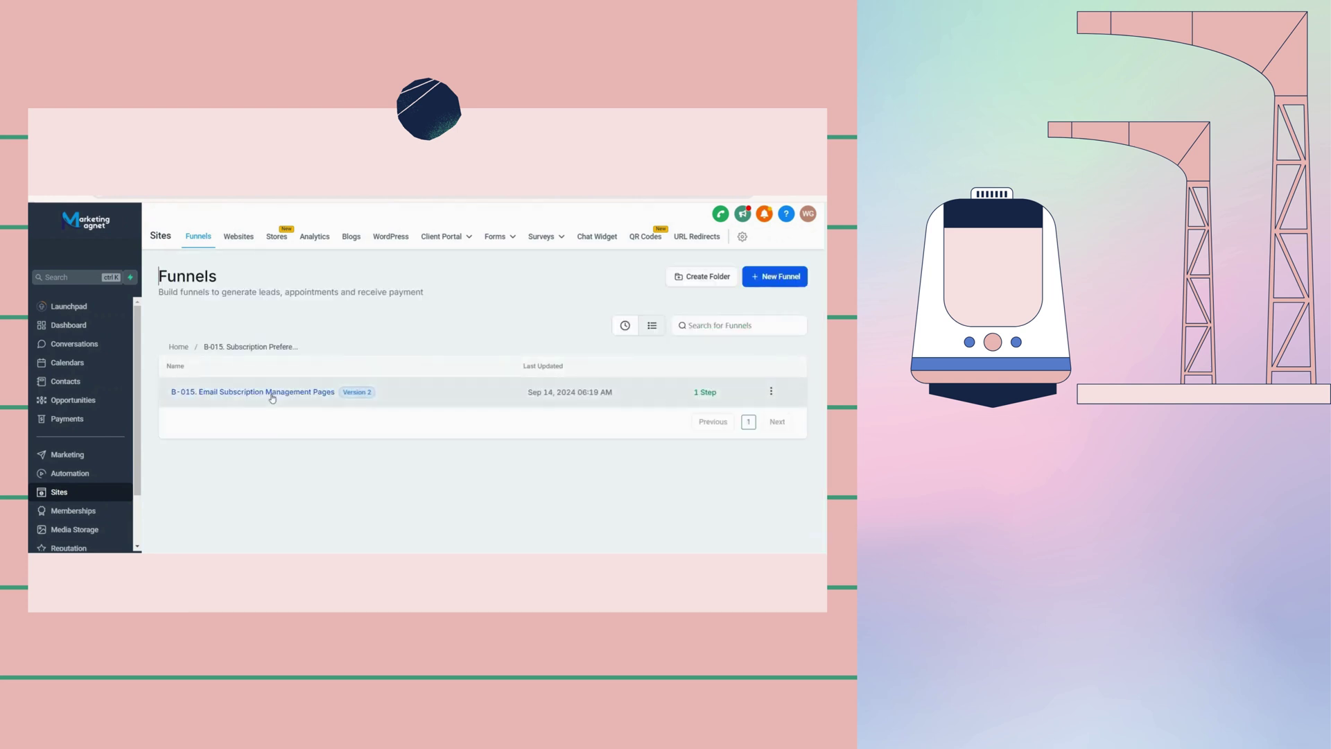
pyautogui.click(269, 392)
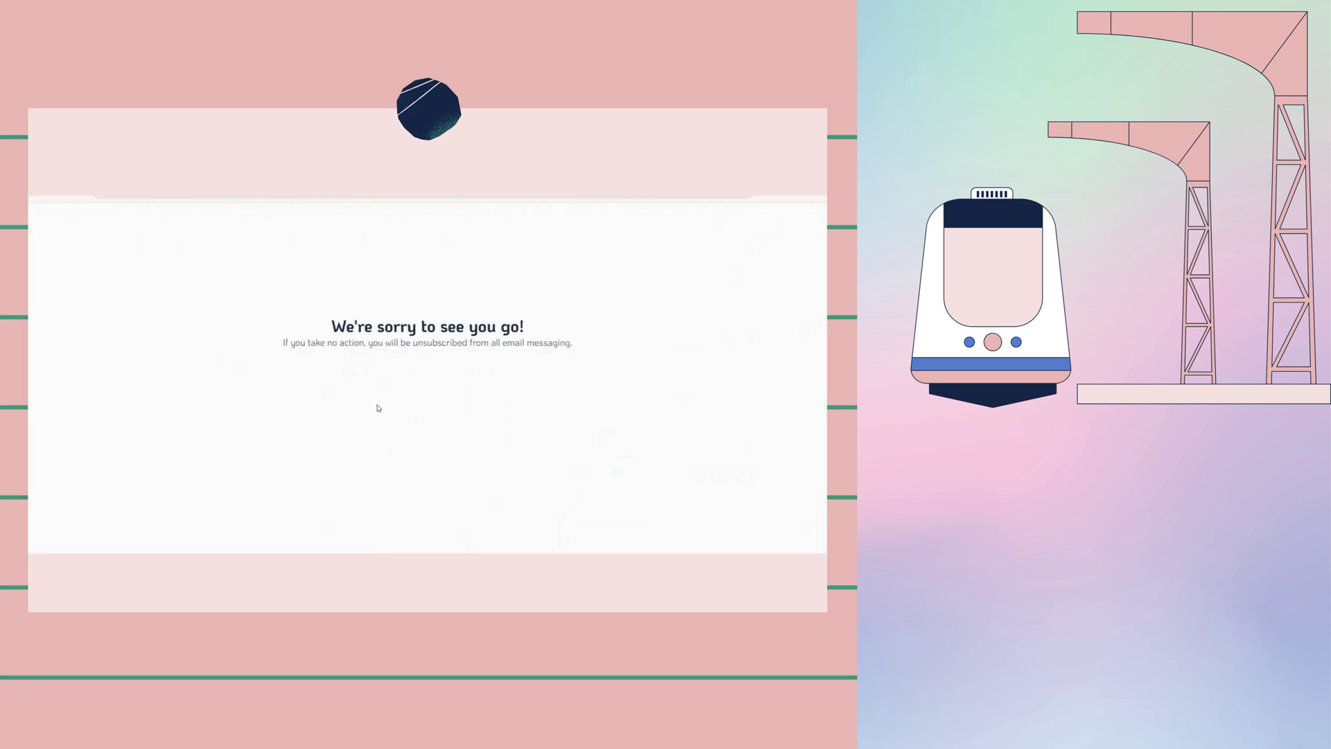
pyautogui.hotkey('ctrl', 'a')
pyautogui.click(506, 431)
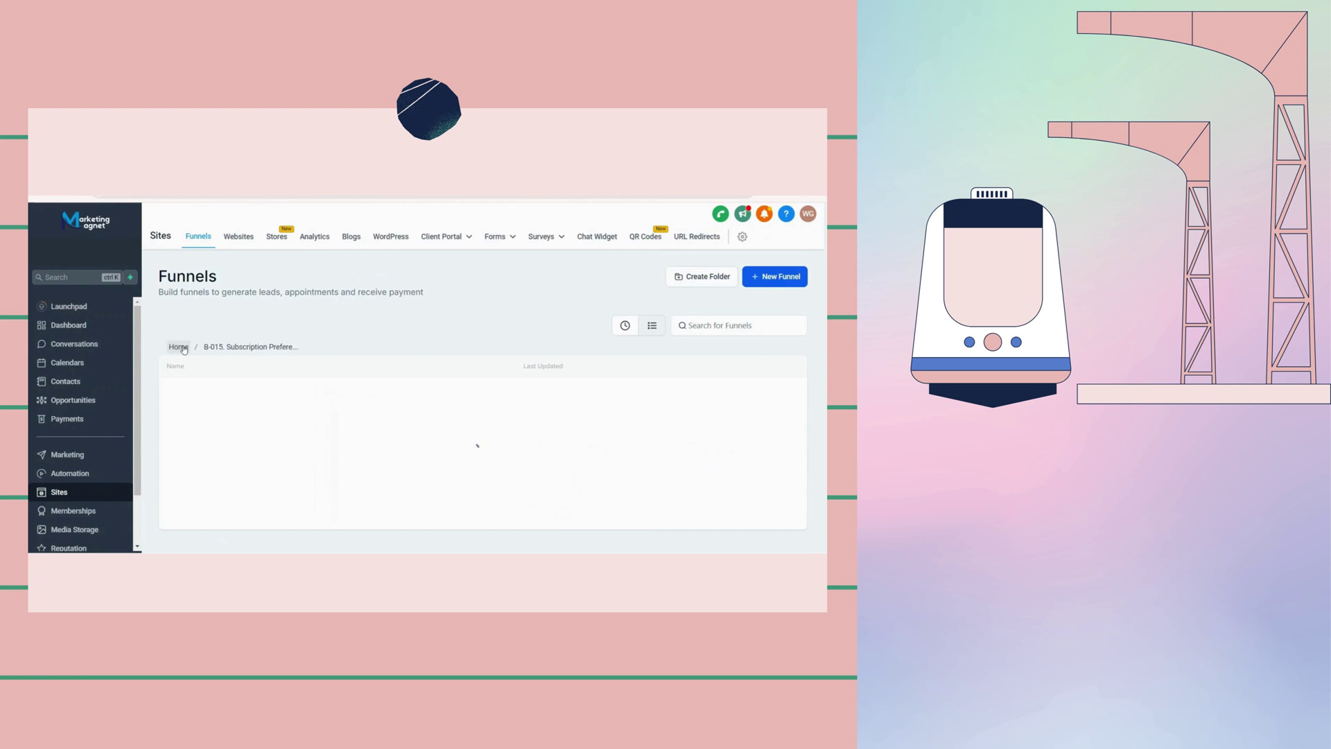
# - Open the B-017. Linktree Pages funnel and preview its Outline Buttons and Solid Buttons pages, including the popup contact form
pyautogui.click(178, 347)
pyautogui.scroll(-5, 254, 469)
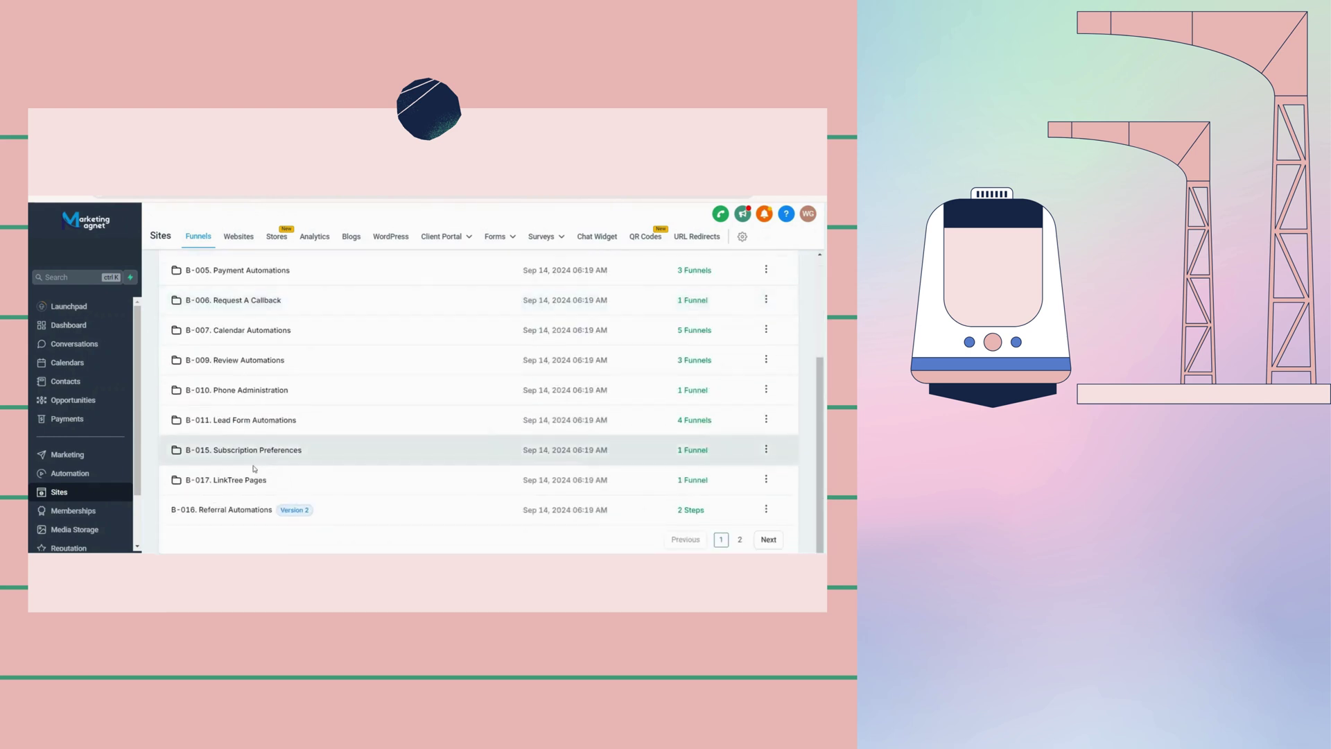
pyautogui.click(255, 469)
pyautogui.click(236, 389)
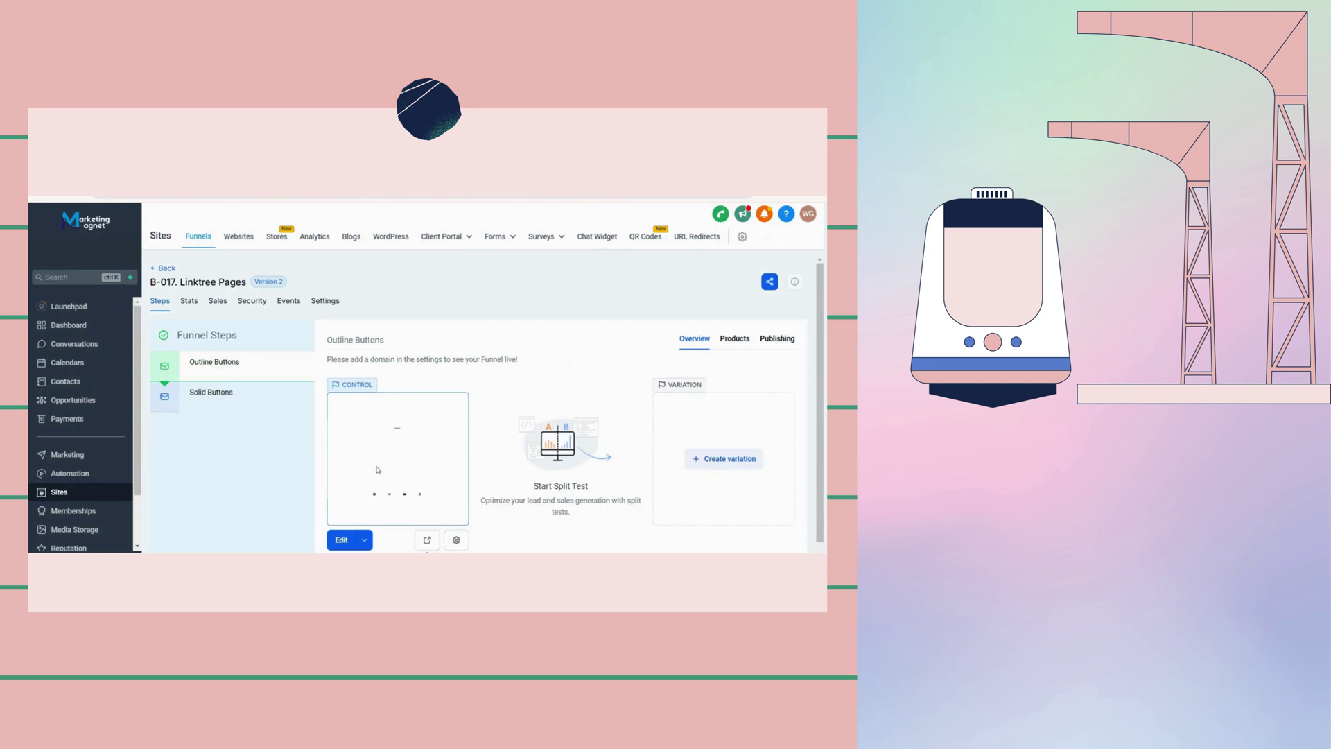
pyautogui.click(250, 400)
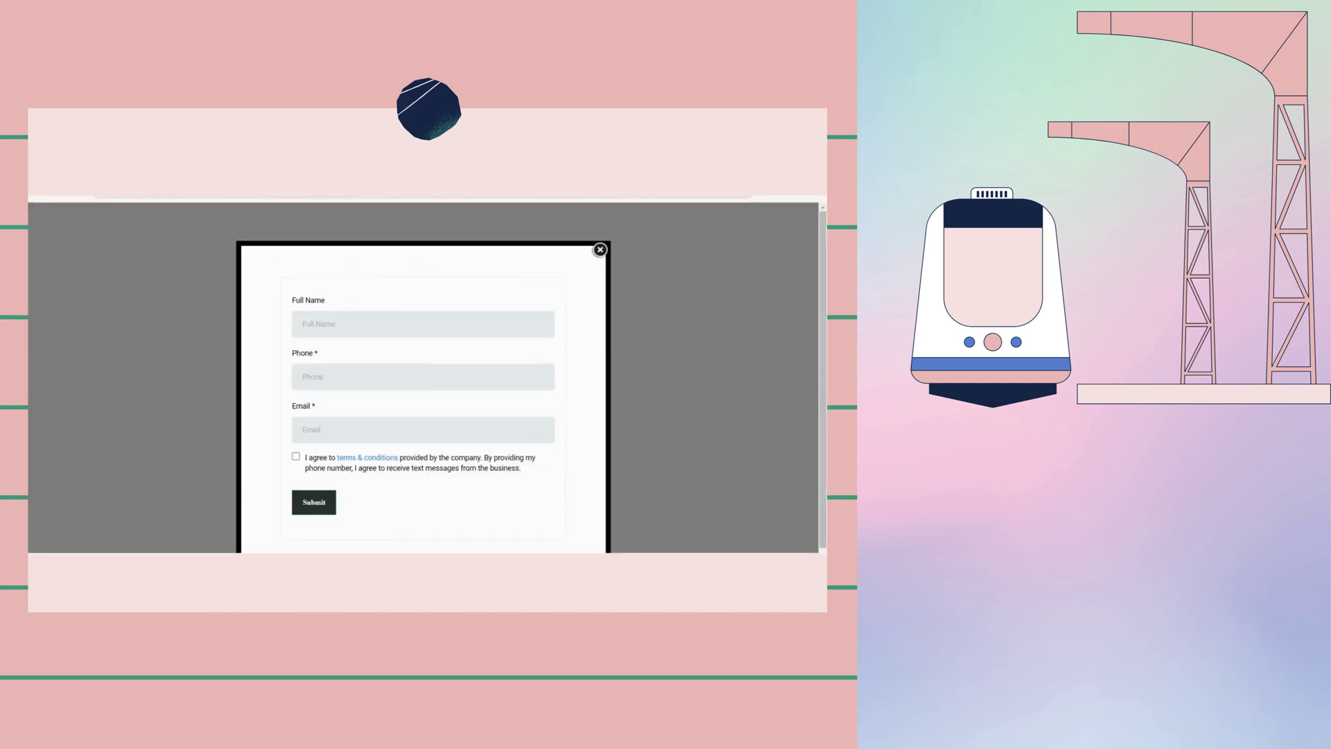
pyautogui.scroll(-1, 522, 384)
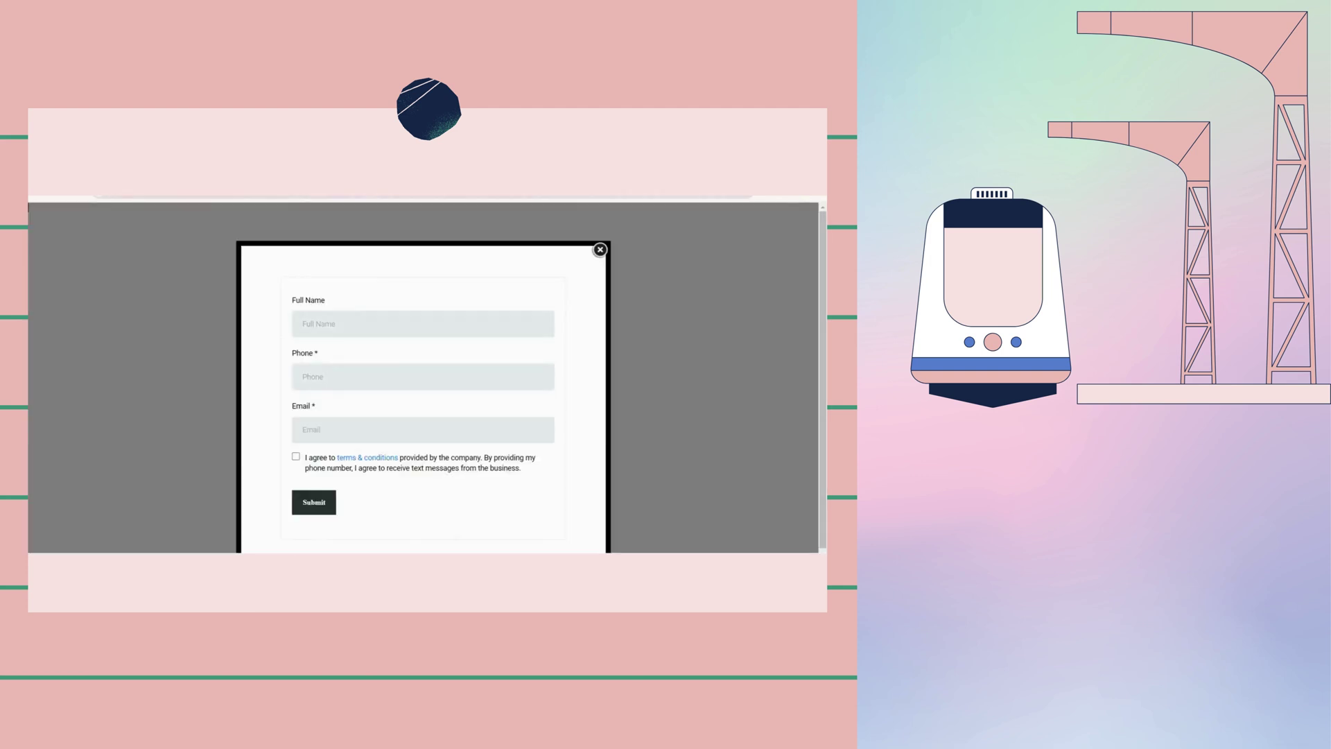
pyautogui.scroll(-1, 520, 392)
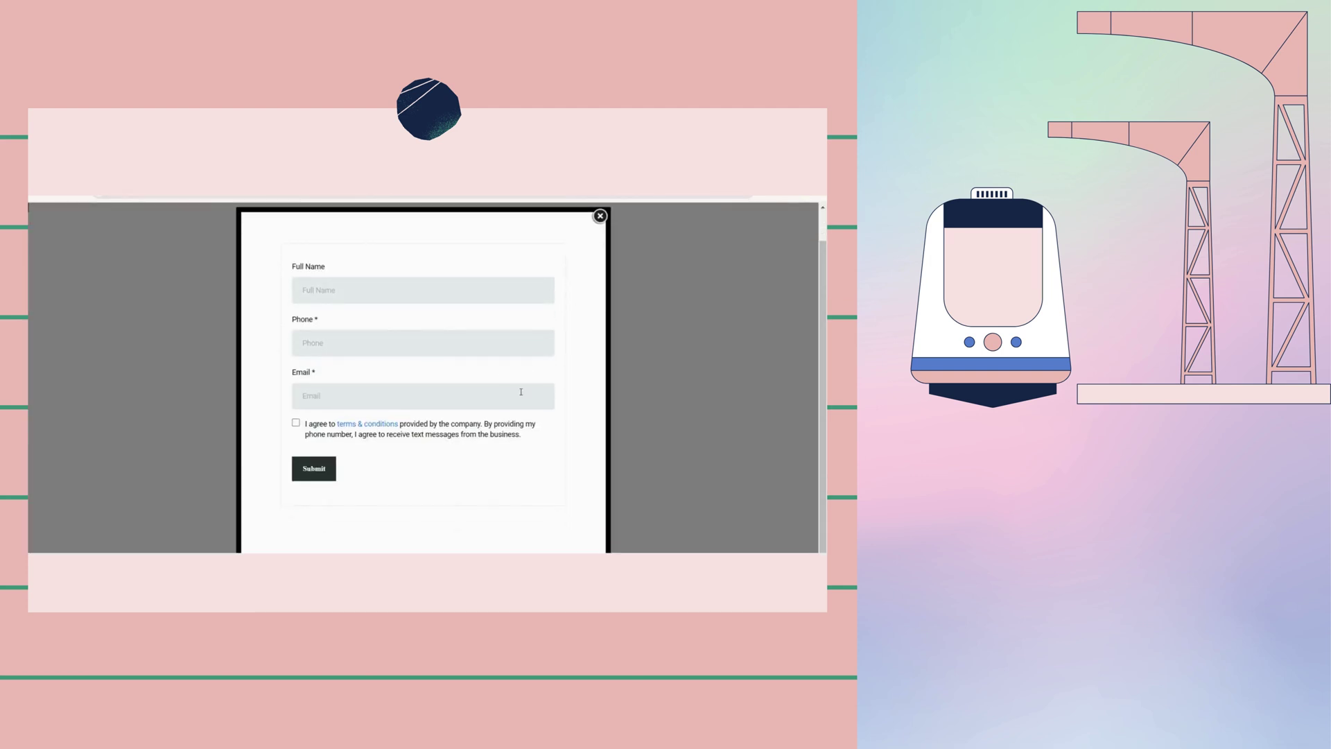
pyautogui.click(599, 215)
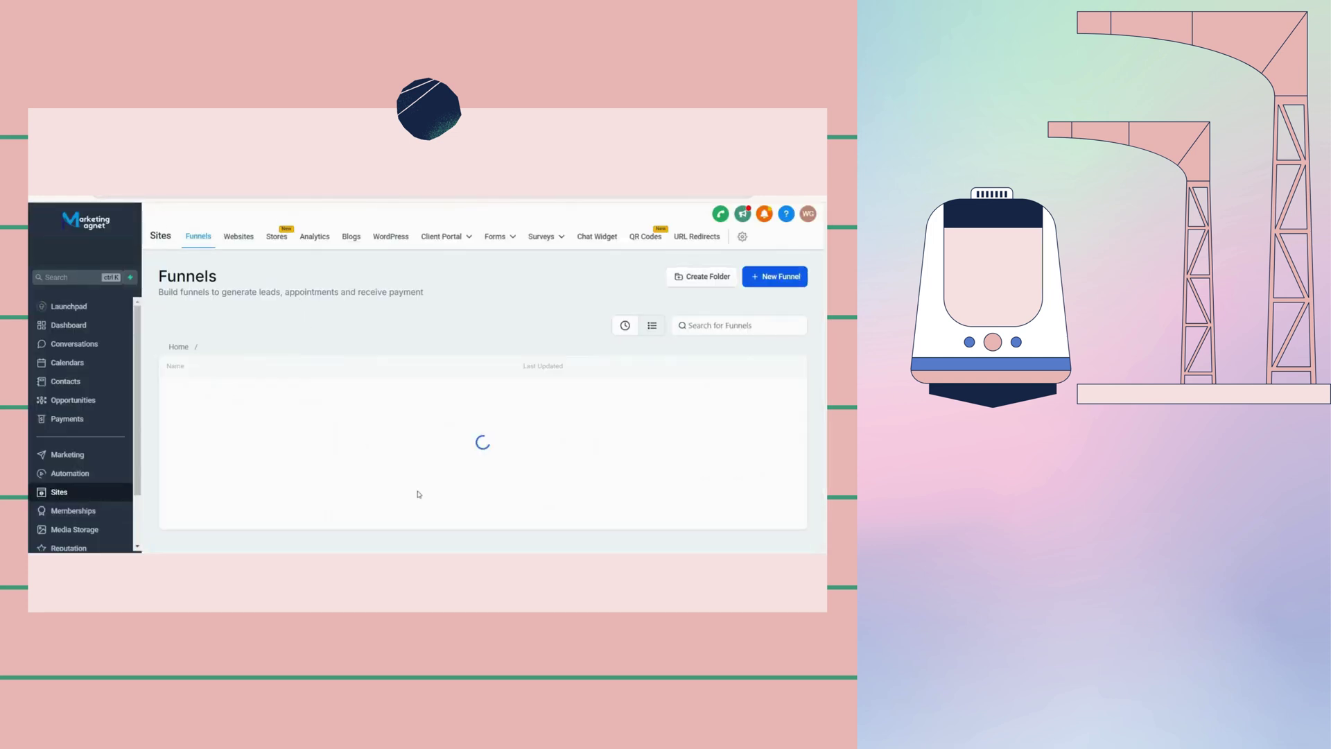
# - Return to the main funnel list and open the B-016. Referral Automations funnel
pyautogui.click(183, 352)
pyautogui.scroll(-3, 300, 434)
pyautogui.click(257, 508)
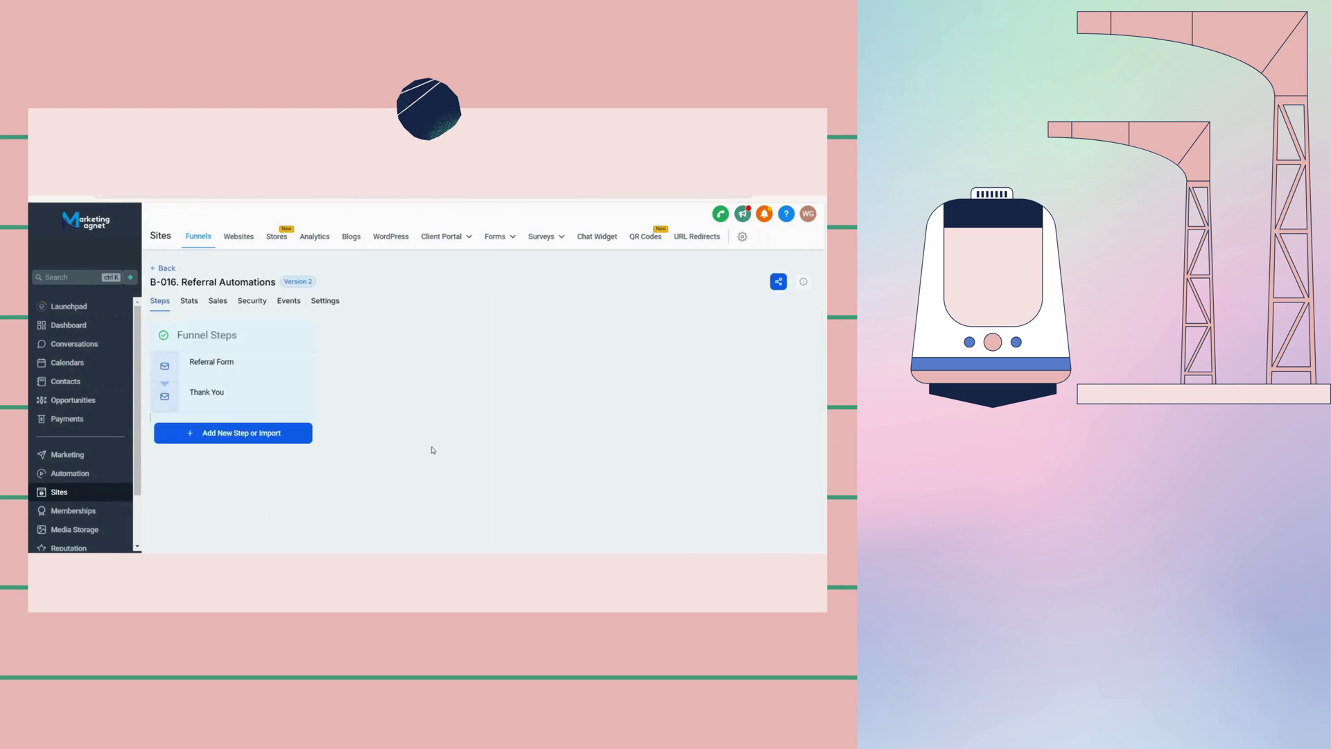
# - Preview the funnel's Referral Form and Thank You pages, and return to the main funnel list
pyautogui.click(225, 401)
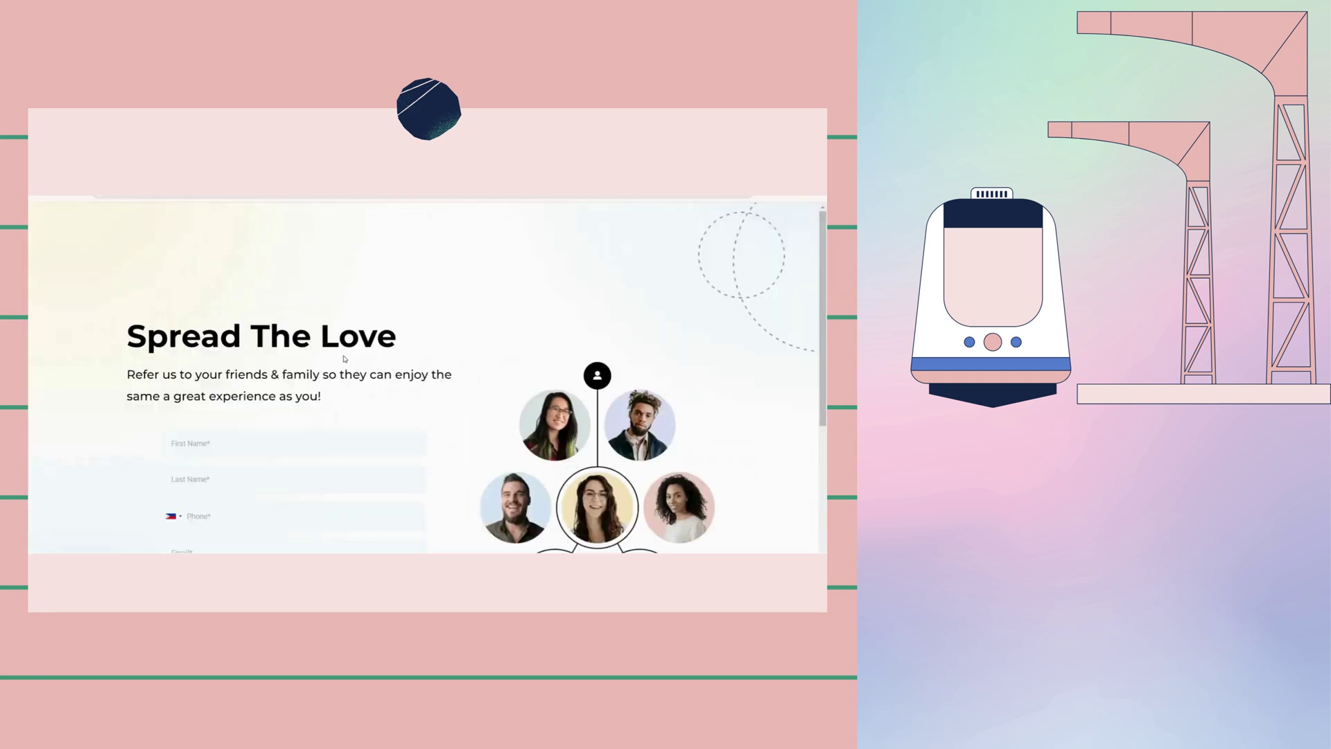
pyautogui.scroll(-4, 342, 357)
pyautogui.scroll(2, 343, 353)
pyautogui.hotkey('ctrl', 'a')
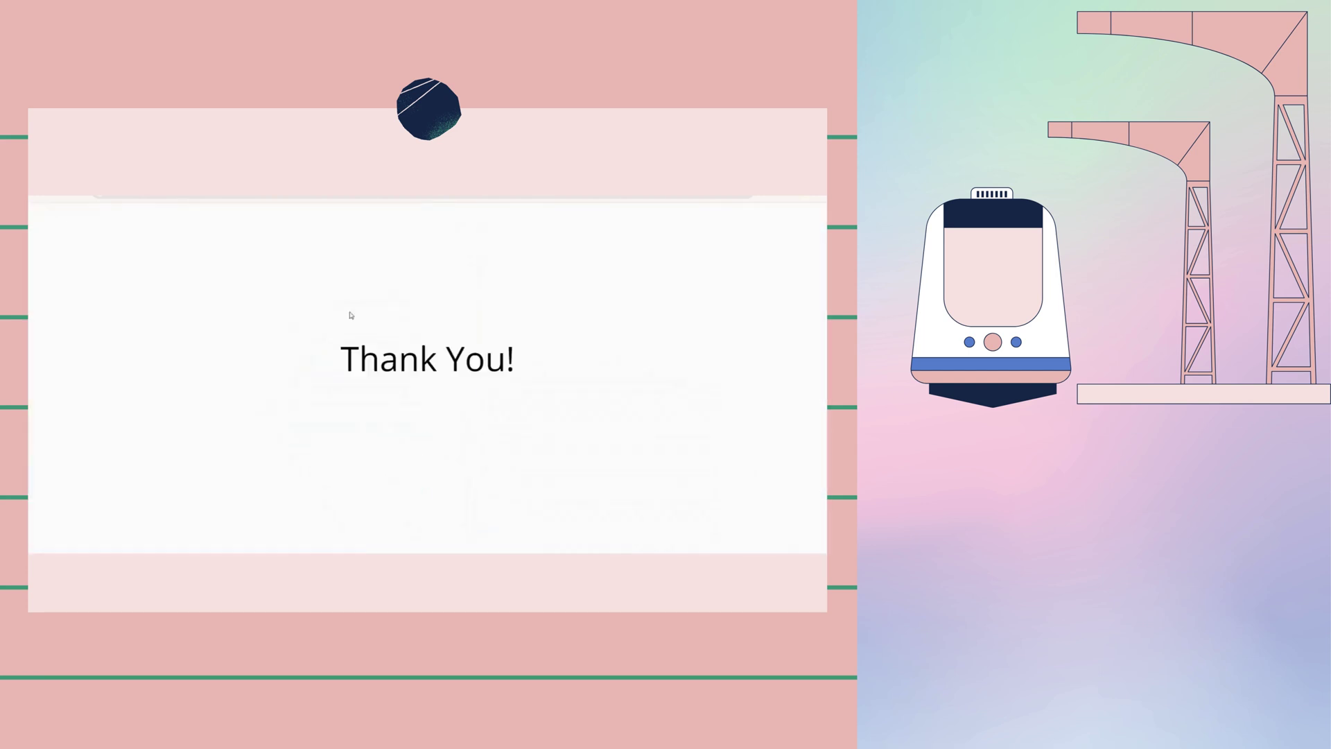
pyautogui.hotkey('ctrl', 'a')
pyautogui.click(400, 407)
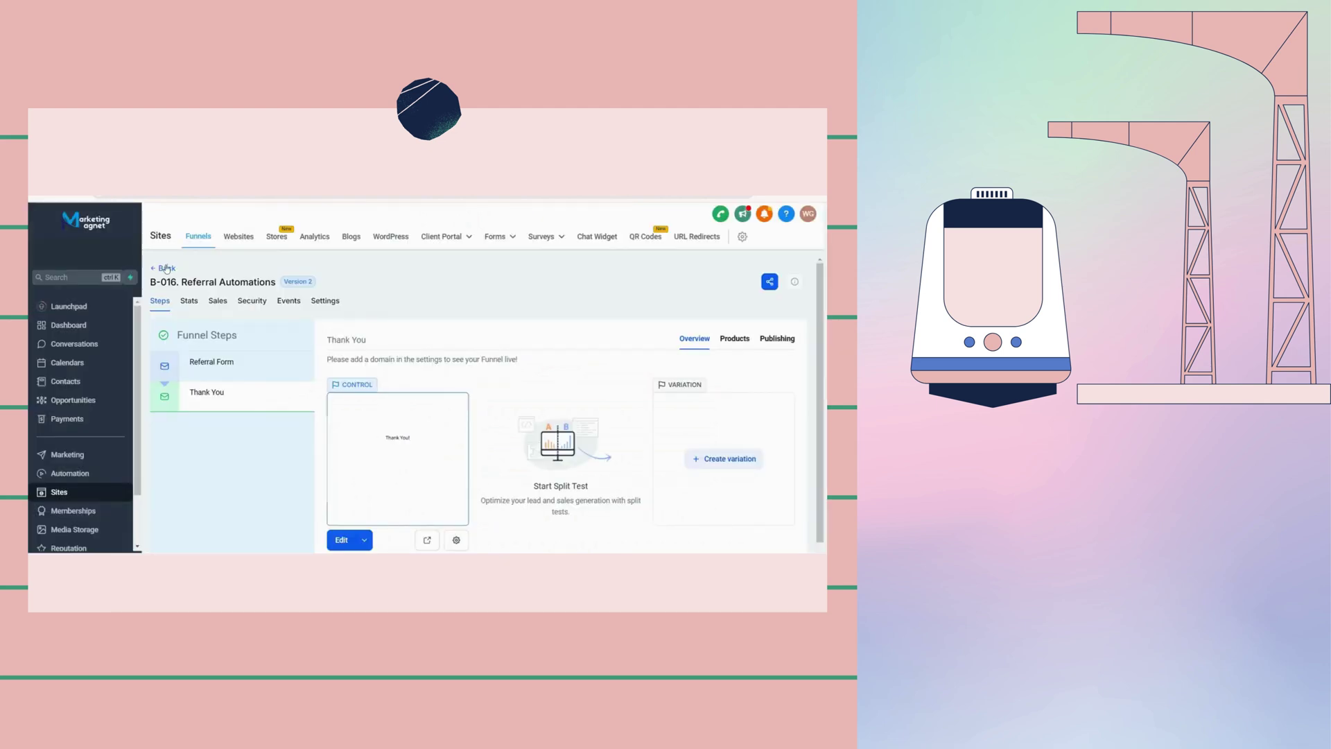
pyautogui.click(167, 268)
pyautogui.scroll(-2, 282, 380)
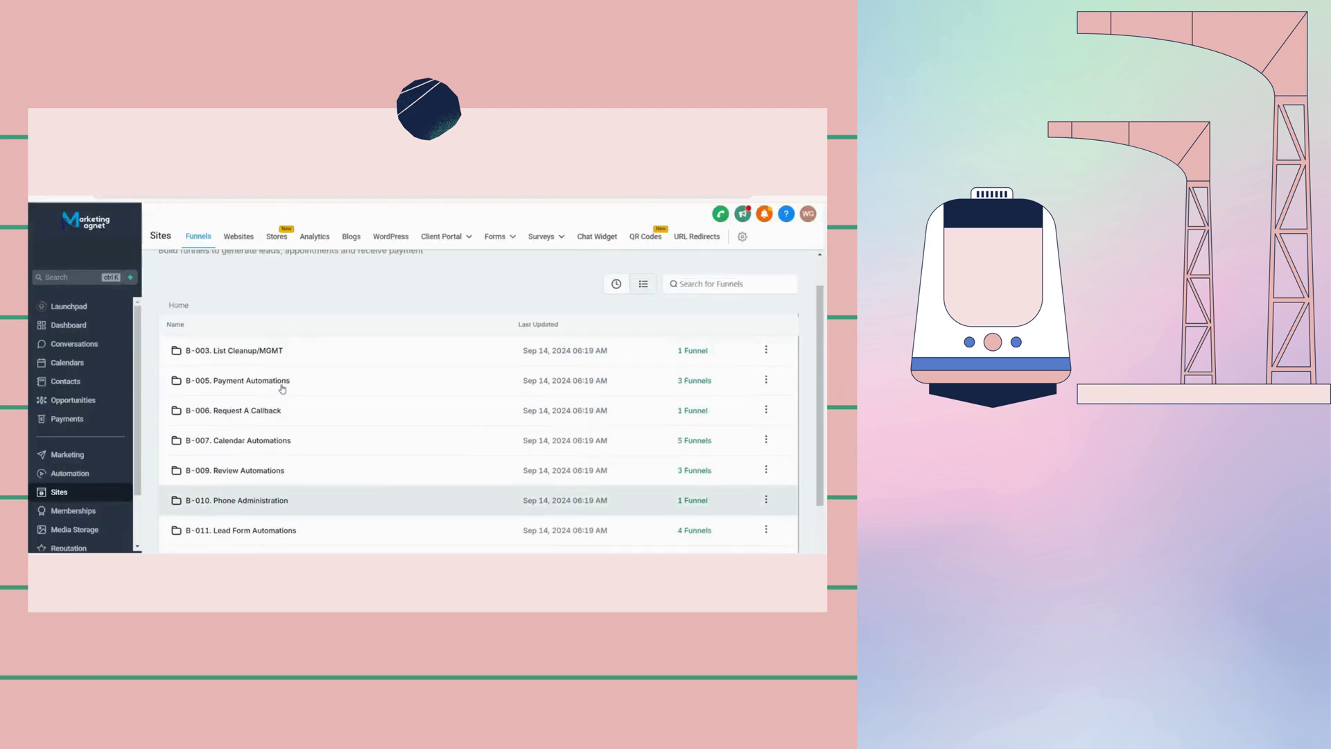
pyautogui.scroll(2, 283, 381)
# - Open the B-005. Refund/Return Policy Website Page in the Payment Automations website folder and preview its policy page down to the end
pyautogui.click(235, 237)
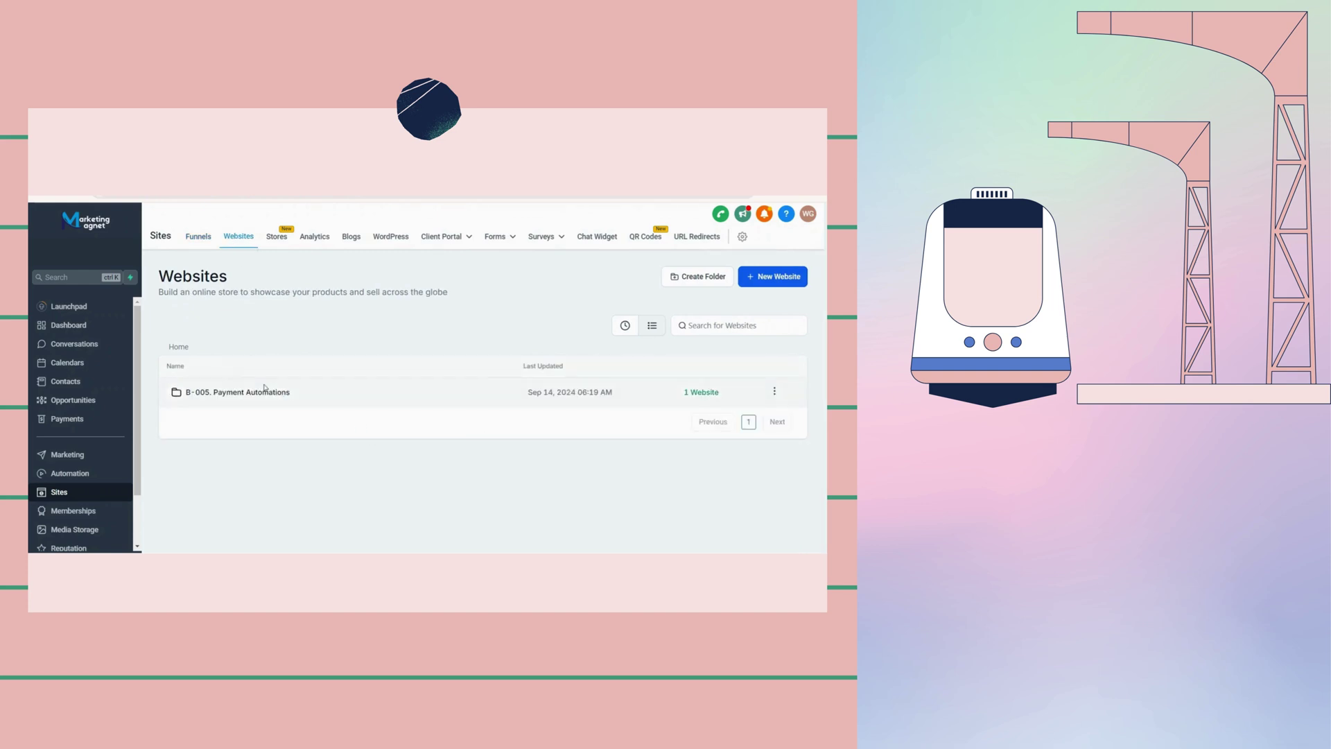
pyautogui.click(360, 392)
pyautogui.click(306, 392)
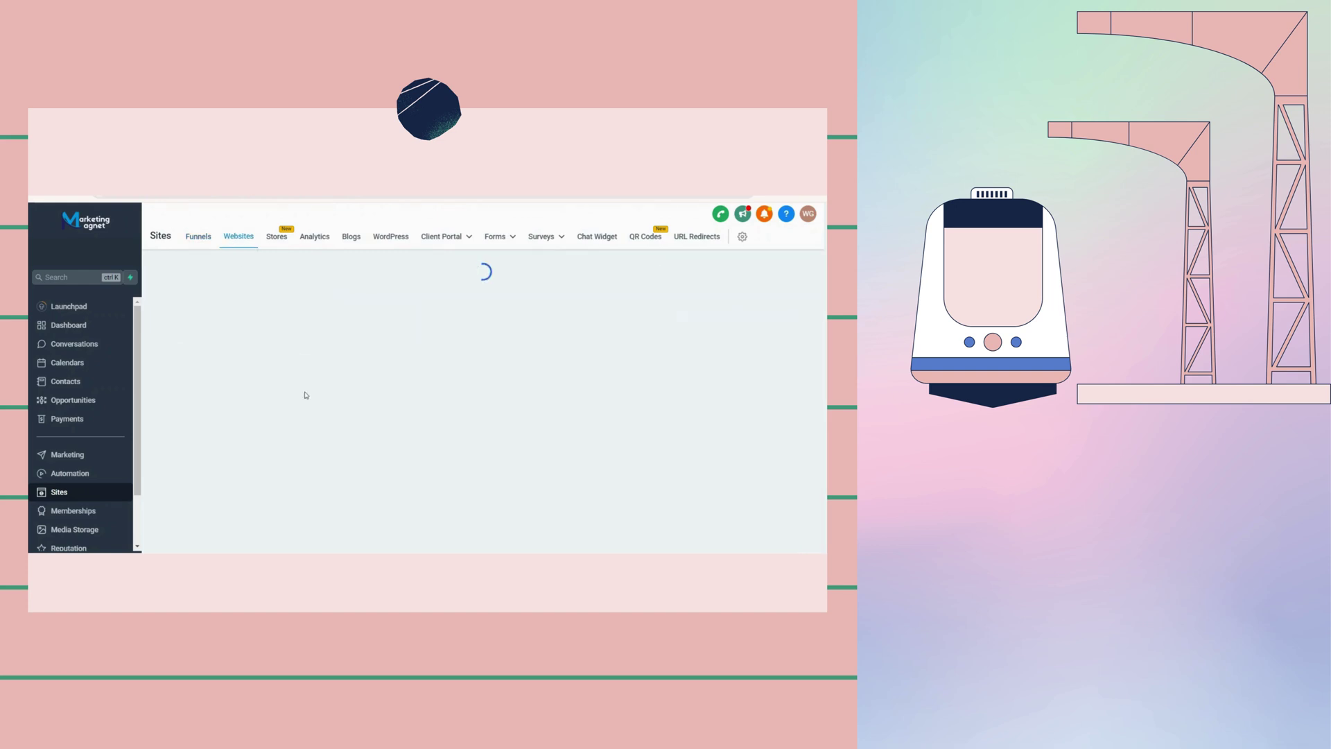
pyautogui.click(288, 475)
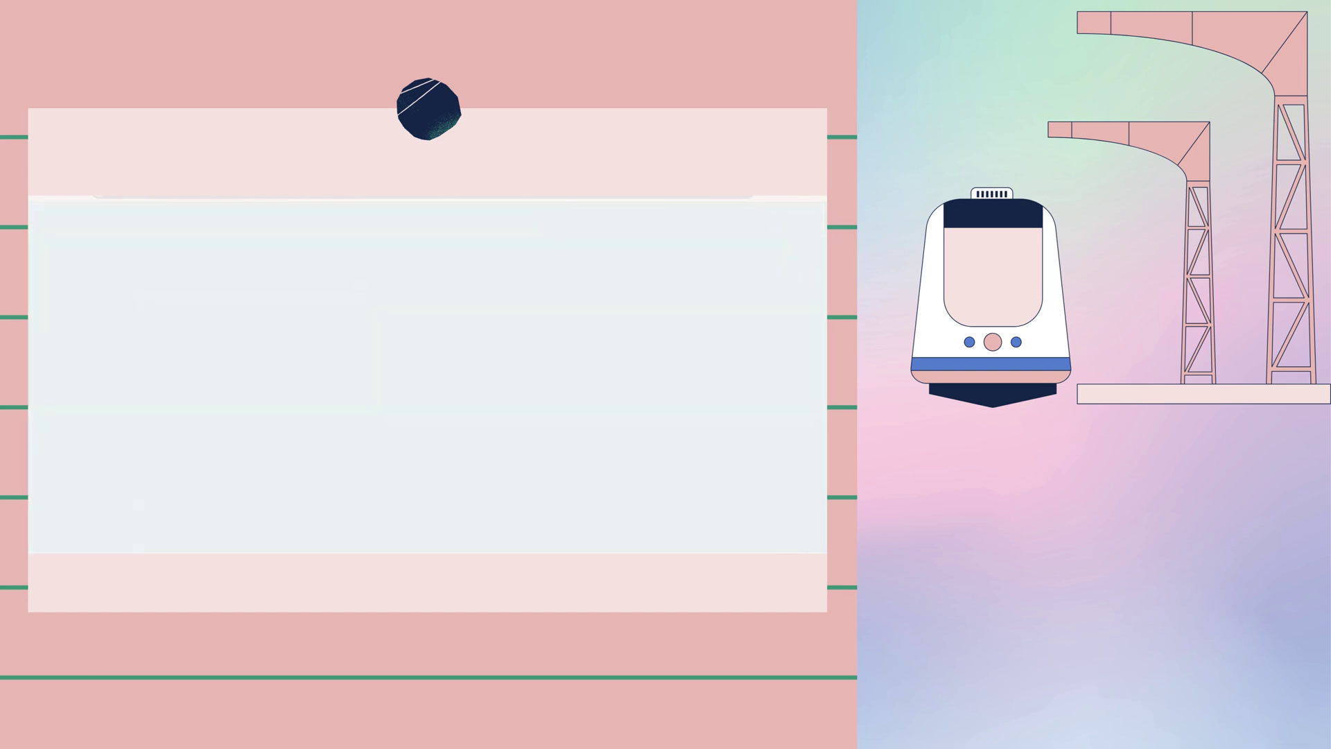
pyautogui.scroll(-5, 388, 447)
pyautogui.scroll(-5, 388, 447)
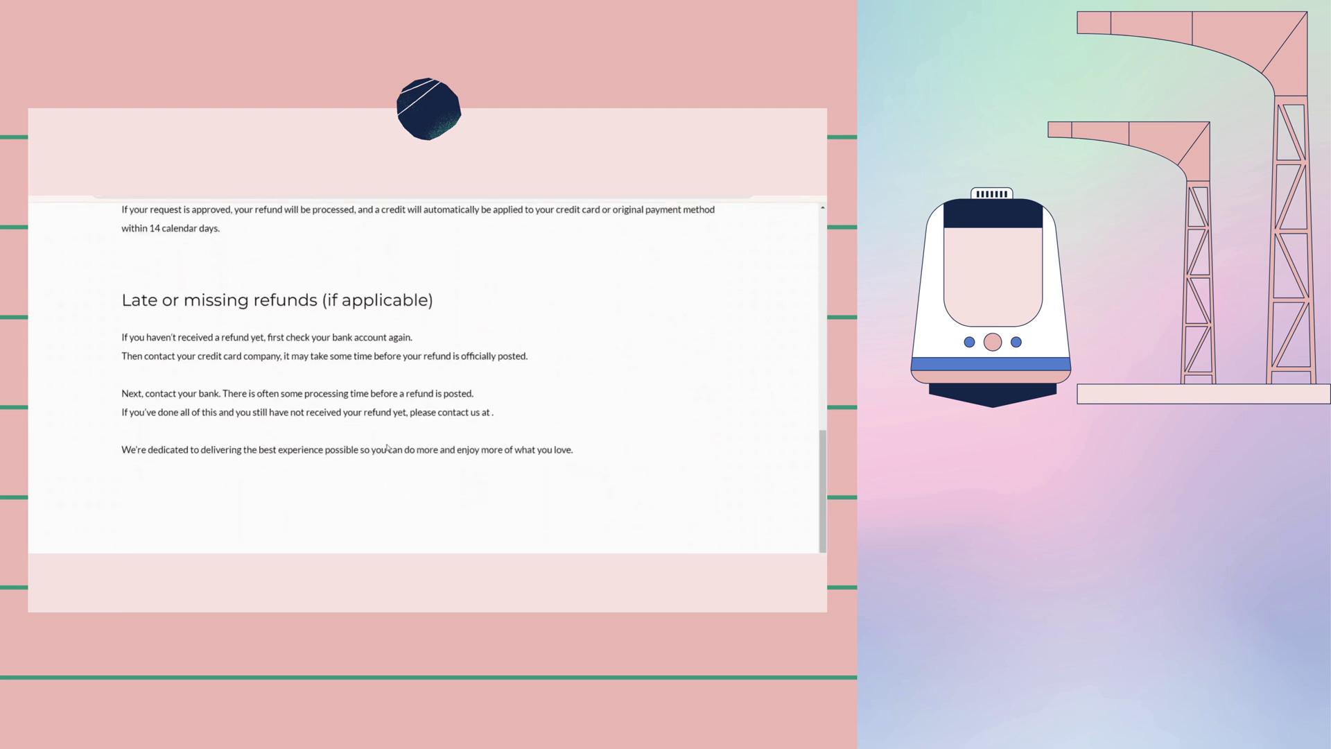
pyautogui.hotkey('ctrl', 'w')
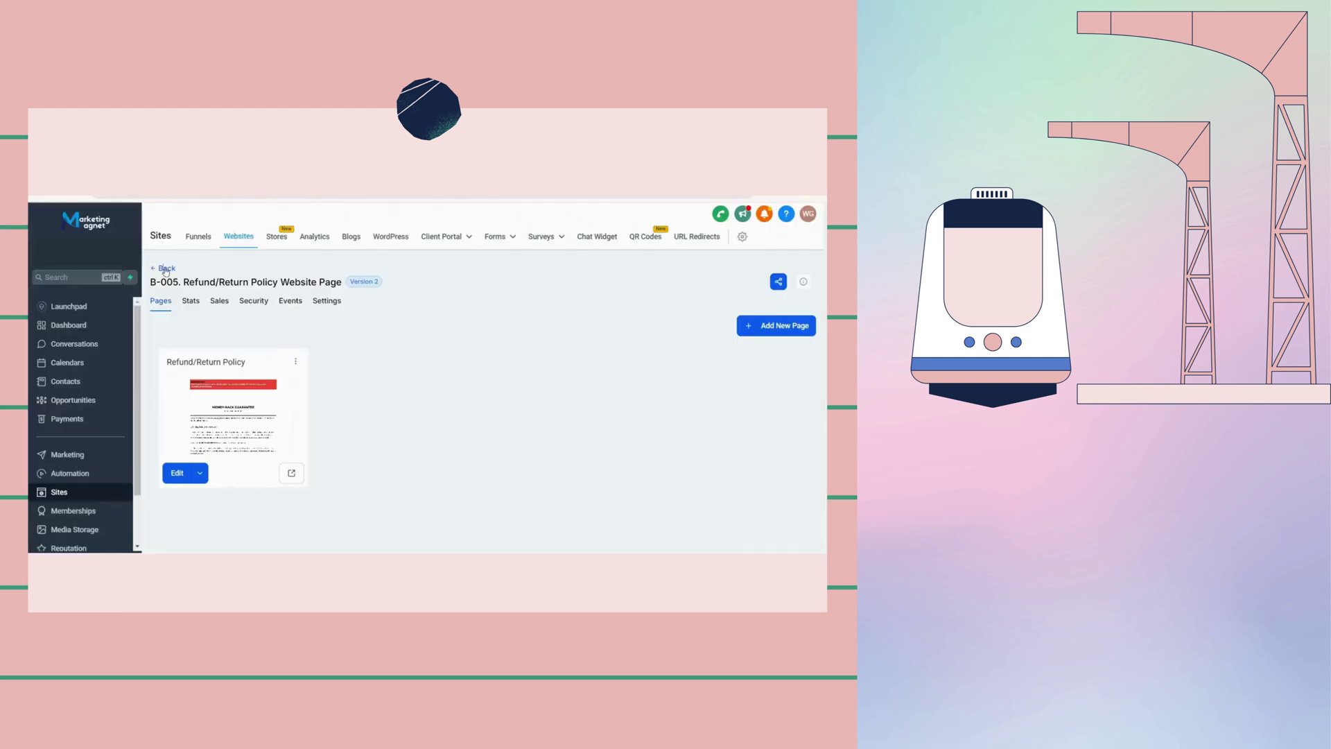
pyautogui.click(166, 268)
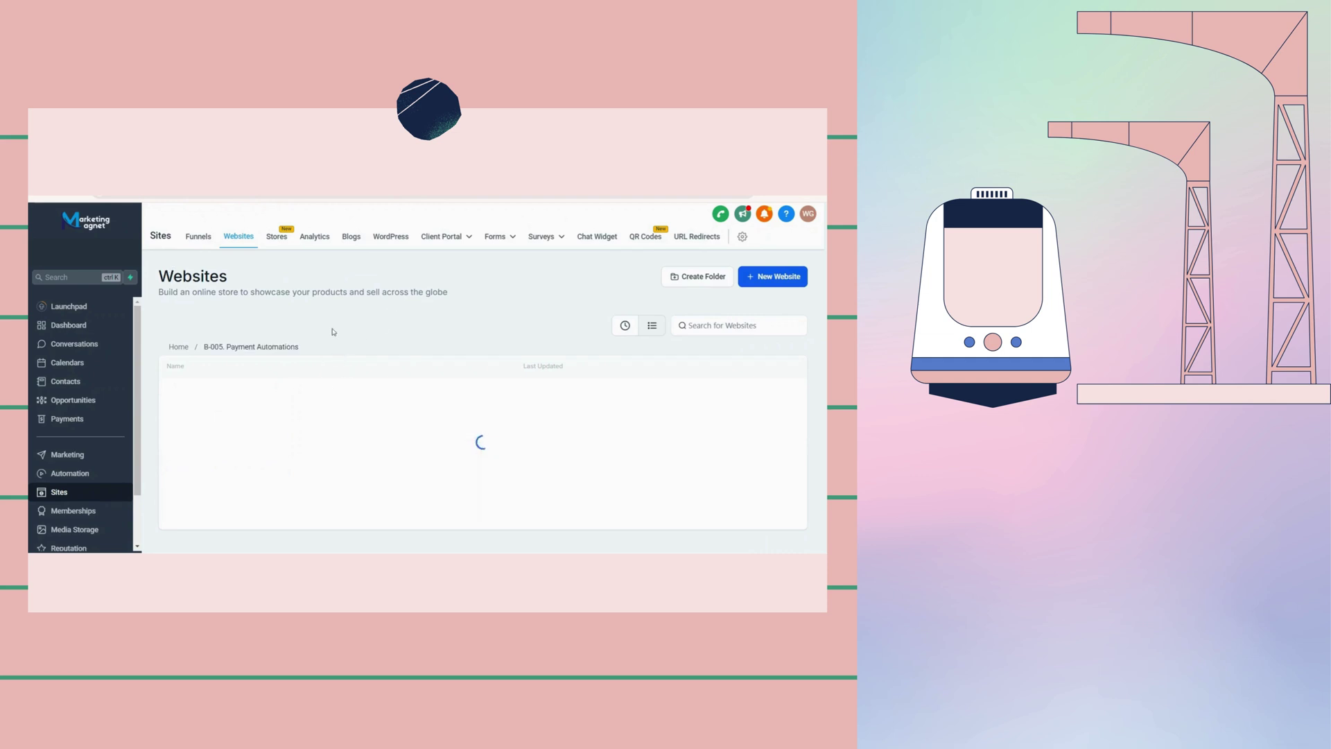
# - Go to the form builder and open the B-003-WCI. Update Bad Contact Info form in the List Cleanup/MGMT folder
pyautogui.moveTo(495, 238)
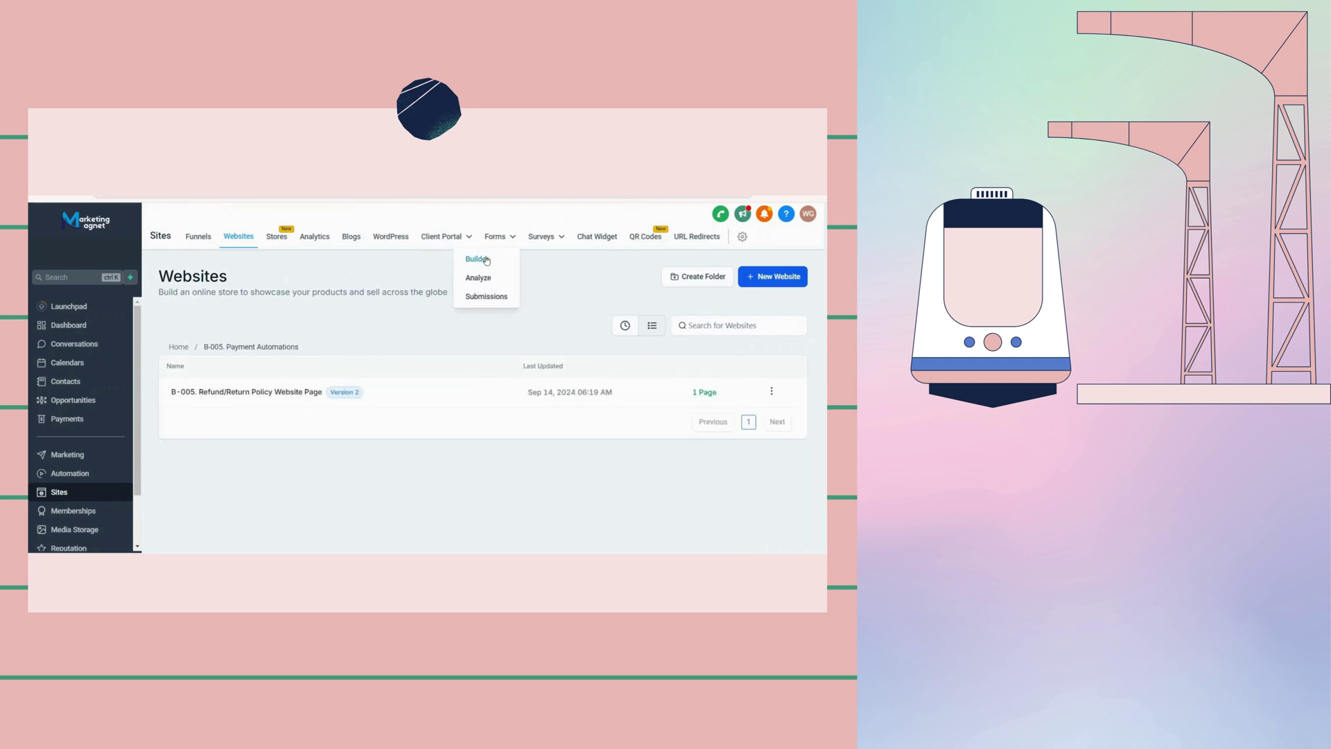
pyautogui.click(487, 260)
pyautogui.scroll(-2, 390, 395)
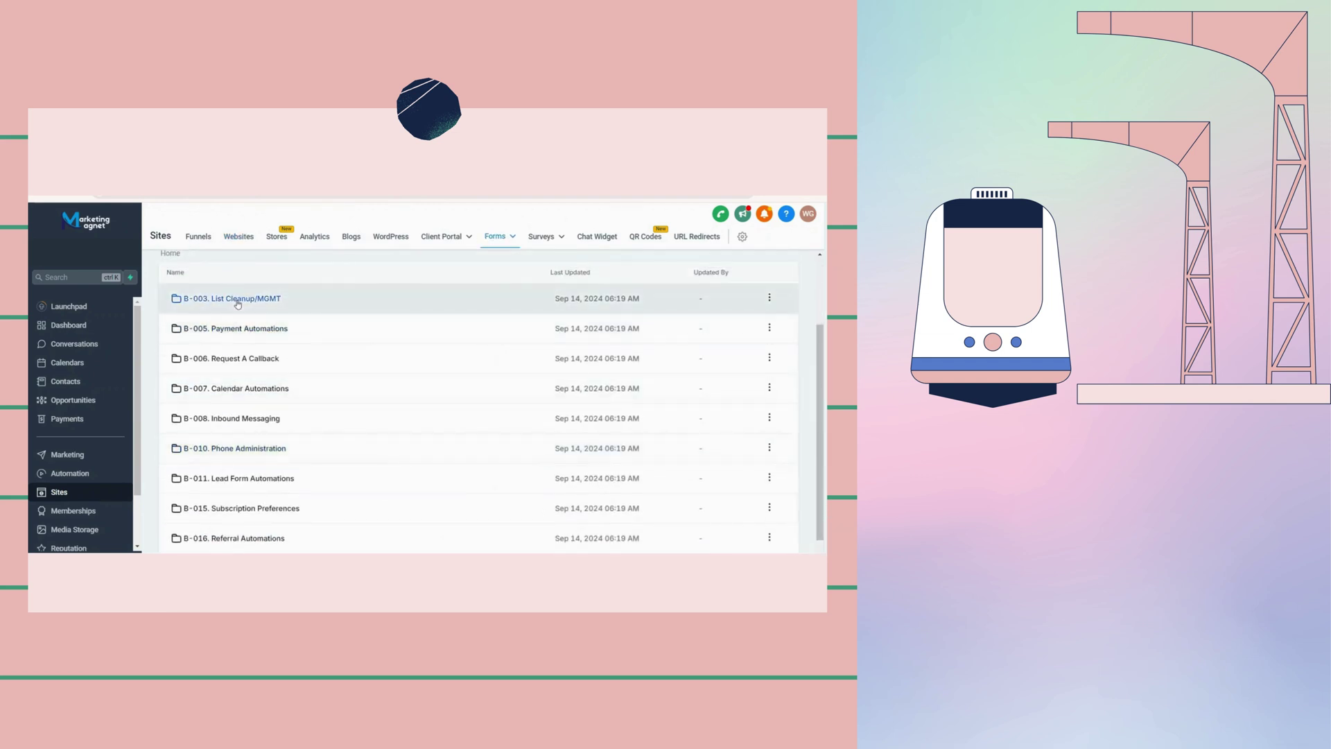
pyautogui.click(237, 299)
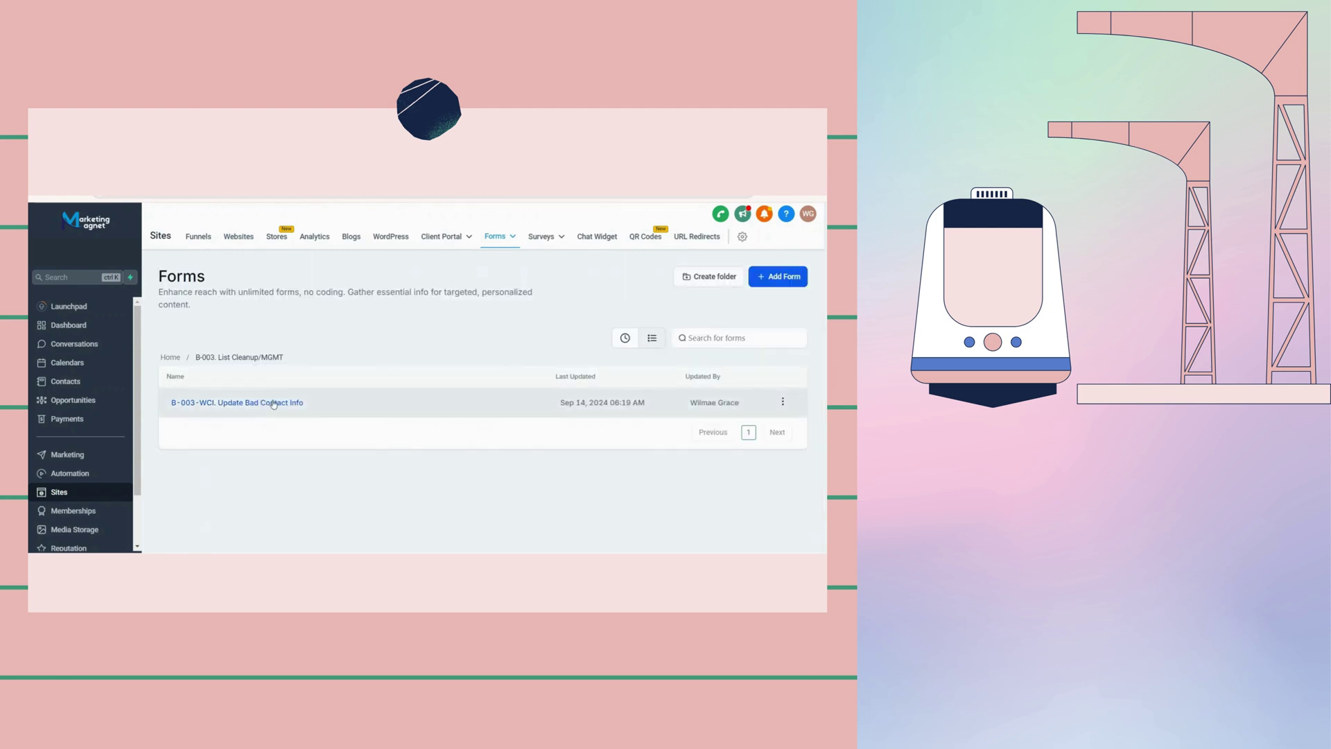
pyautogui.click(281, 406)
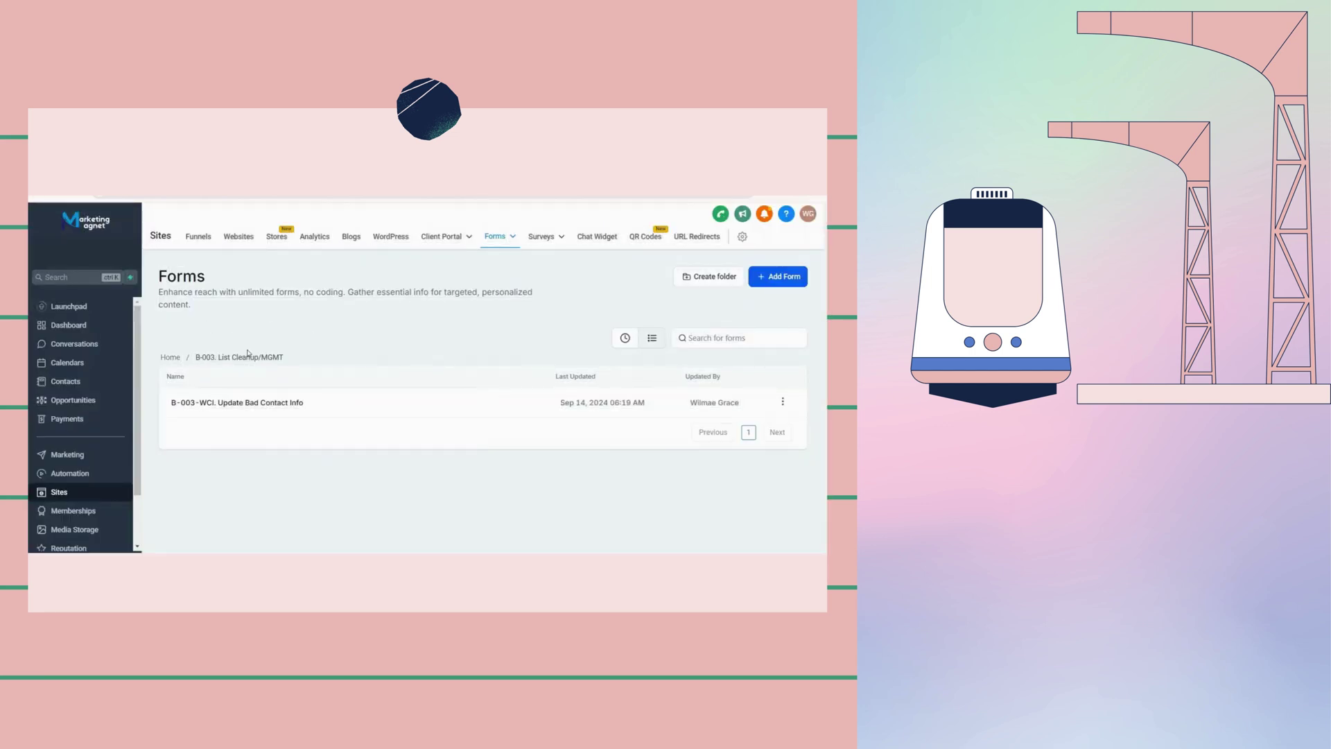
# - Return to the main form list and look through its second page of forms
pyautogui.click(171, 357)
pyautogui.scroll(-5, 303, 434)
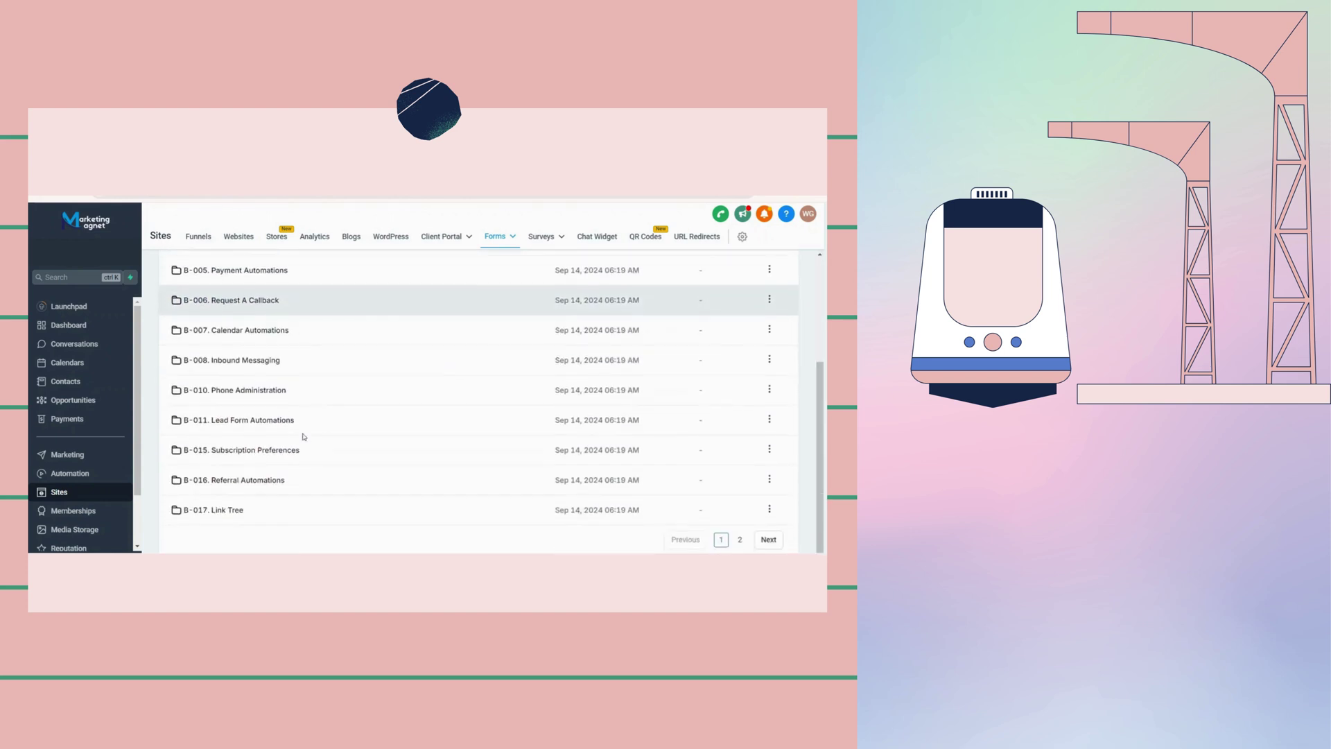
pyautogui.click(740, 539)
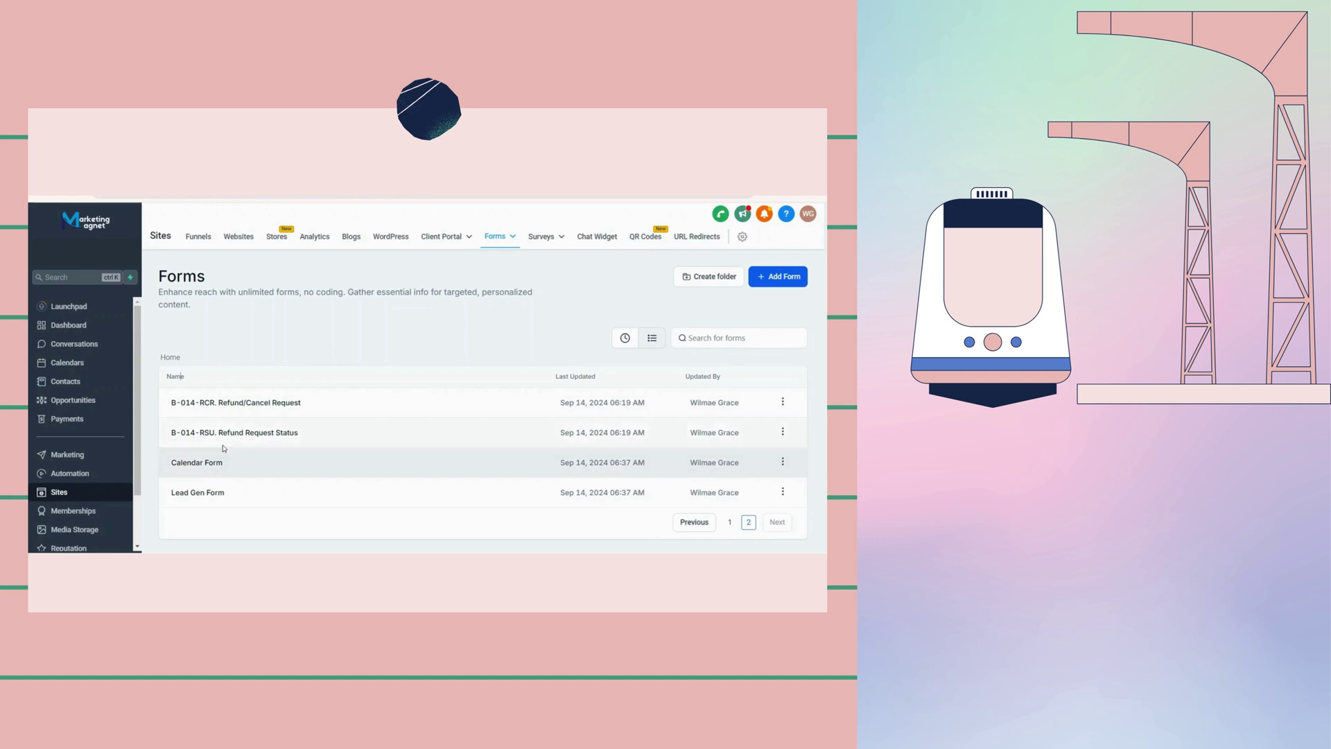
pyautogui.click(729, 522)
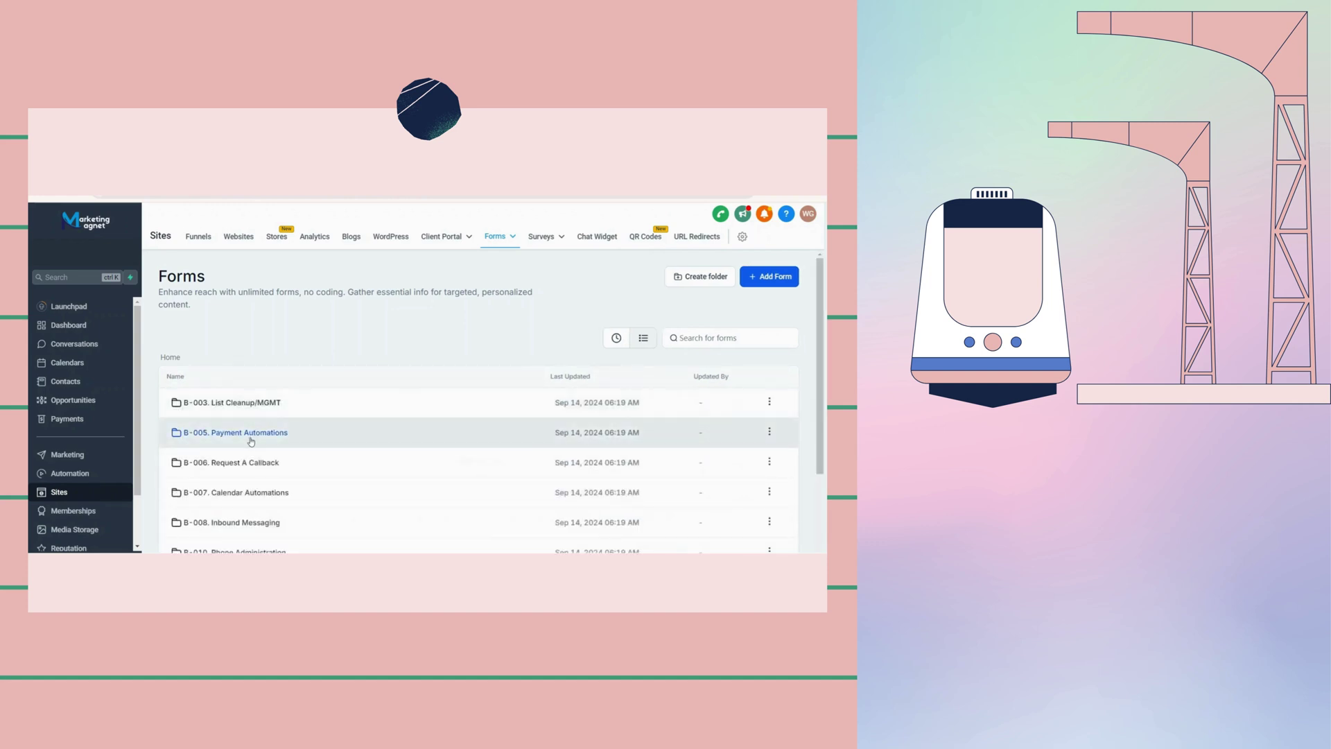
# - View the forms in the B-005. Payment Automations and B-006. Request A Callback folders
pyautogui.click(250, 432)
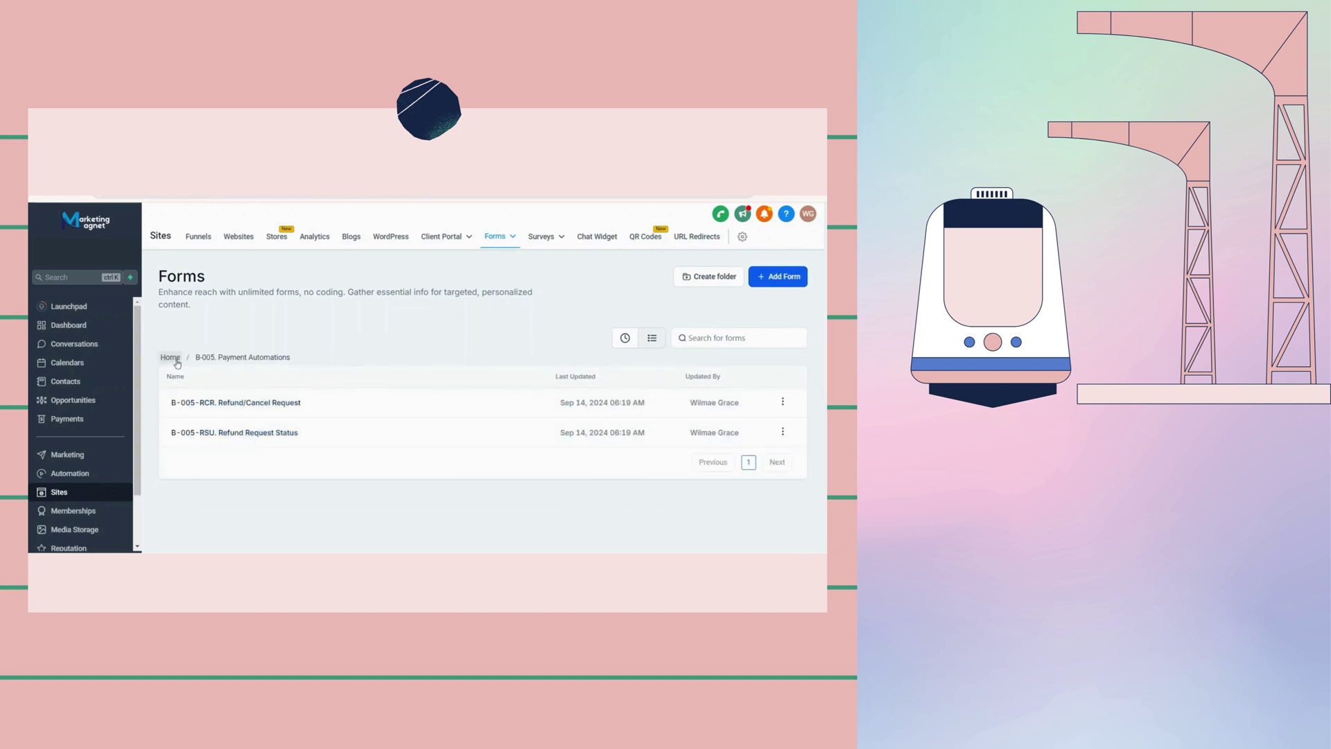
pyautogui.click(245, 359)
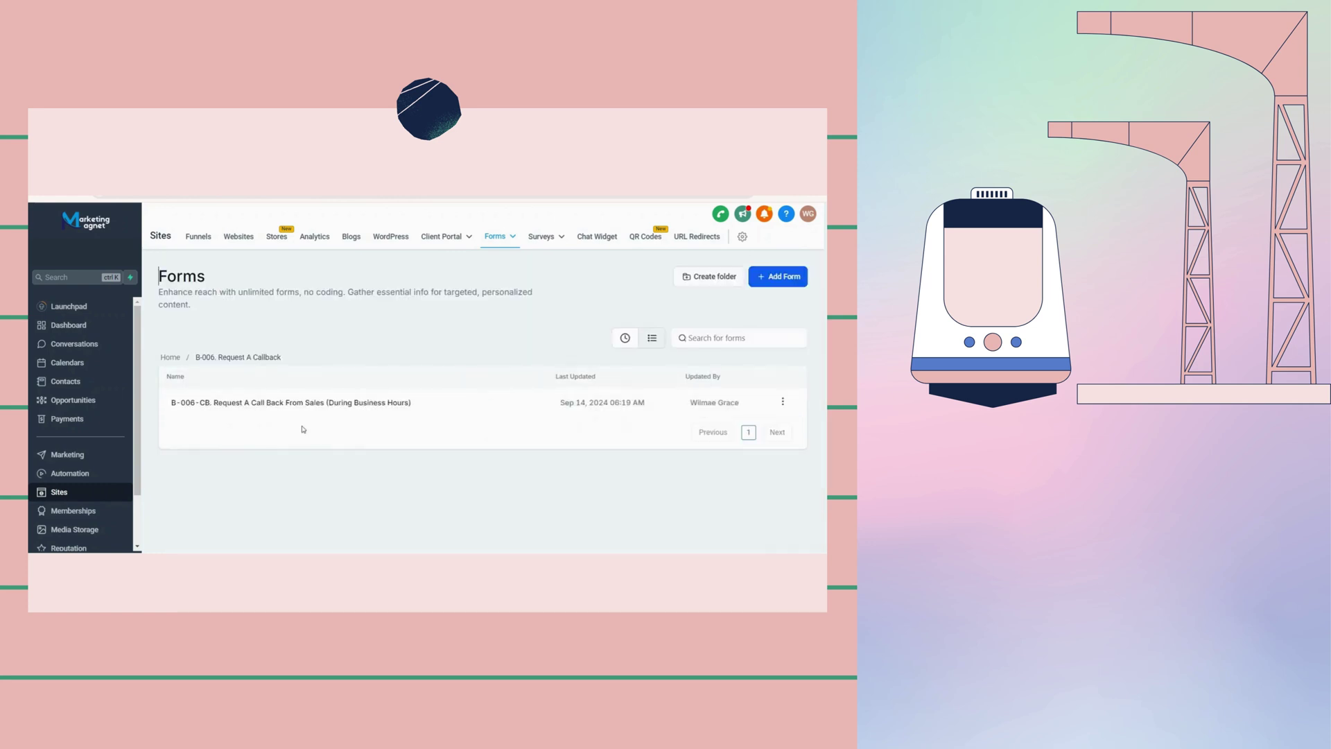
pyautogui.scroll(-1, 255, 449)
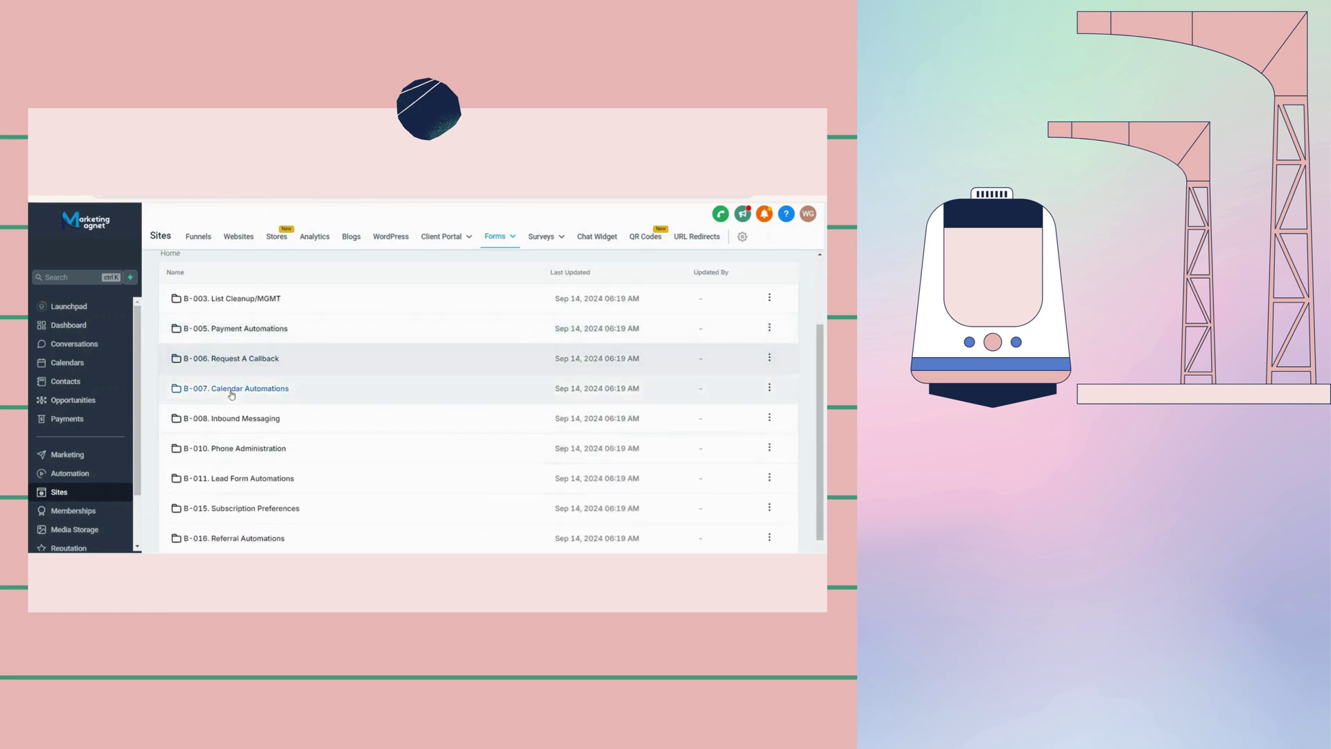
# - Check the B-007. Calendar Automations form folder and return to the main form list
pyautogui.click(233, 387)
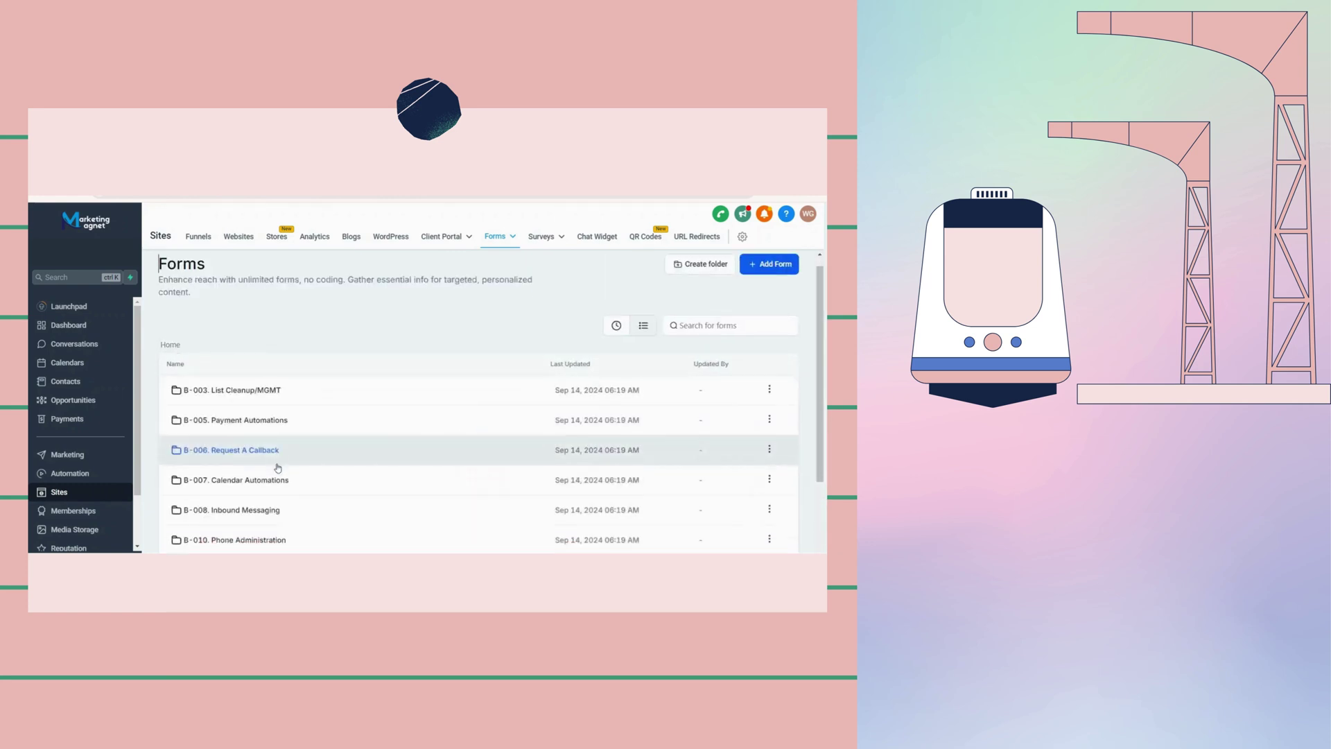
pyautogui.click(333, 335)
pyautogui.click(171, 357)
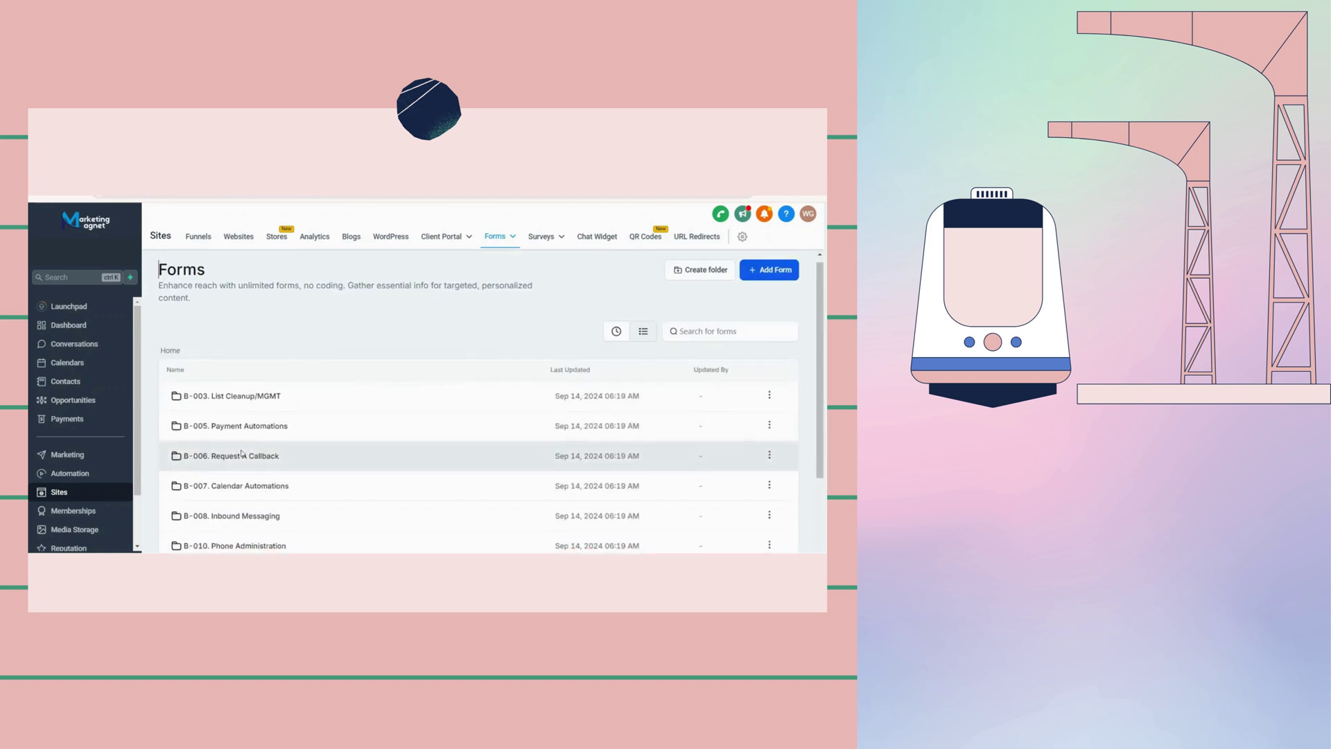
pyautogui.scroll(-1, 229, 388)
pyautogui.click(244, 389)
pyautogui.click(170, 357)
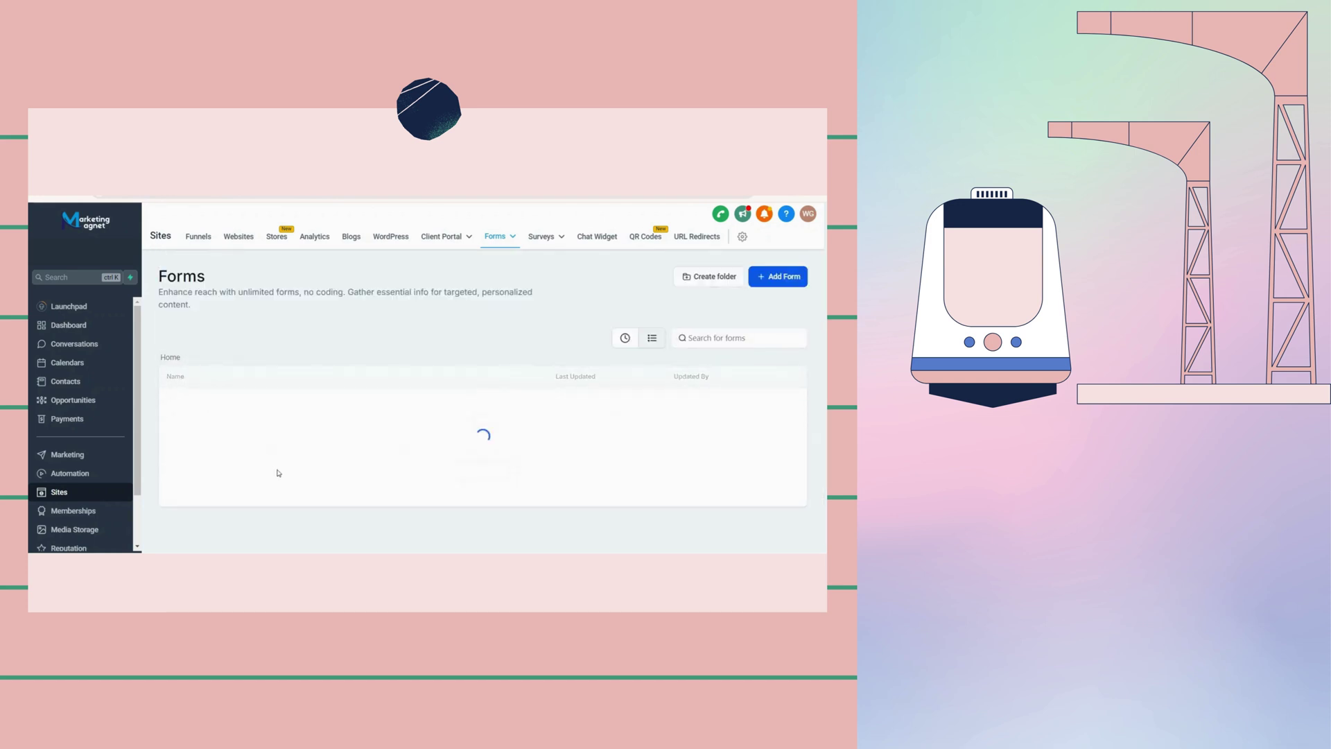
pyautogui.click(276, 466)
pyautogui.click(170, 357)
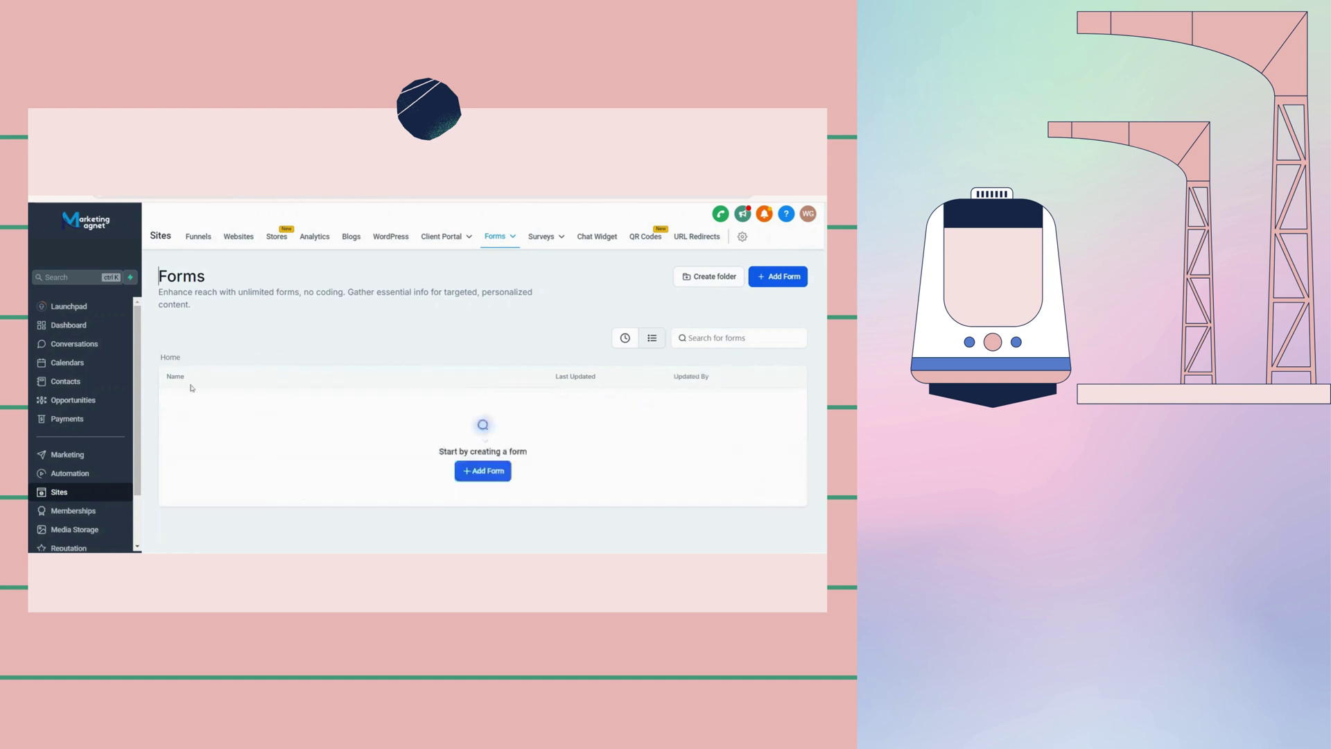
# - View the forms in the B-008. Inbound Messaging and B-010. Phone Administration folders
pyautogui.scroll(-1, 254, 416)
pyautogui.click(253, 438)
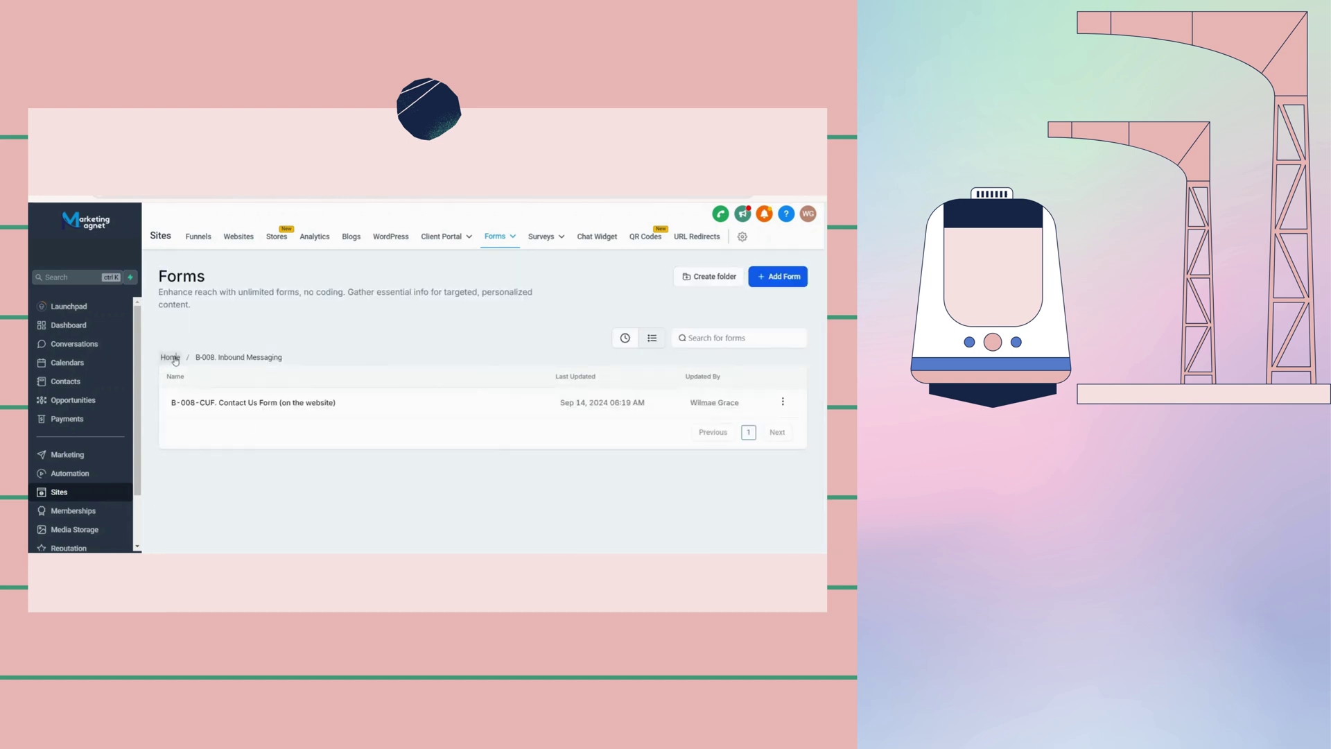
pyautogui.click(171, 357)
pyautogui.scroll(-1, 277, 444)
pyautogui.click(277, 457)
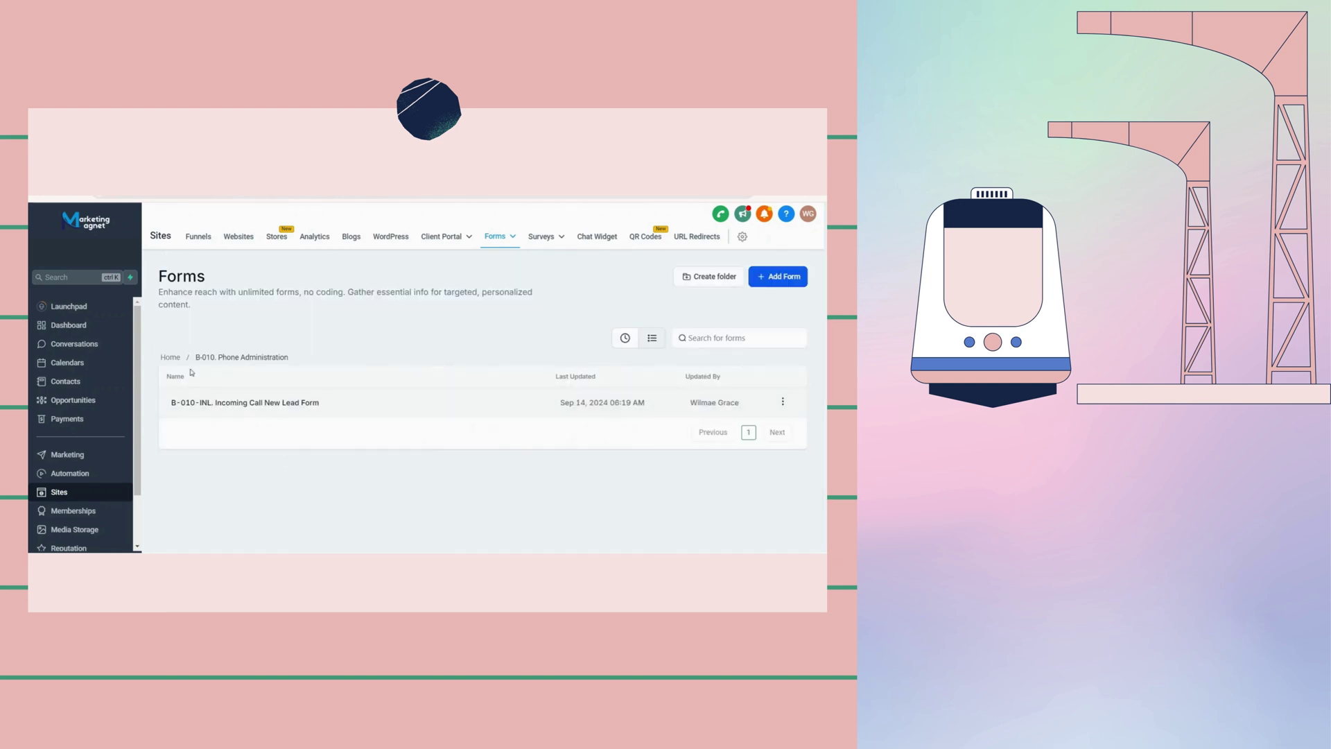
# - View the forms in the B-011. Lead Form Automations folder and open the B-015. Subscription Preferences folder
pyautogui.click(170, 357)
pyautogui.scroll(-1, 263, 485)
pyautogui.click(262, 478)
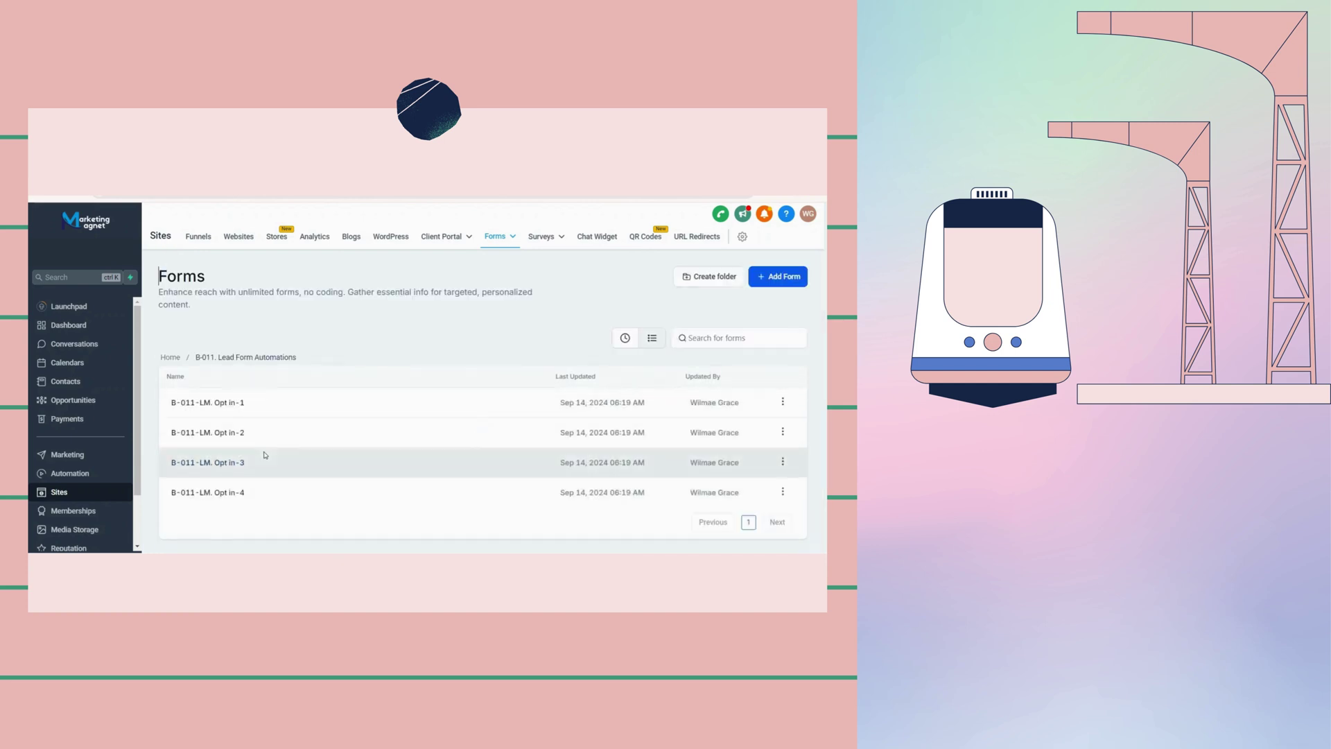
pyautogui.click(170, 357)
pyautogui.scroll(-1, 270, 457)
pyautogui.click(271, 471)
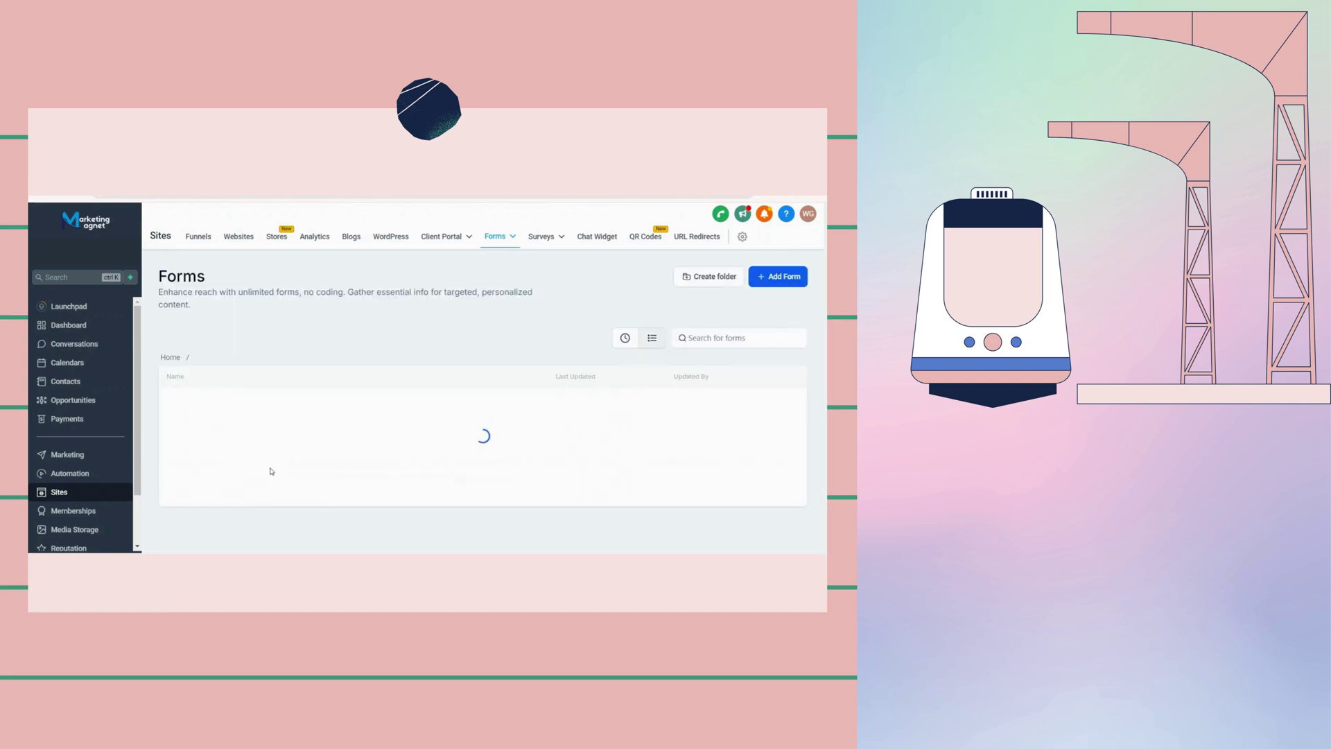
# - View the forms in the B-016. Referral Automations and B-017. Link Tree folders
pyautogui.click(170, 357)
pyautogui.scroll(-1, 277, 457)
pyautogui.click(300, 477)
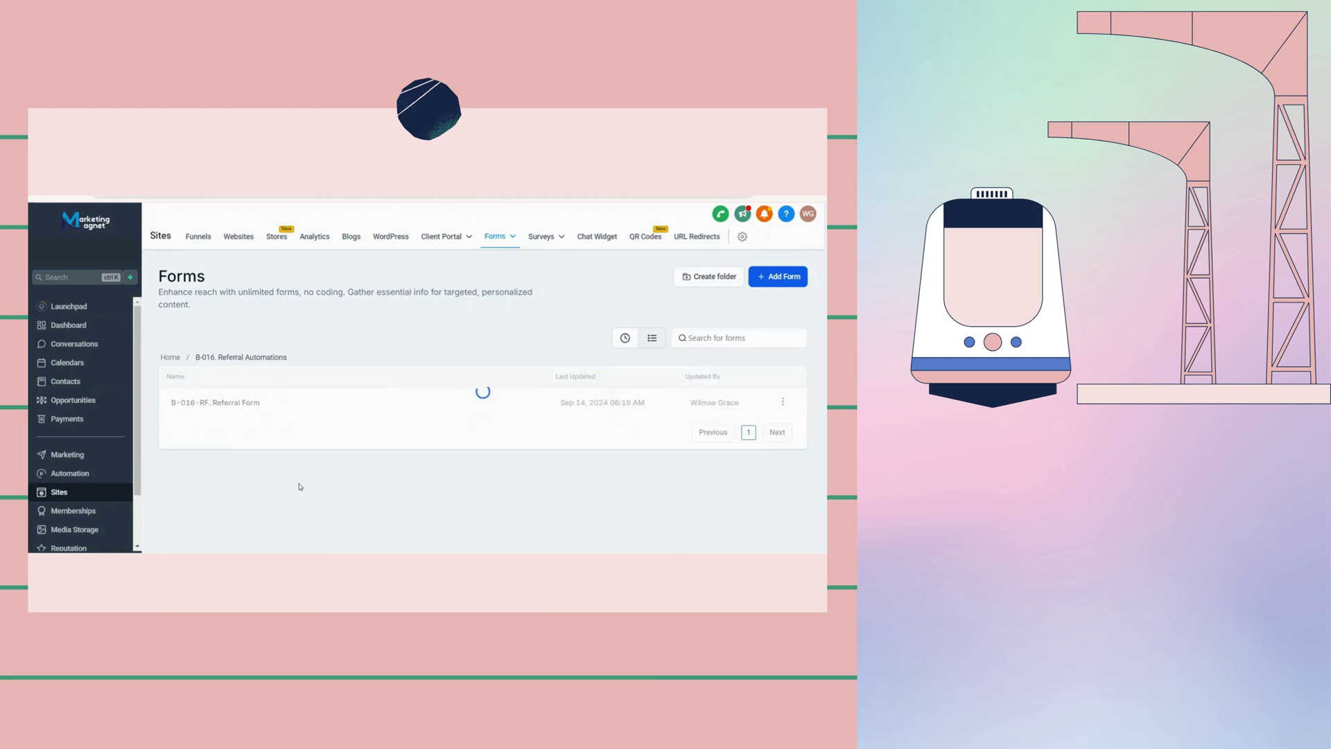
pyautogui.click(170, 357)
pyautogui.scroll(-1, 263, 507)
pyautogui.click(237, 508)
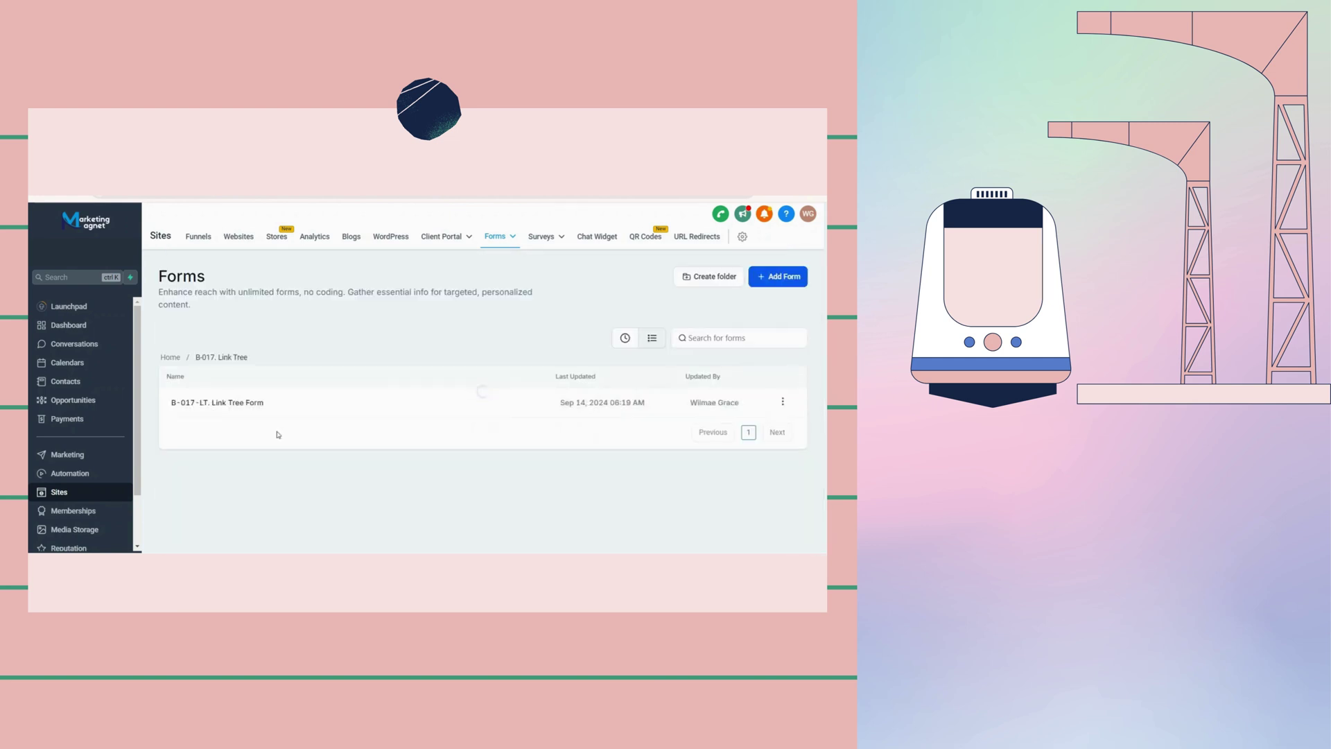
# - Open the B-014-RCR. Refund/Cancel Request form on the second page of the main form list, and return to the list
pyautogui.click(171, 357)
pyautogui.scroll(-2, 278, 451)
pyautogui.click(747, 543)
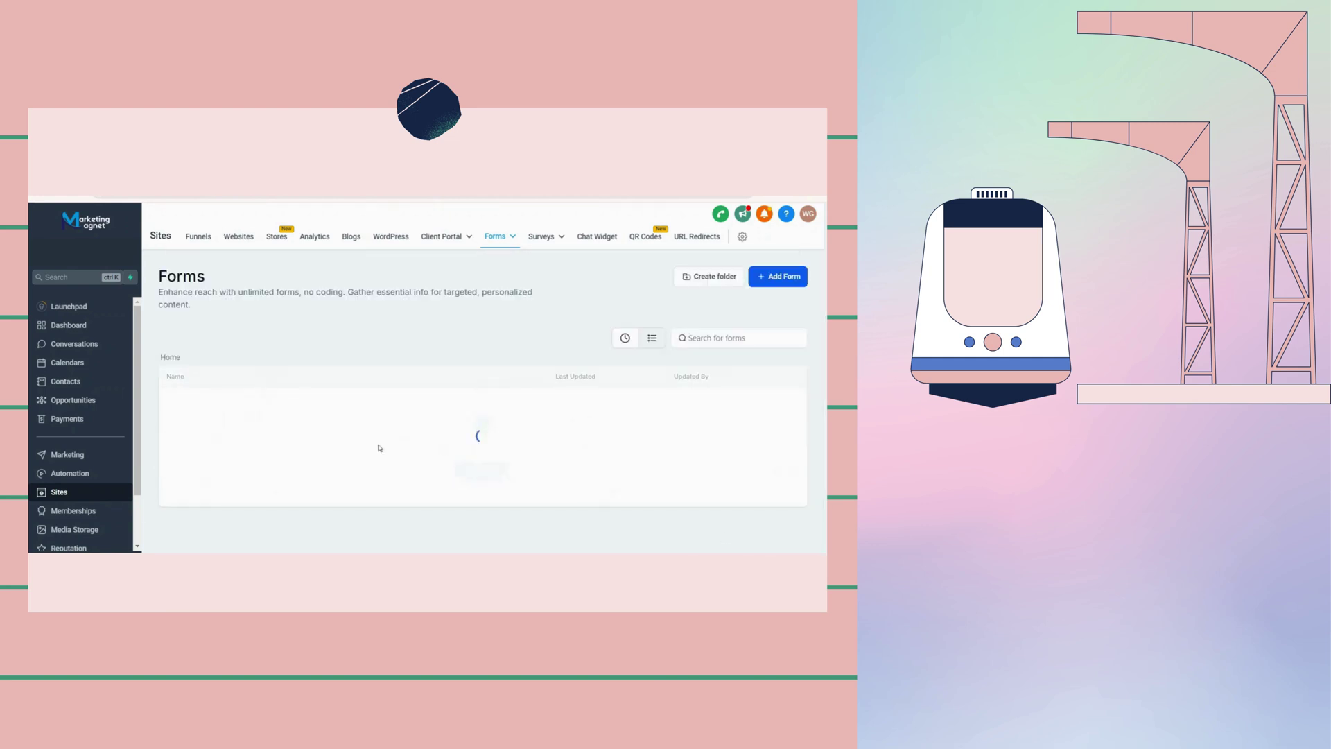
pyautogui.click(270, 409)
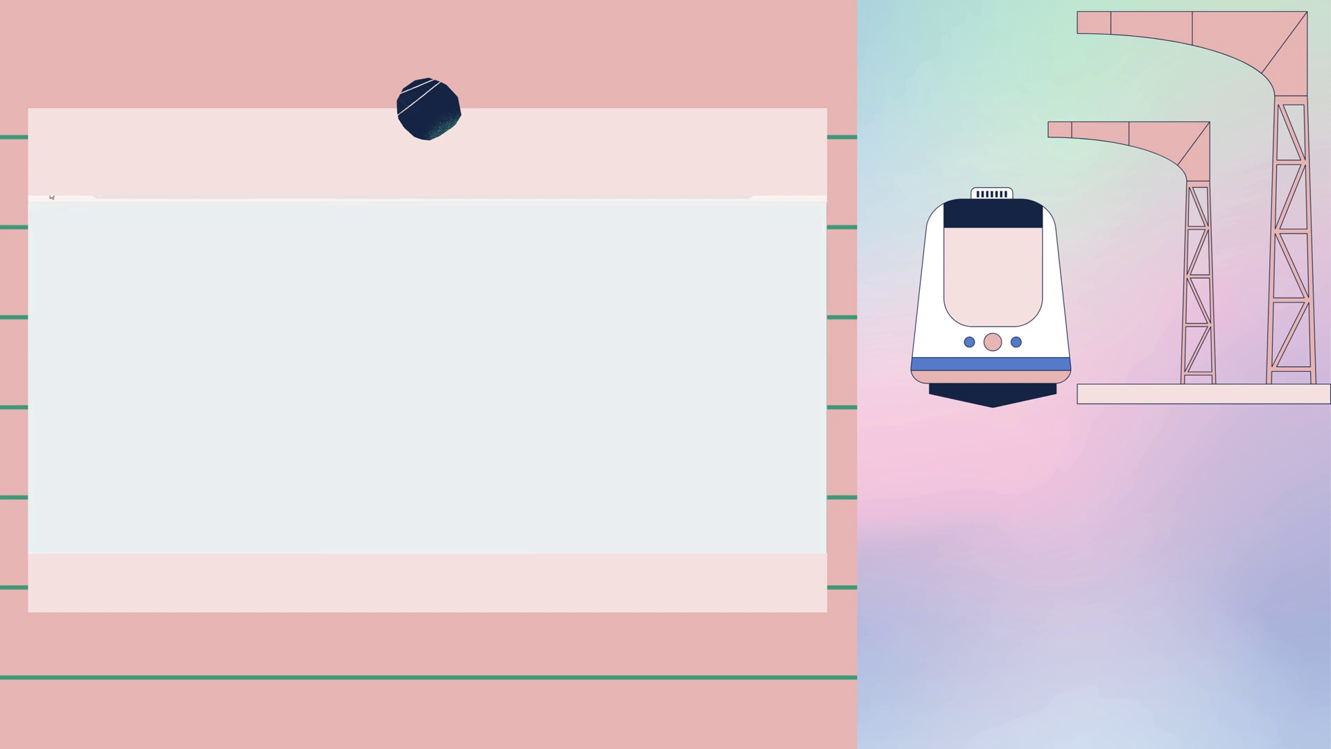
pyautogui.hotkey('alt', 'Left')
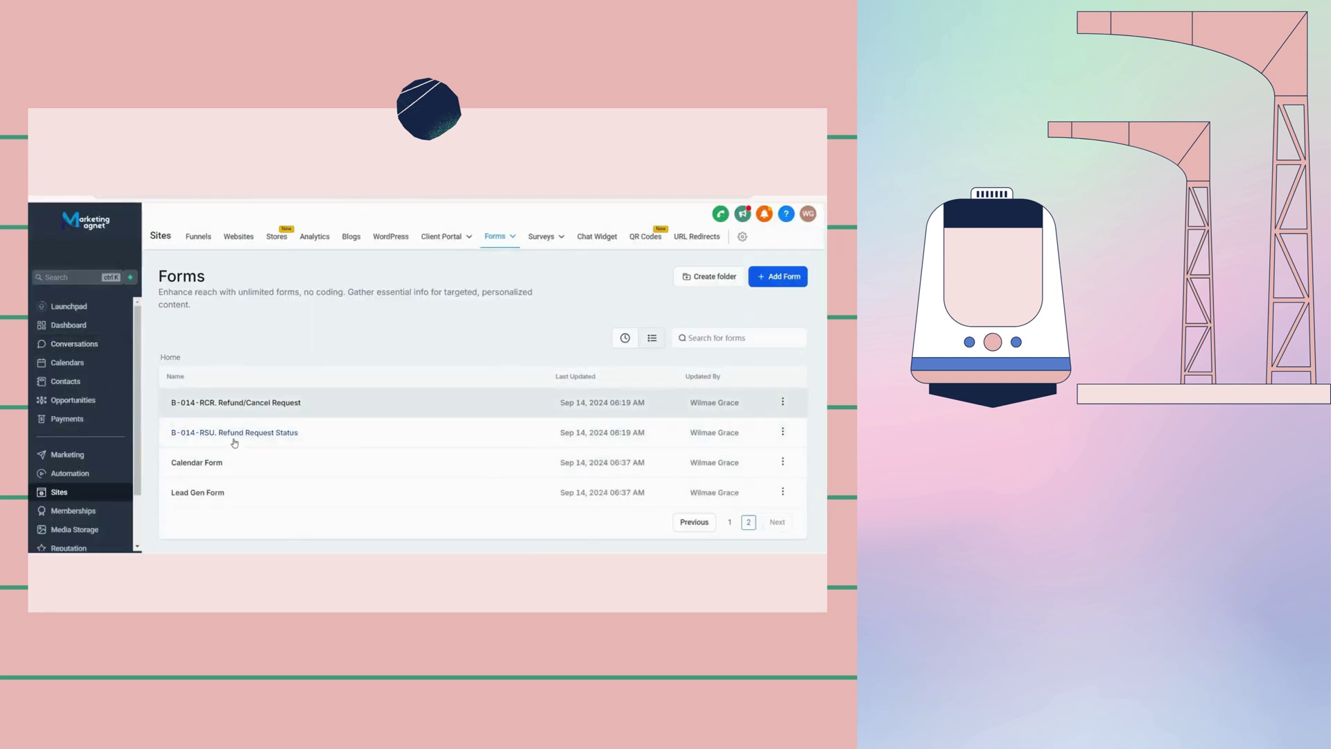
# - Go to the surveys and open the first survey in the B-009. Review Automations folder
pyautogui.click(541, 236)
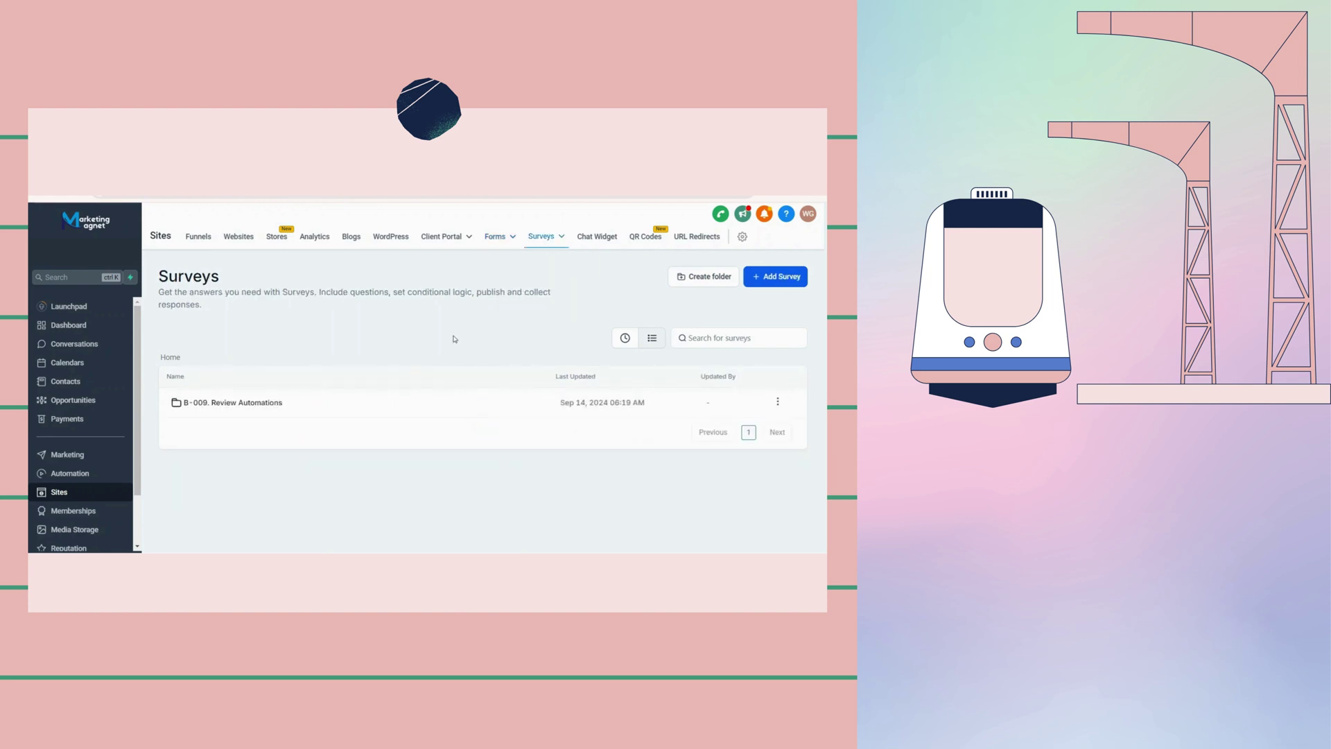
pyautogui.click(249, 402)
pyautogui.click(310, 407)
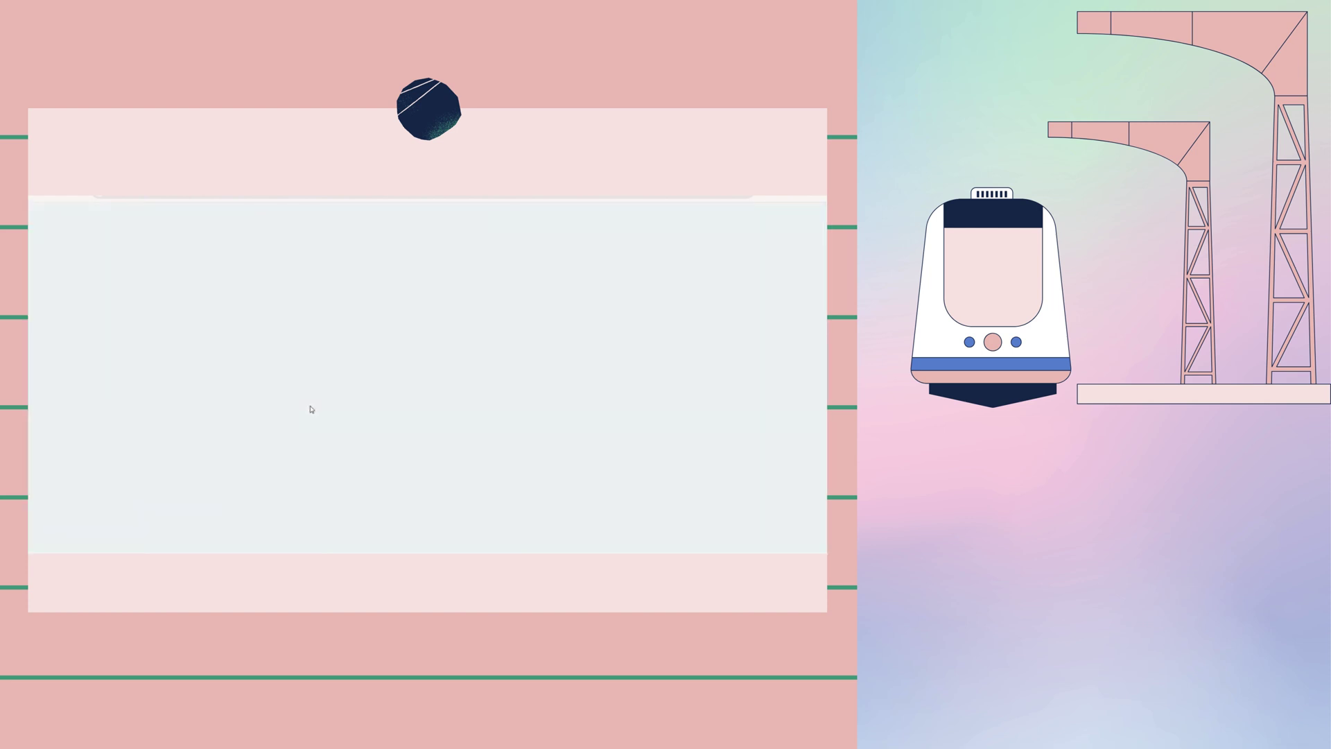
# - Review the slides of the B-009-RS. Review/Experience Survey and leave the survey editor
pyautogui.scroll(-3, 317, 410)
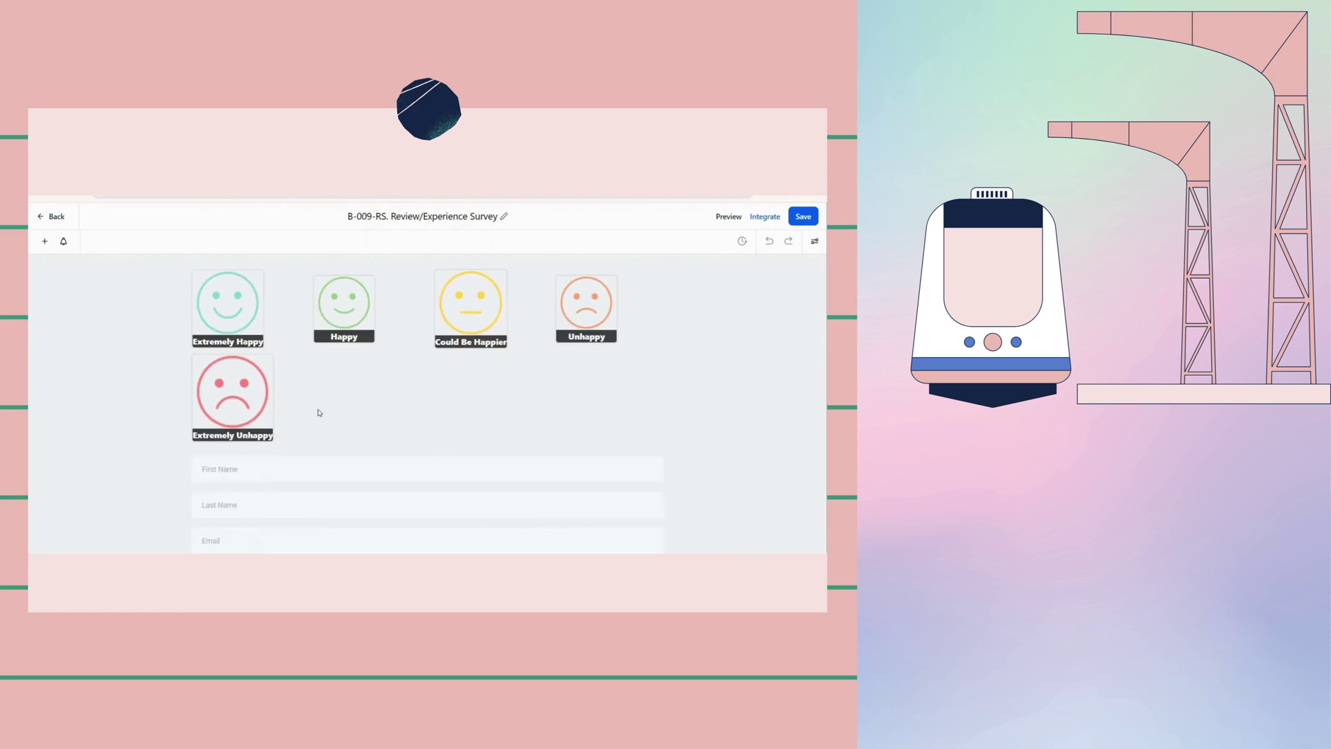
pyautogui.scroll(2, 317, 410)
pyautogui.scroll(-4, 355, 427)
pyautogui.scroll(-1, 355, 425)
pyautogui.scroll(6, 355, 423)
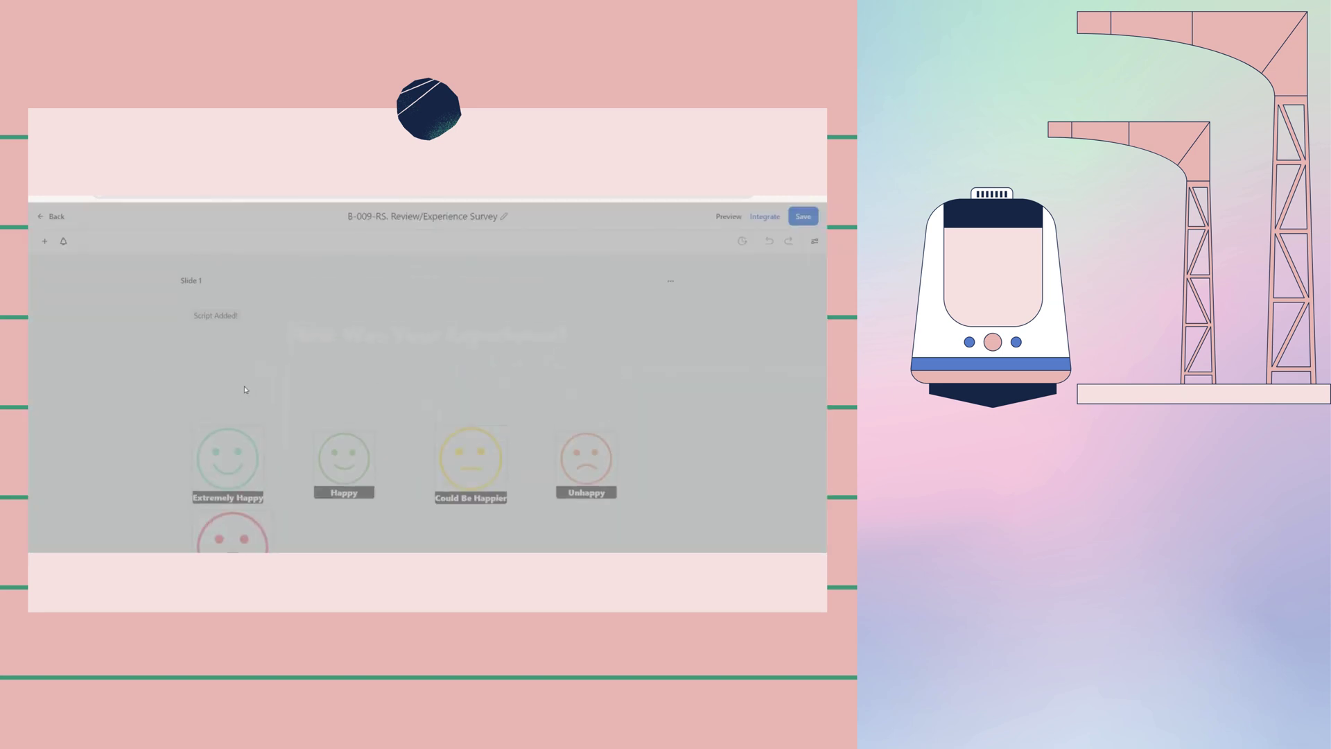
pyautogui.scroll(-5, 245, 389)
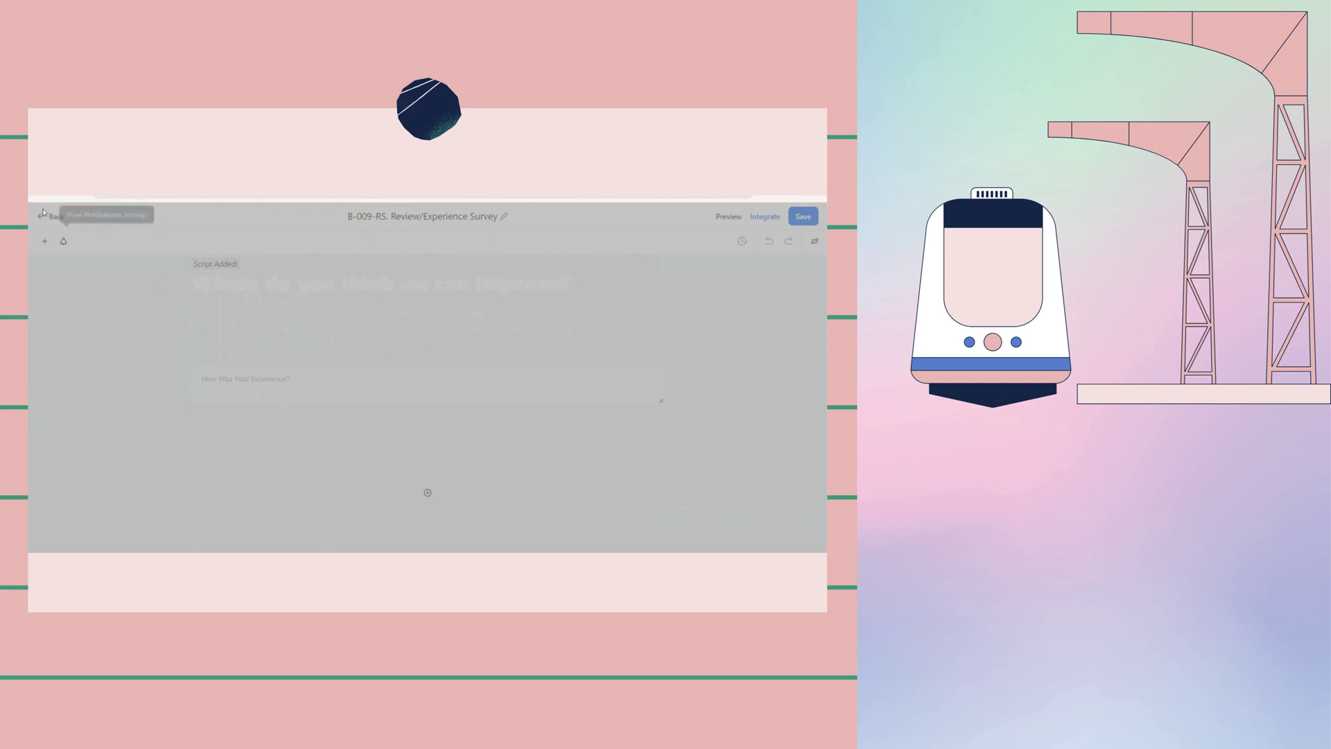
pyautogui.click(43, 214)
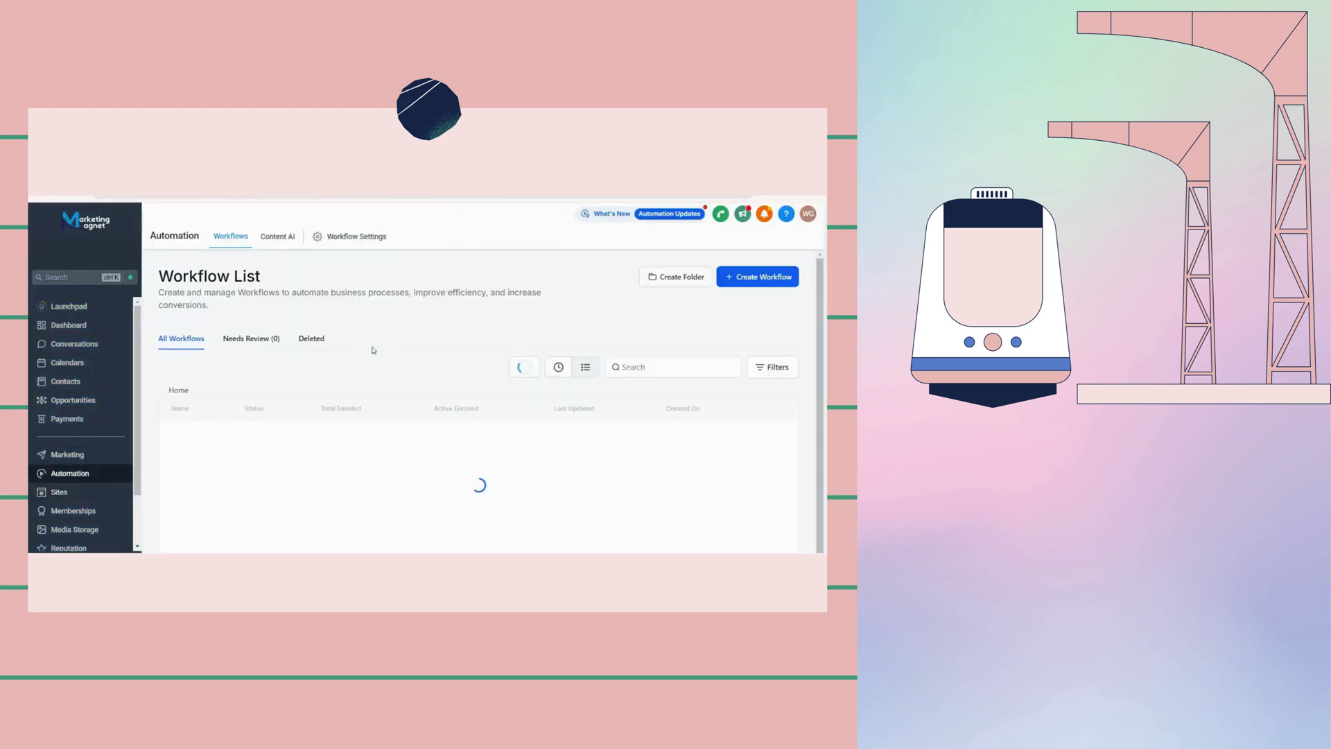
# - Look through the automation workflow folders down to B-017. Link Tree, and go to the marketing email templates
pyautogui.scroll(-2, 339, 400)
pyautogui.scroll(-3, 339, 400)
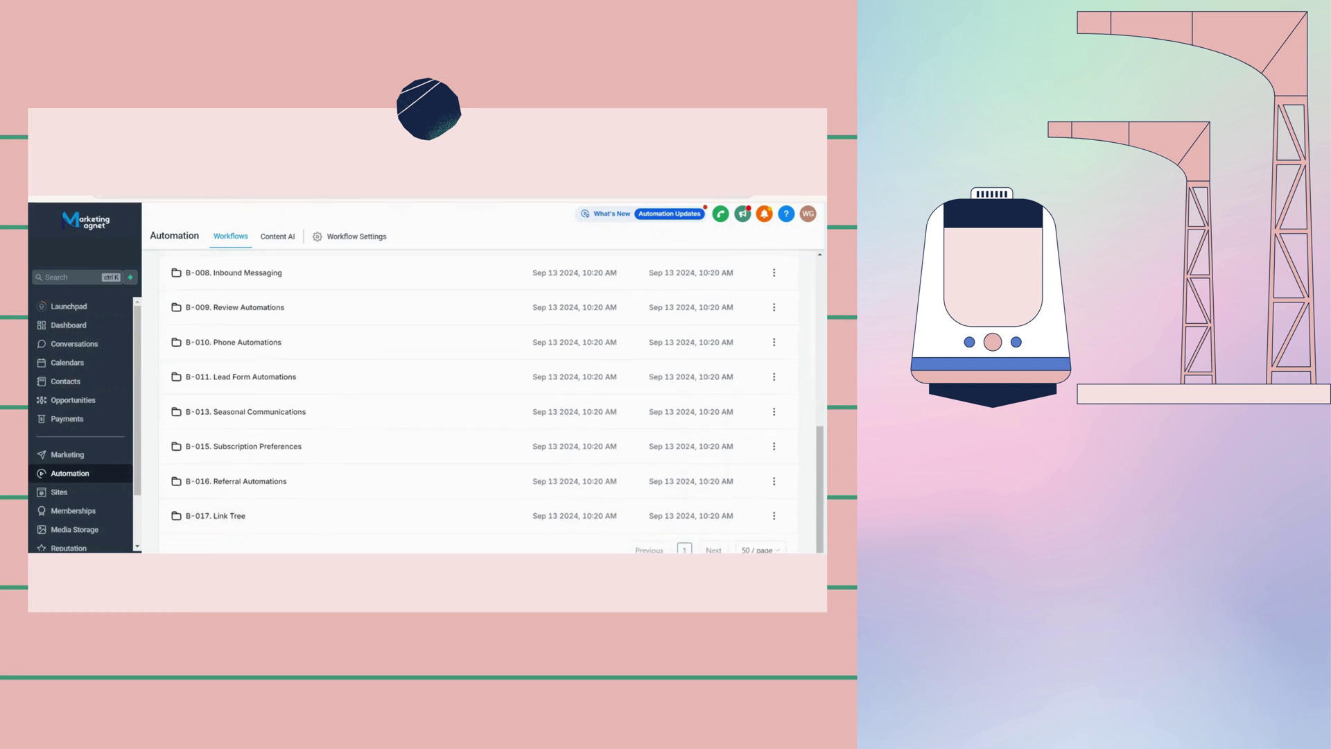
pyautogui.click(68, 455)
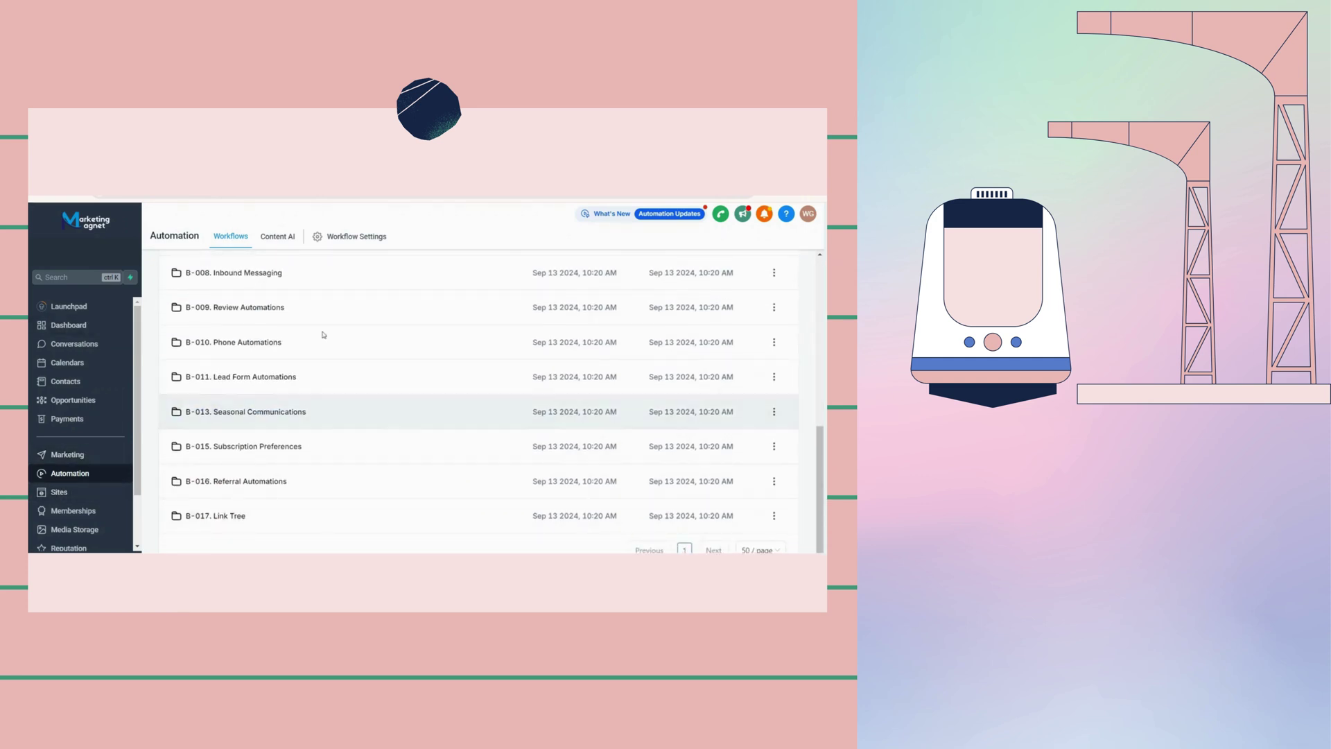
pyautogui.moveTo(281, 236)
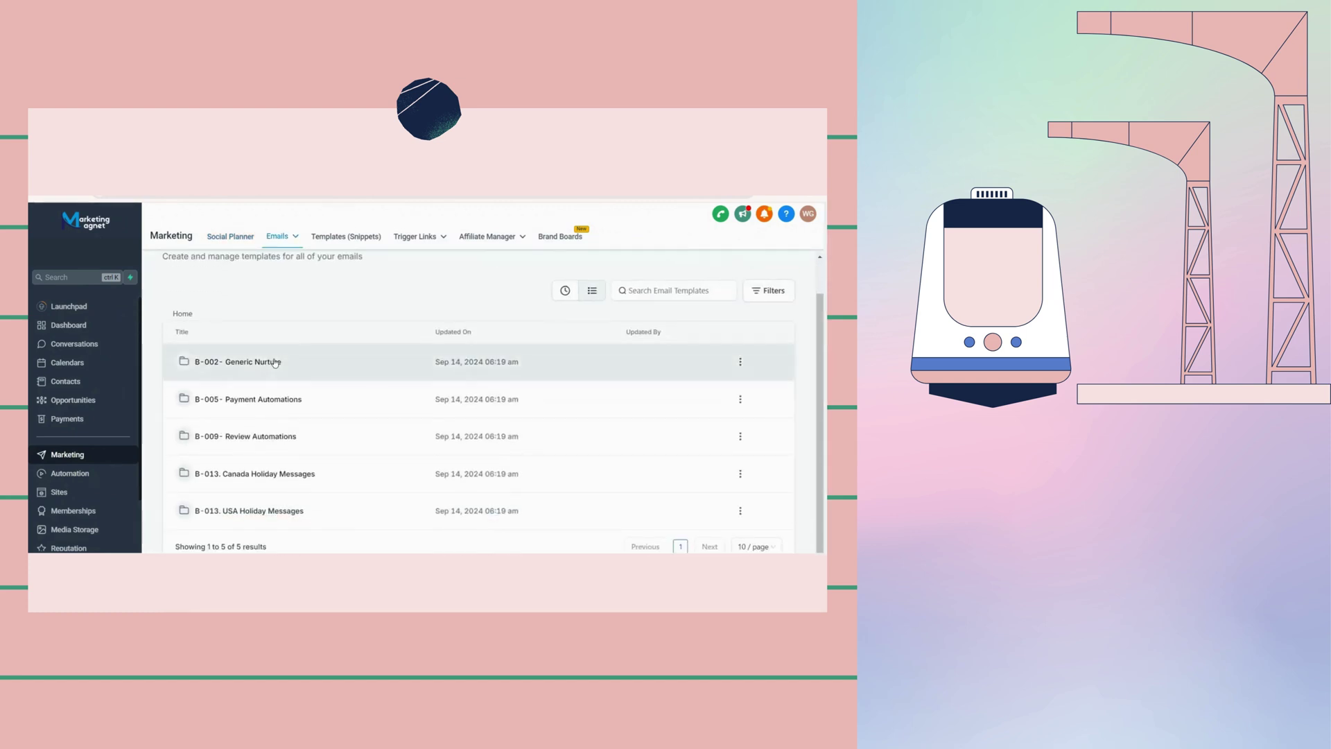
# - Preview the B-002-WF-3.1. EB3. Follow Up Forever Email -3 template in the B-002- Generic Nurture folder, and return to the main template list
pyautogui.click(275, 362)
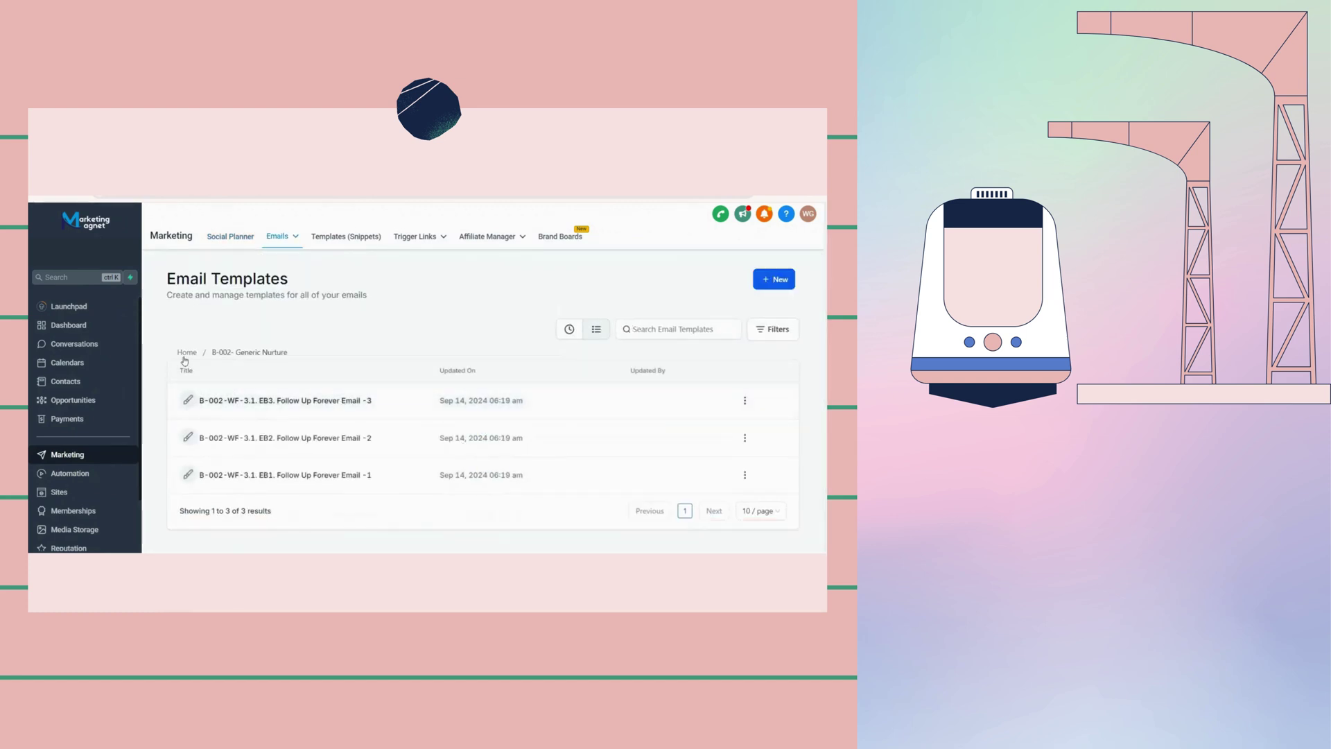
pyautogui.click(244, 400)
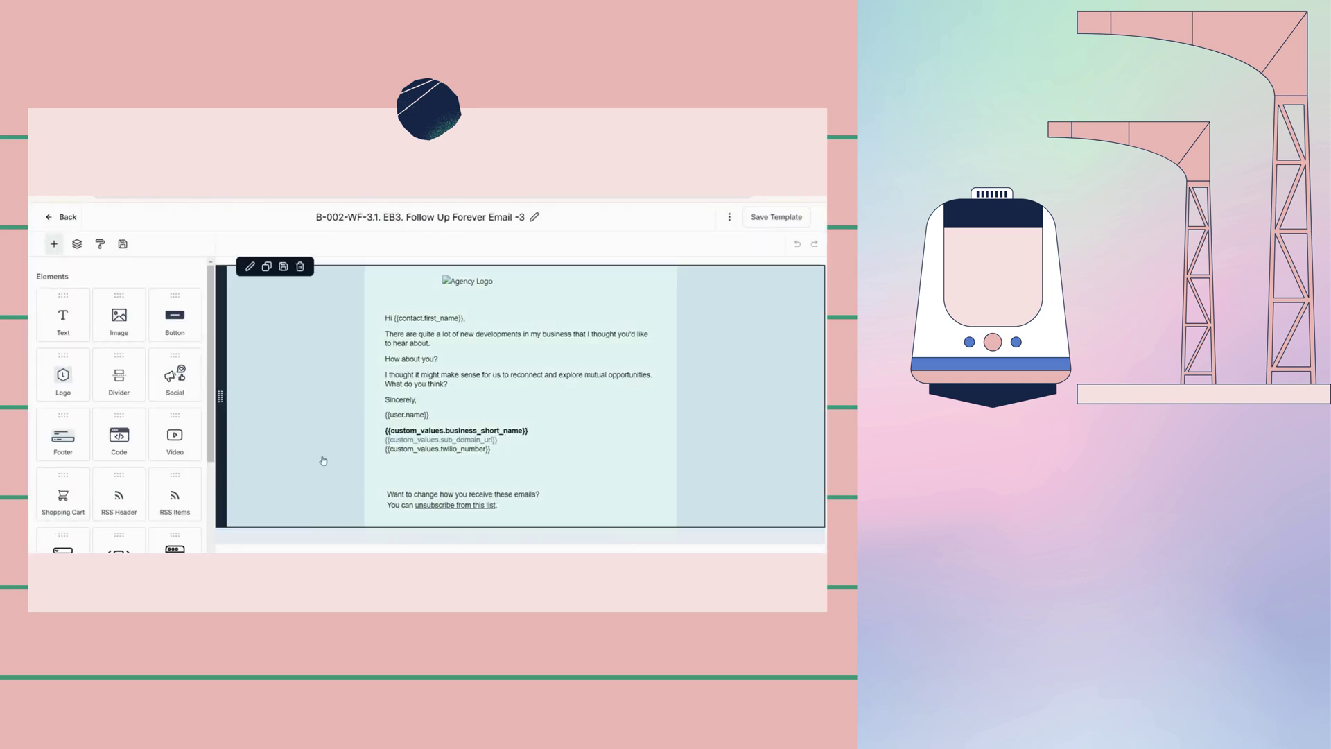
pyautogui.click(64, 217)
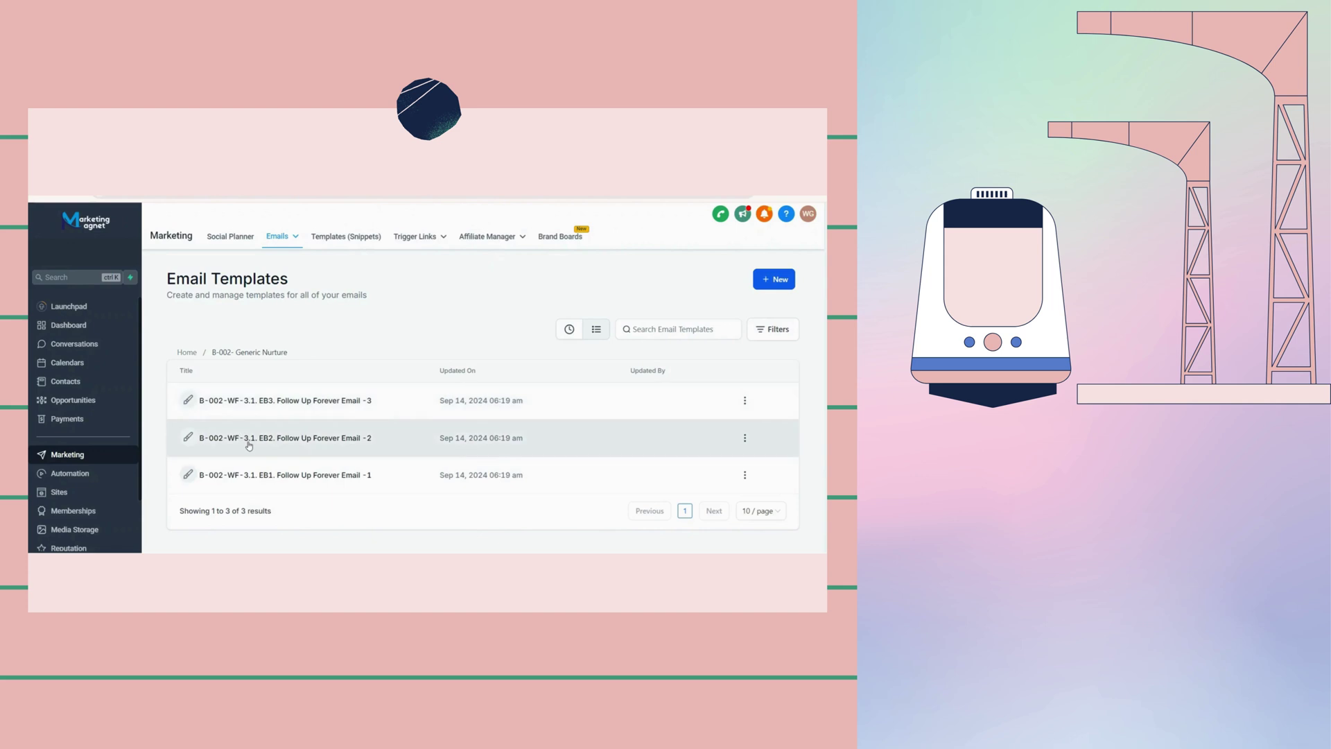
pyautogui.click(187, 352)
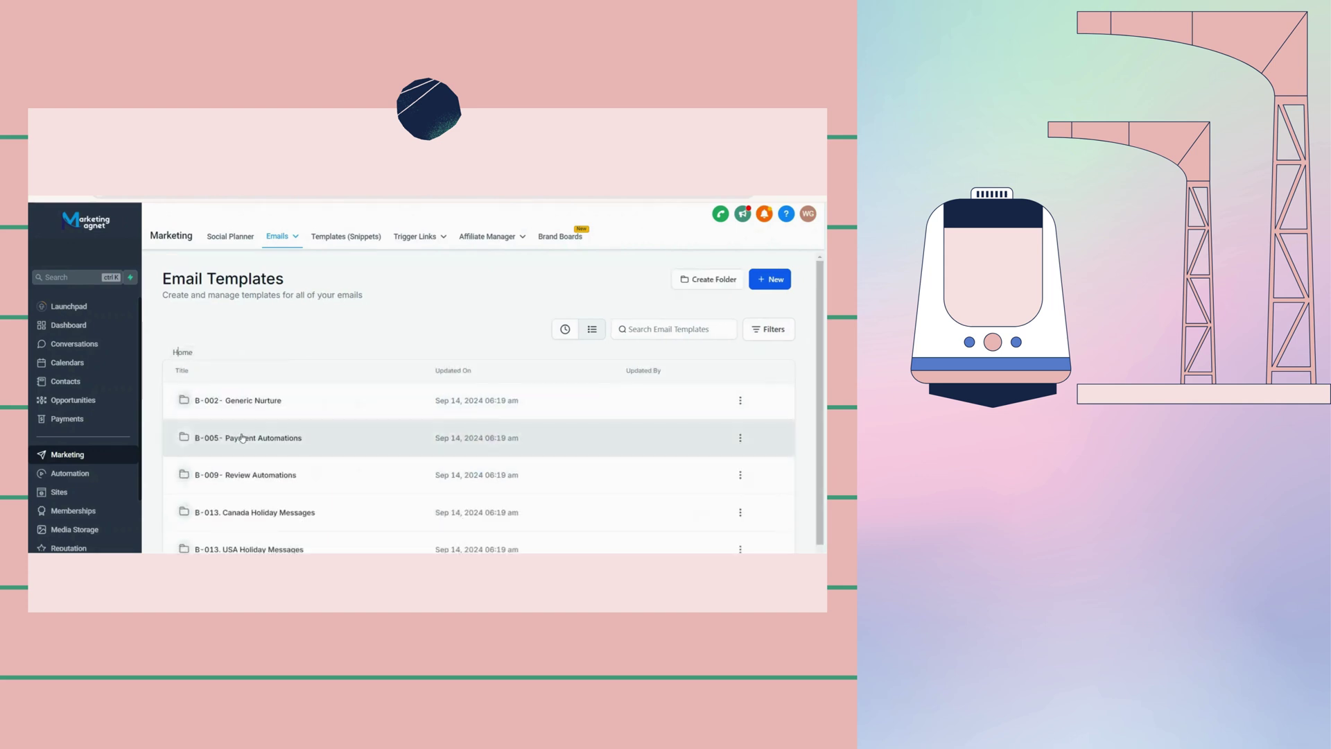
# - View the email templates in the B-005- Payment Automations and B-009- Review Automations folders, returning to the main template list
pyautogui.scroll(-1, 239, 394)
pyautogui.click(239, 394)
pyautogui.click(185, 353)
pyautogui.scroll(-1, 254, 437)
pyautogui.click(254, 437)
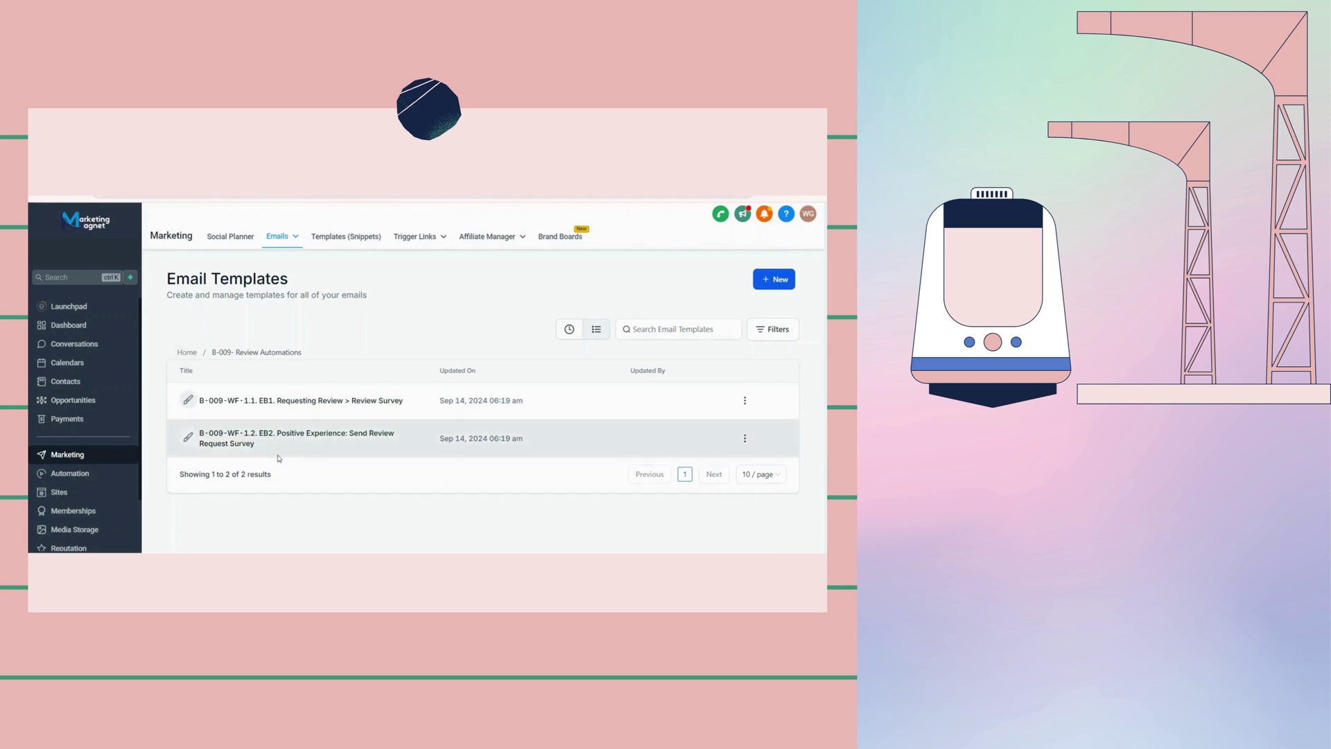
pyautogui.click(186, 352)
pyautogui.scroll(-1, 208, 388)
pyautogui.click(255, 434)
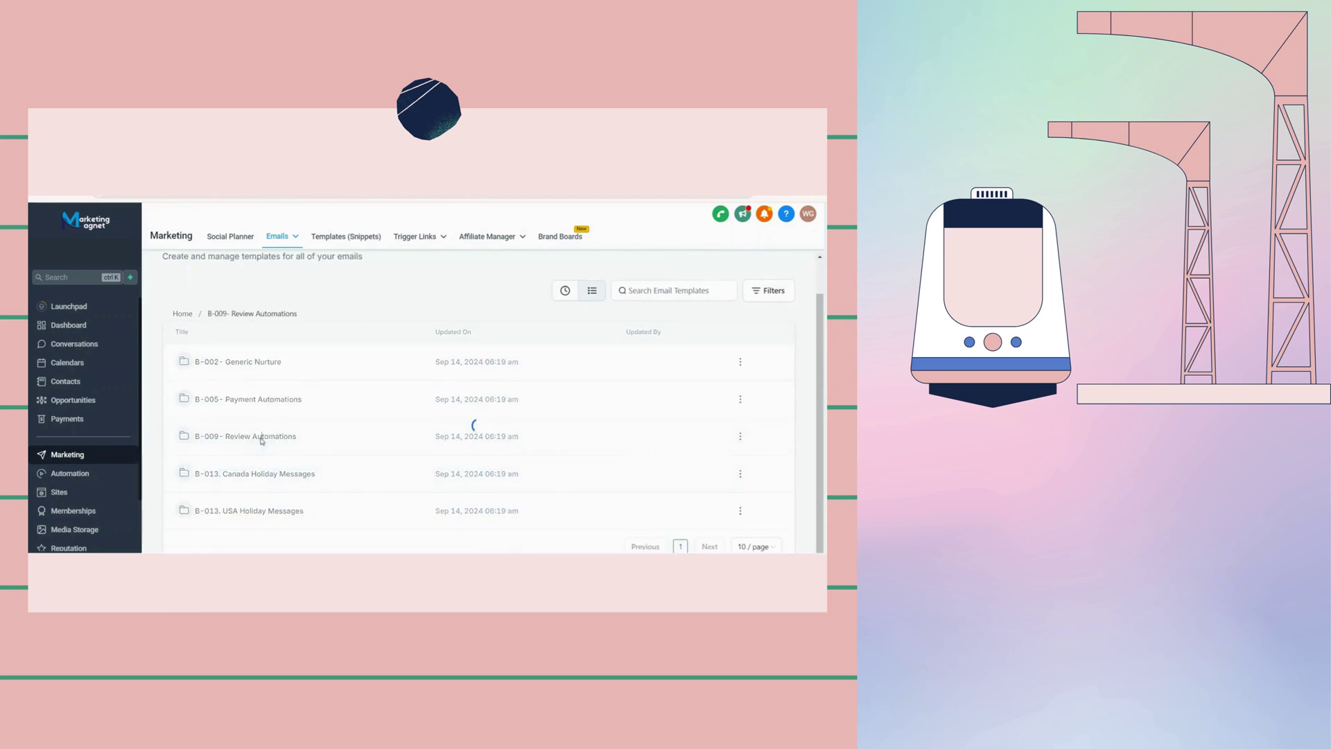
pyautogui.click(187, 352)
# - Browse the holiday email templates in the B-013. Canada Holiday Messages and B-013. USA Holiday Messages folders
pyautogui.scroll(-1, 249, 444)
pyautogui.click(249, 473)
pyautogui.scroll(-5, 248, 413)
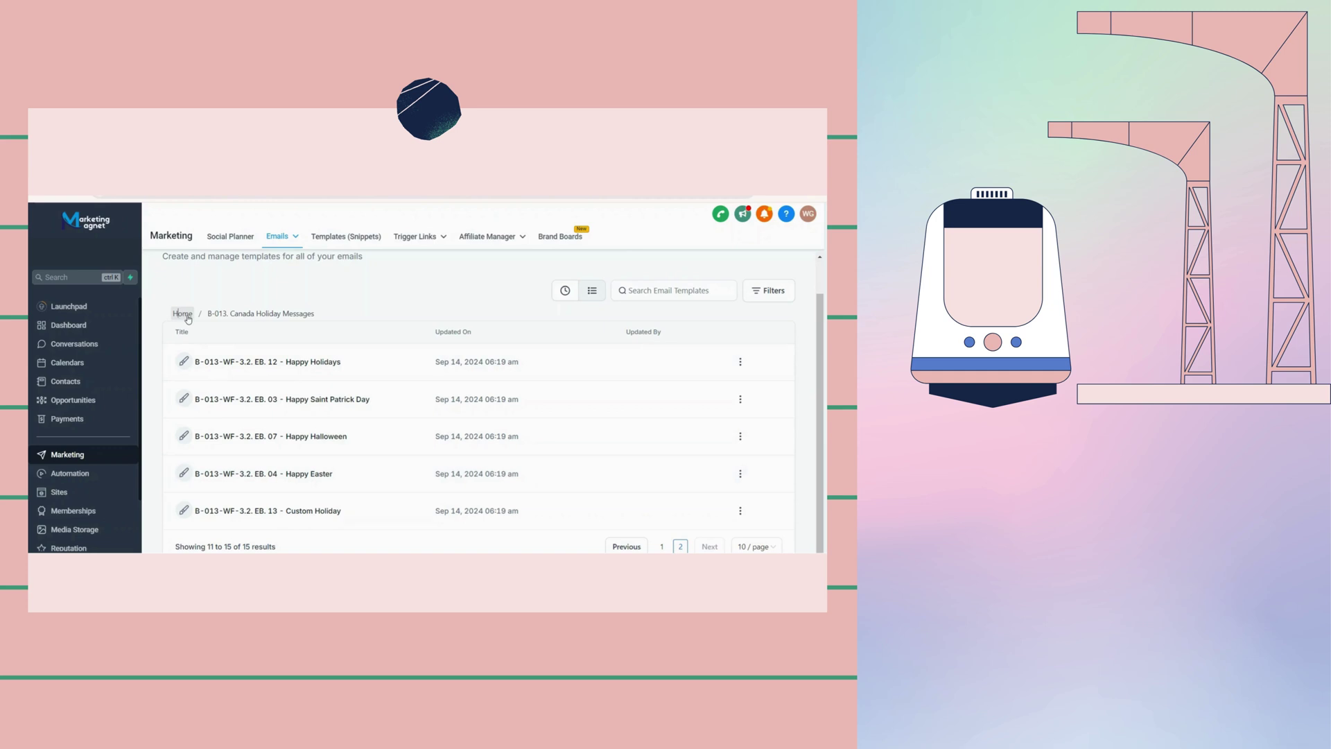
pyautogui.click(243, 510)
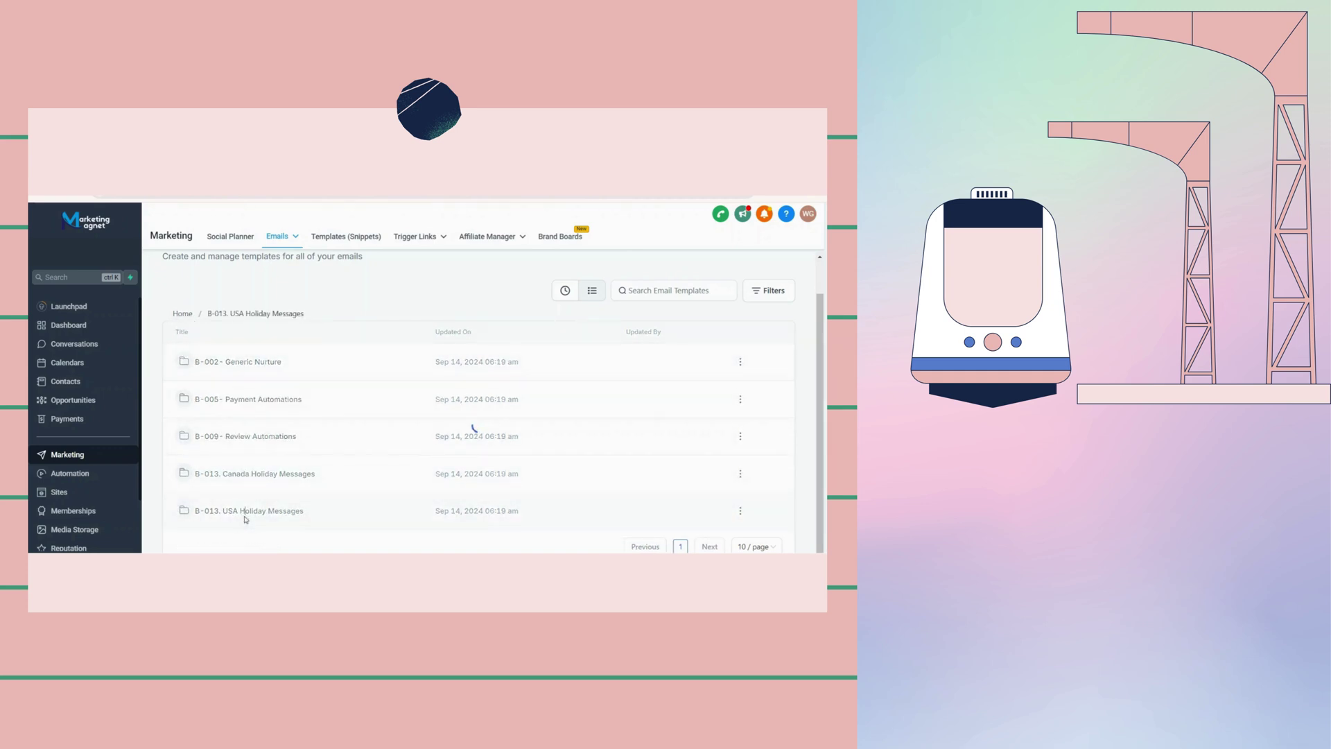
pyautogui.scroll(-5, 357, 499)
pyautogui.scroll(2, 359, 457)
pyautogui.scroll(-3, 359, 453)
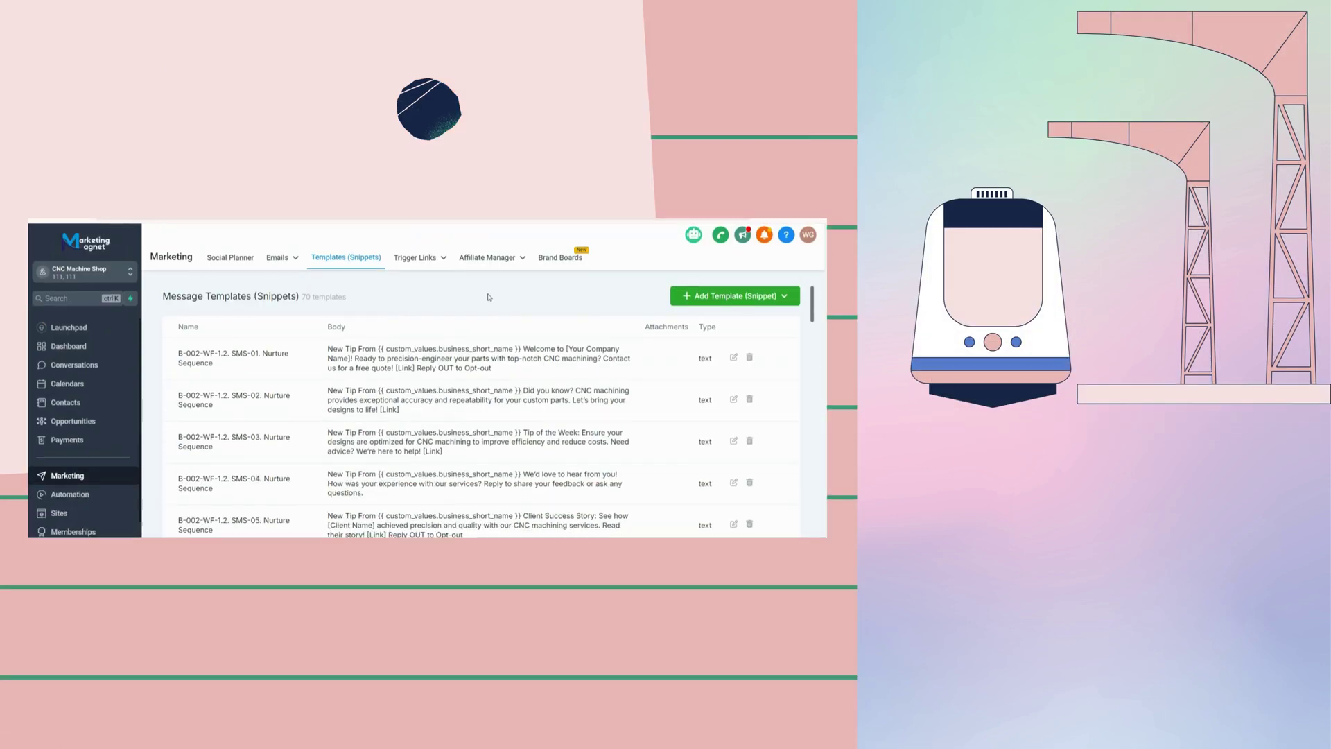
# - Look through the B-002-WF-1.2 Nurture Sequence SMS messages in the message templates (snippets) list
pyautogui.scroll(-3, 489, 262)
pyautogui.scroll(-10, 490, 262)
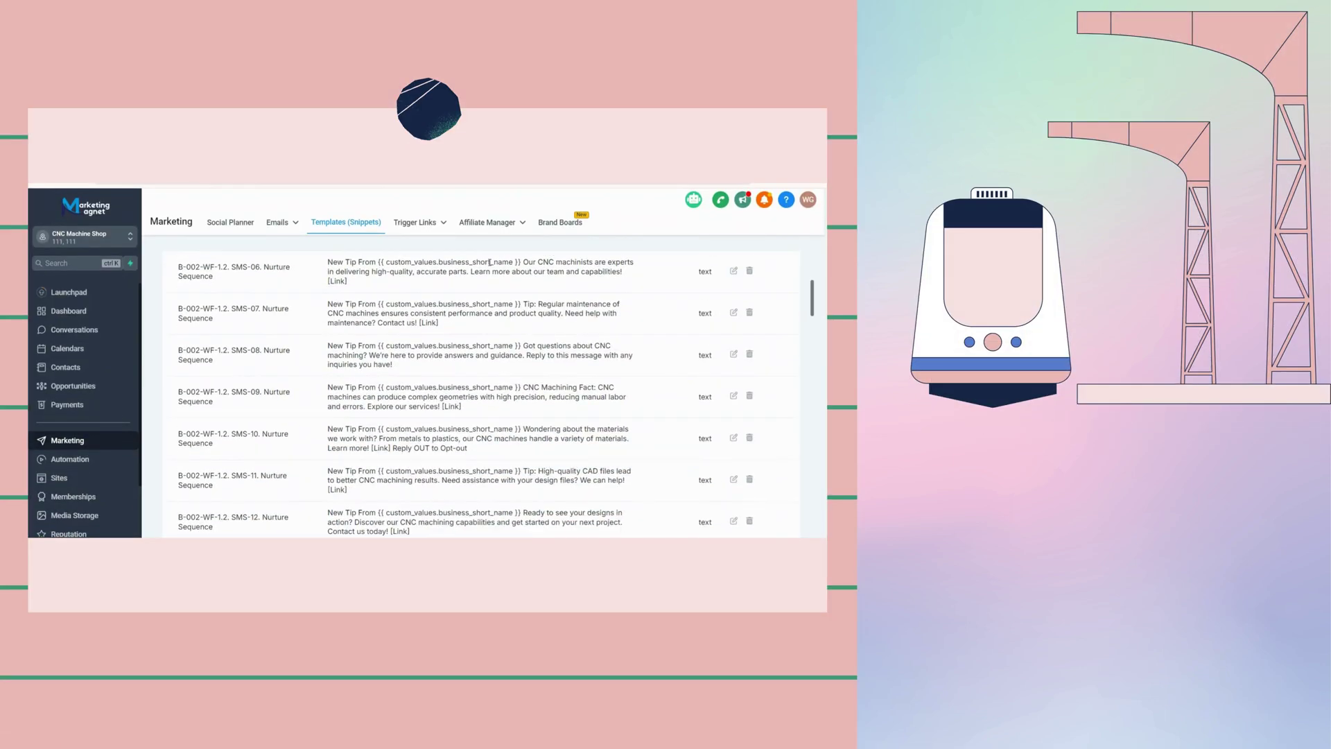
pyautogui.scroll(-9, 489, 267)
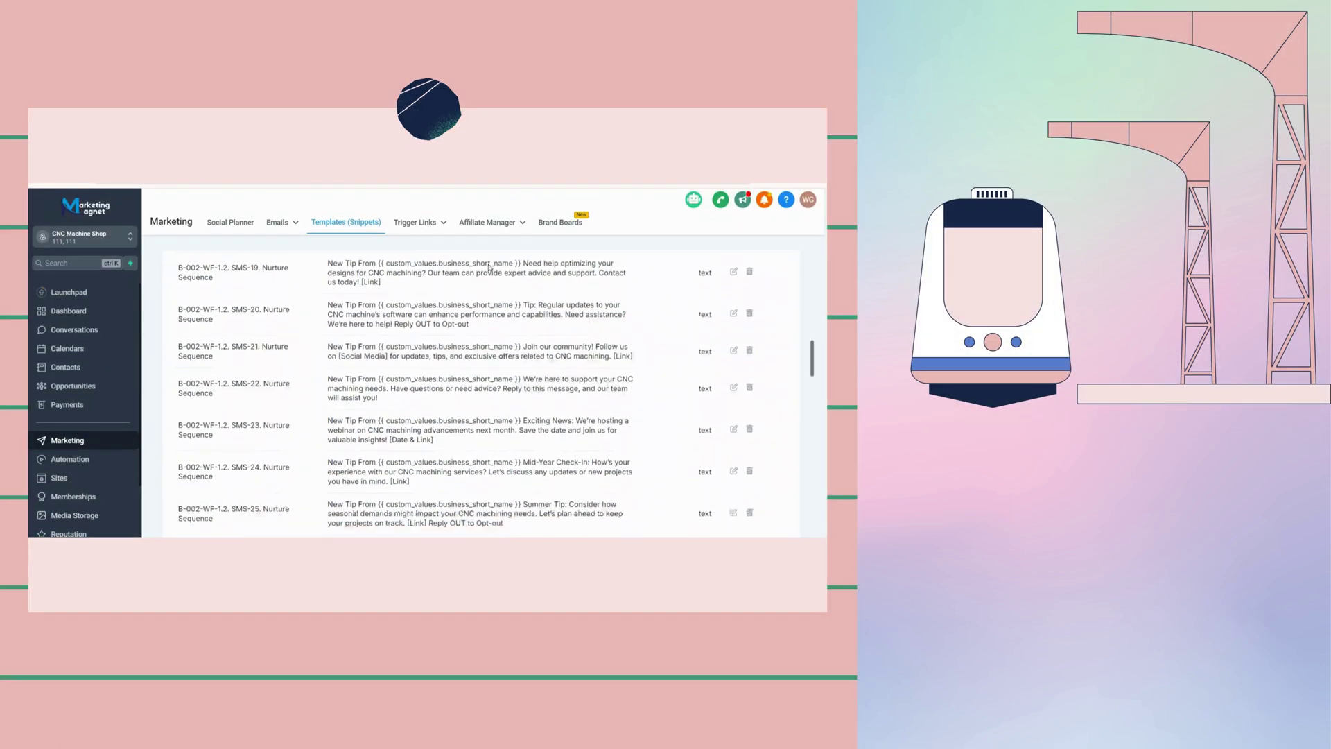
pyautogui.scroll(-9, 489, 267)
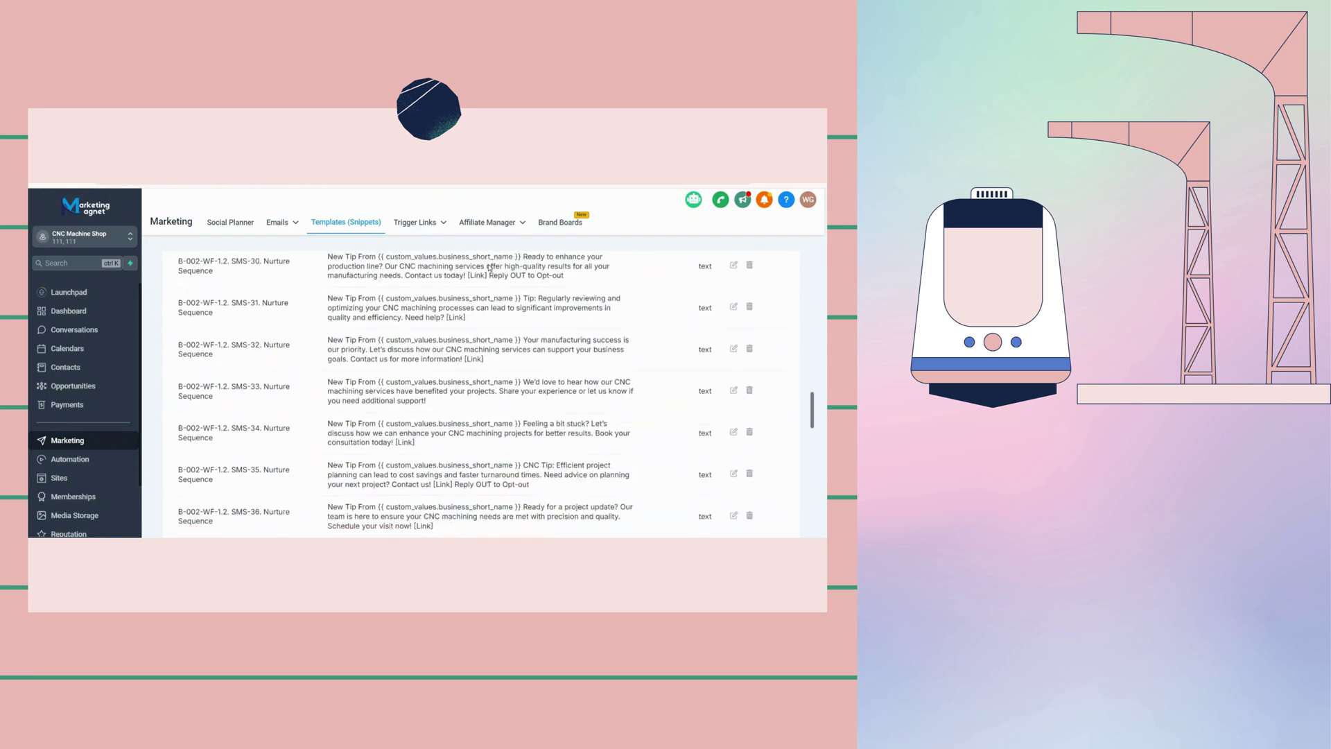
pyautogui.scroll(-7, 489, 267)
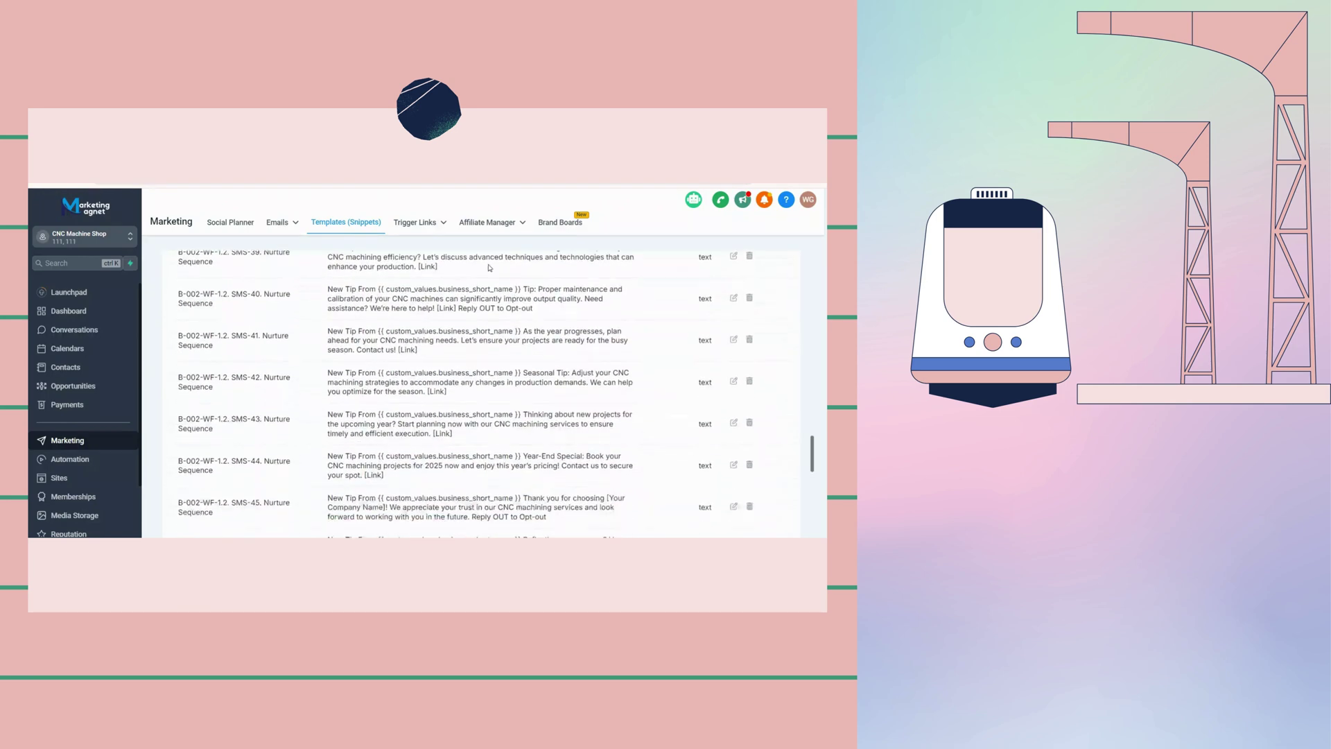
pyautogui.scroll(-4, 489, 268)
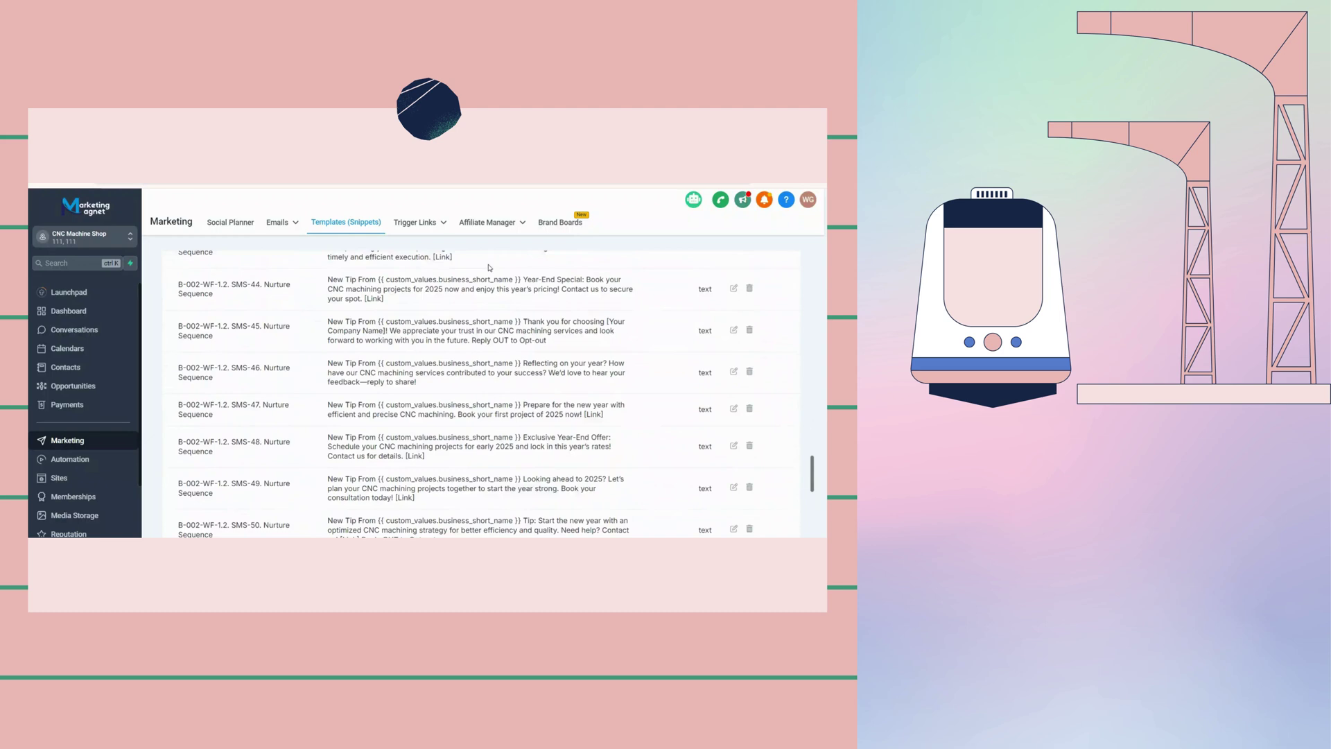